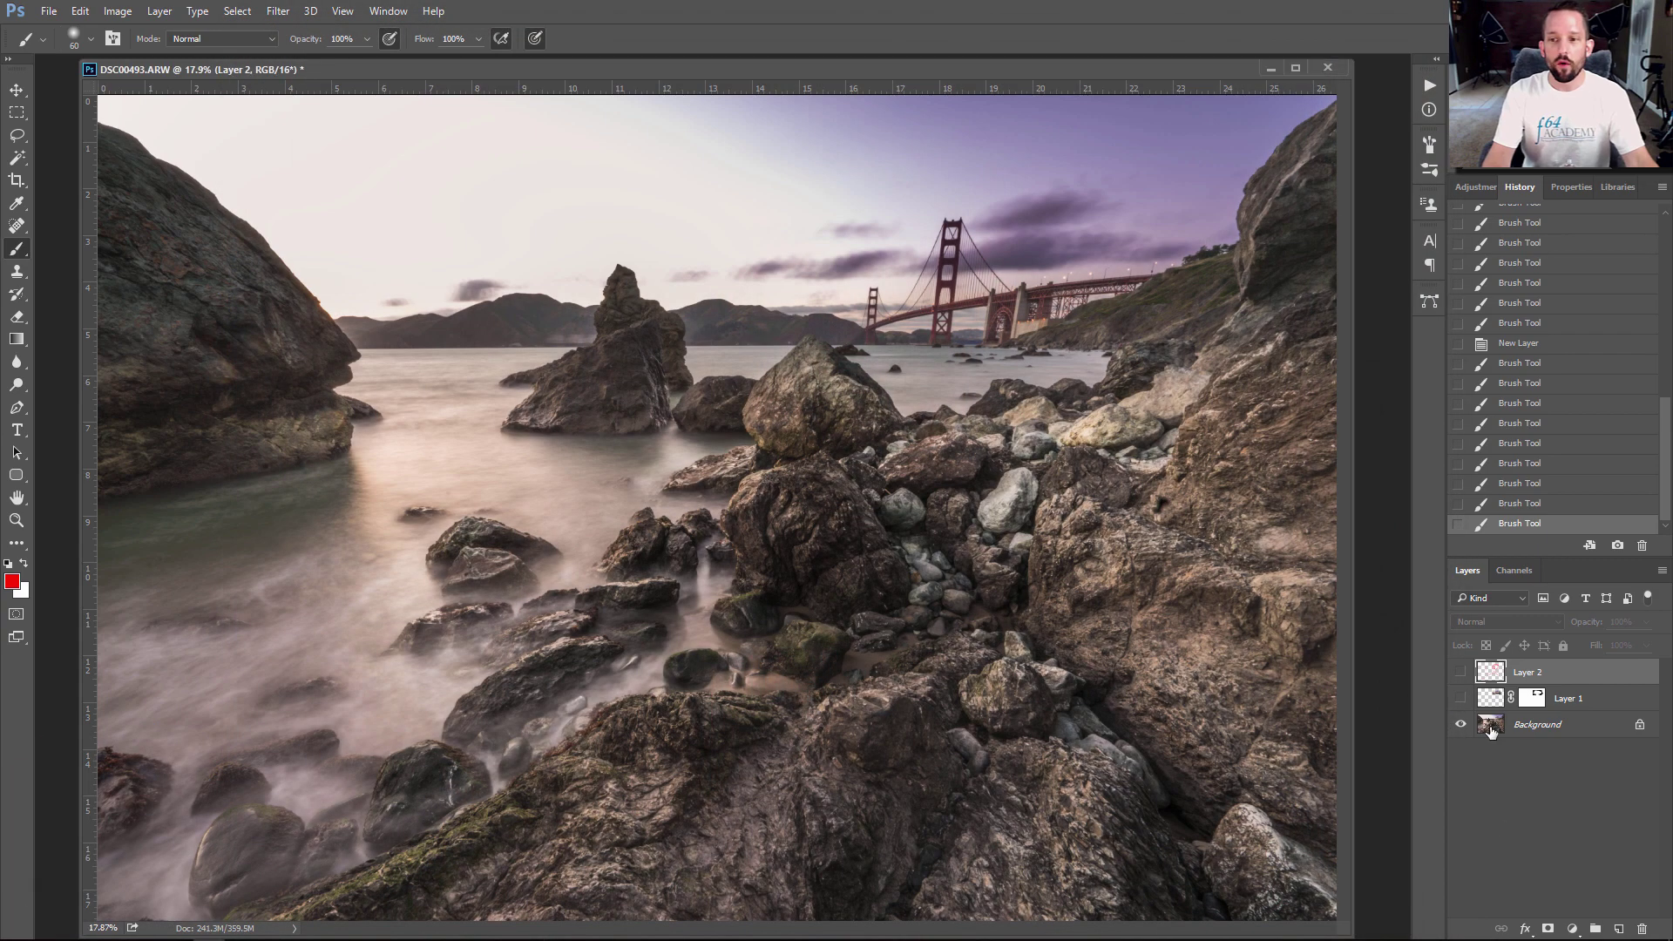
Select the Background layer and toggle Layer 1 to compare the straightened bridge, leaving it visible
{"action": "left_click", "coordinate": [1490, 731]}
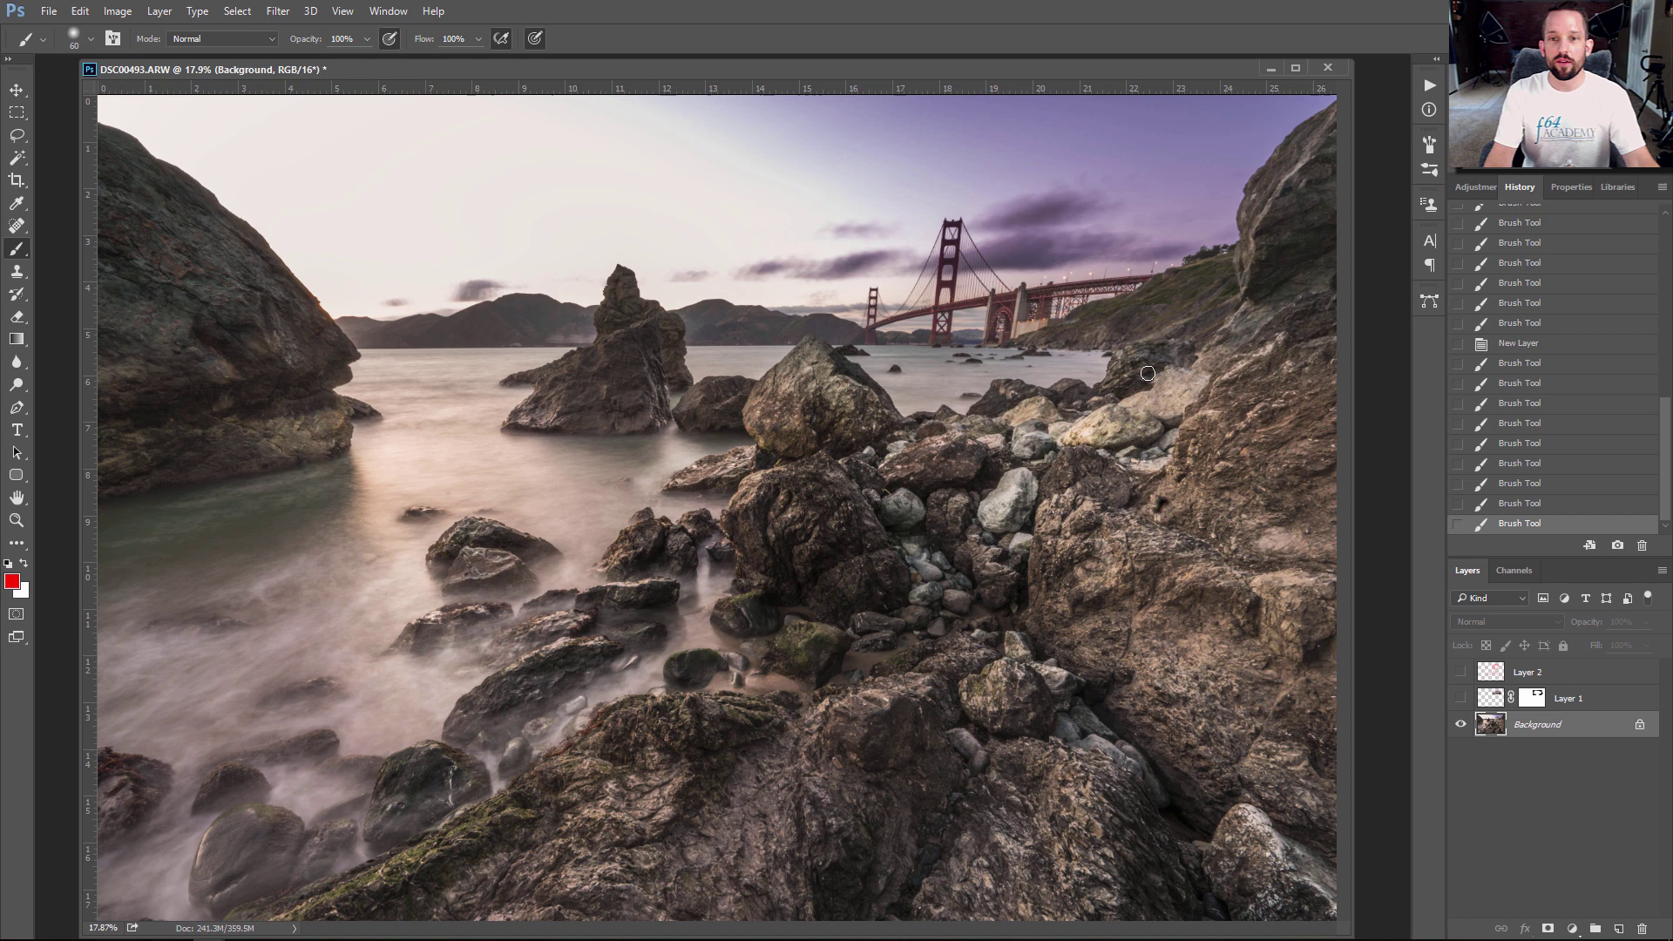
{"action": "left_click", "coordinate": [1461, 700]}
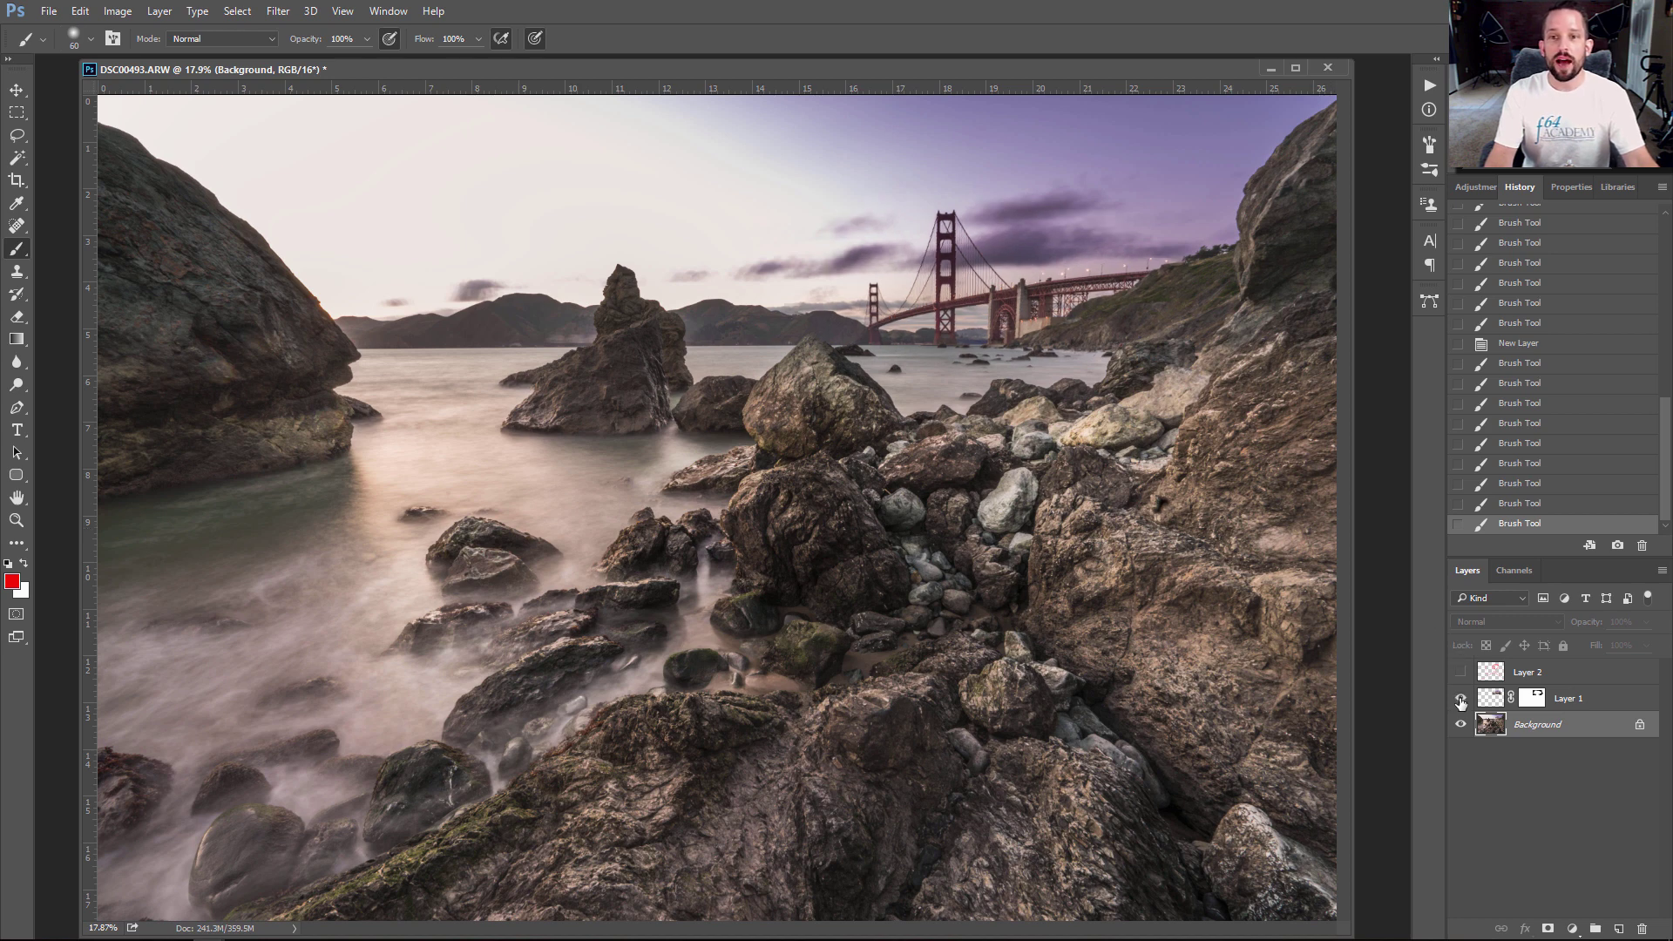
{"action": "left_click", "coordinate": [1462, 699]}
{"action": "left_click", "coordinate": [1462, 700]}
{"action": "left_click", "coordinate": [1462, 700]}
{"action": "left_click", "coordinate": [1461, 700]}
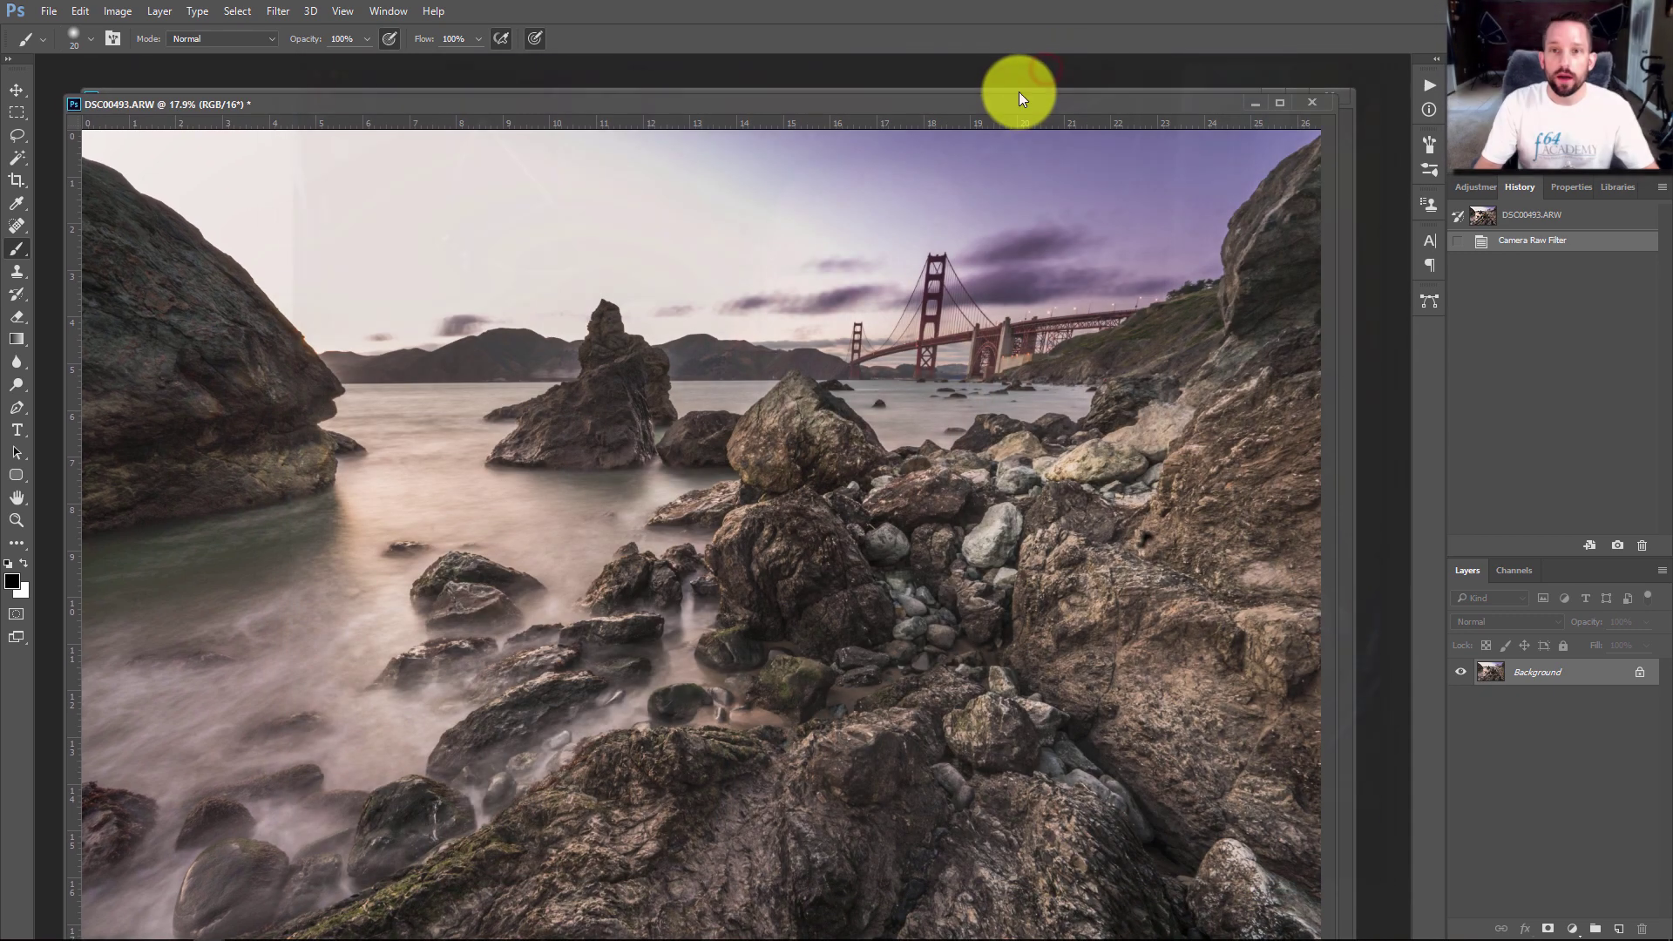
Reposition the document window, then draw a marking line to the bridge and undo it in History
{"action": "mouse_move", "coordinate": [1017, 92]}
{"action": "left_mouse_down"}
{"action": "mouse_move", "coordinate": [1018, 113]}
{"action": "mouse_move", "coordinate": [1017, 59]}
{"action": "left_mouse_up"}
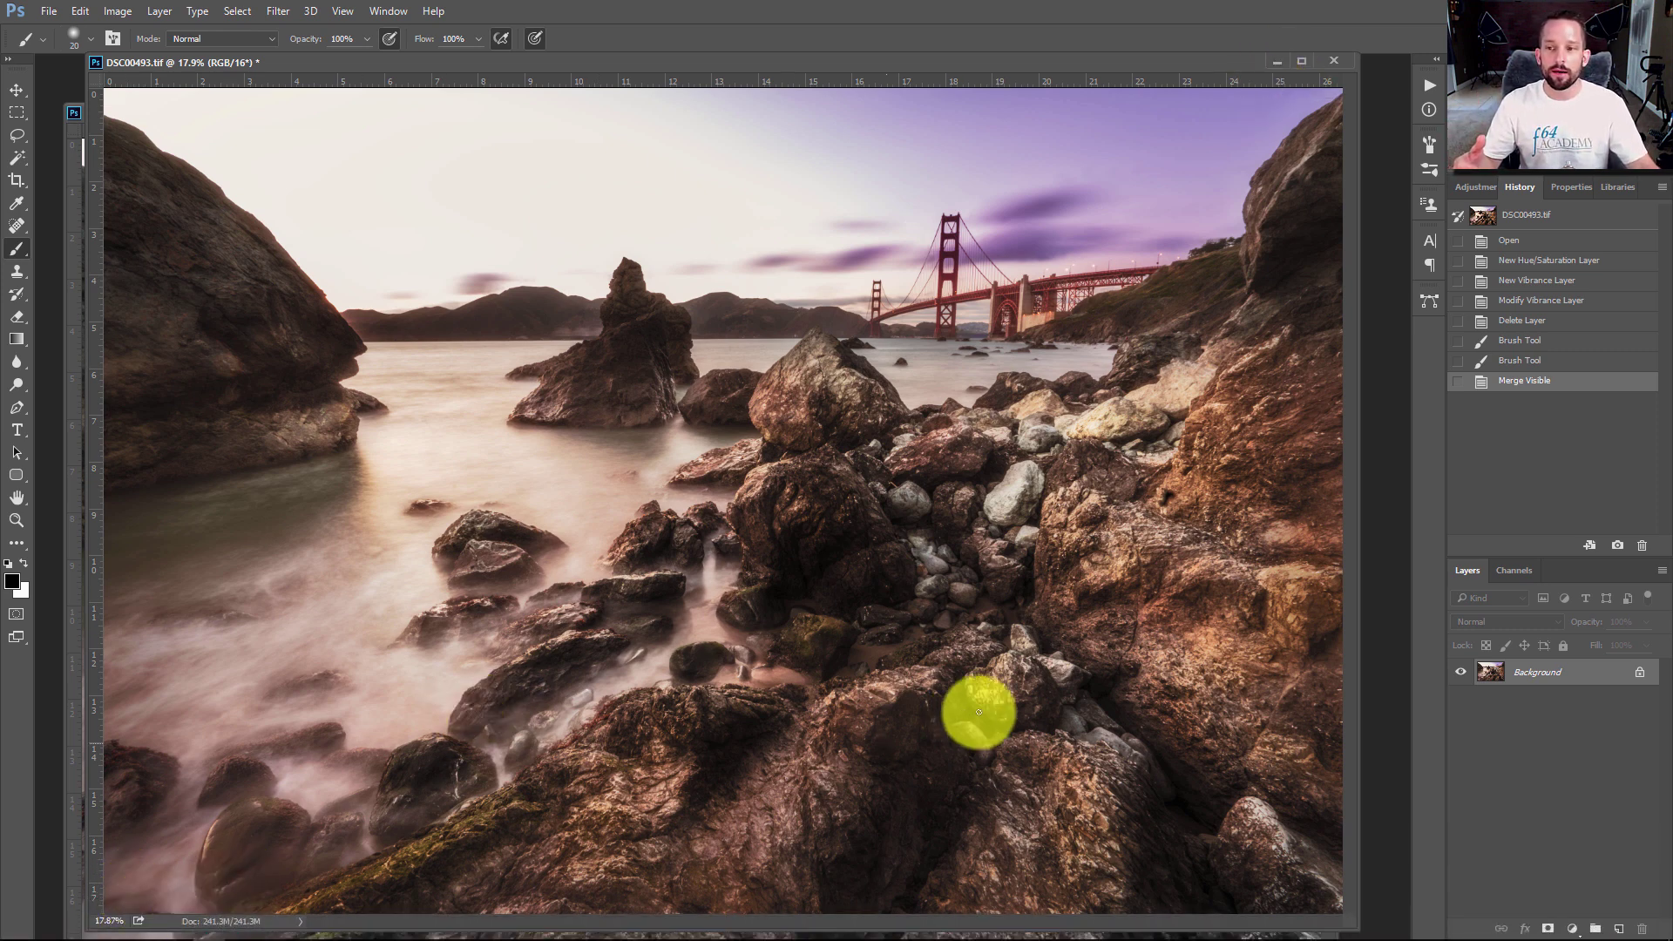
{"action": "mouse_move", "coordinate": [194, 896]}
{"action": "left_mouse_down"}
{"action": "mouse_move", "coordinate": [252, 888]}
{"action": "mouse_move", "coordinate": [612, 741]}
{"action": "mouse_move", "coordinate": [943, 194]}
{"action": "mouse_move", "coordinate": [918, 137]}
{"action": "mouse_move", "coordinate": [1014, 385]}
{"action": "mouse_move", "coordinate": [894, 205]}
{"action": "mouse_move", "coordinate": [1007, 308]}
{"action": "mouse_move", "coordinate": [761, 301]}
{"action": "mouse_move", "coordinate": [878, 324]}
{"action": "mouse_move", "coordinate": [1010, 383]}
{"action": "left_mouse_up"}
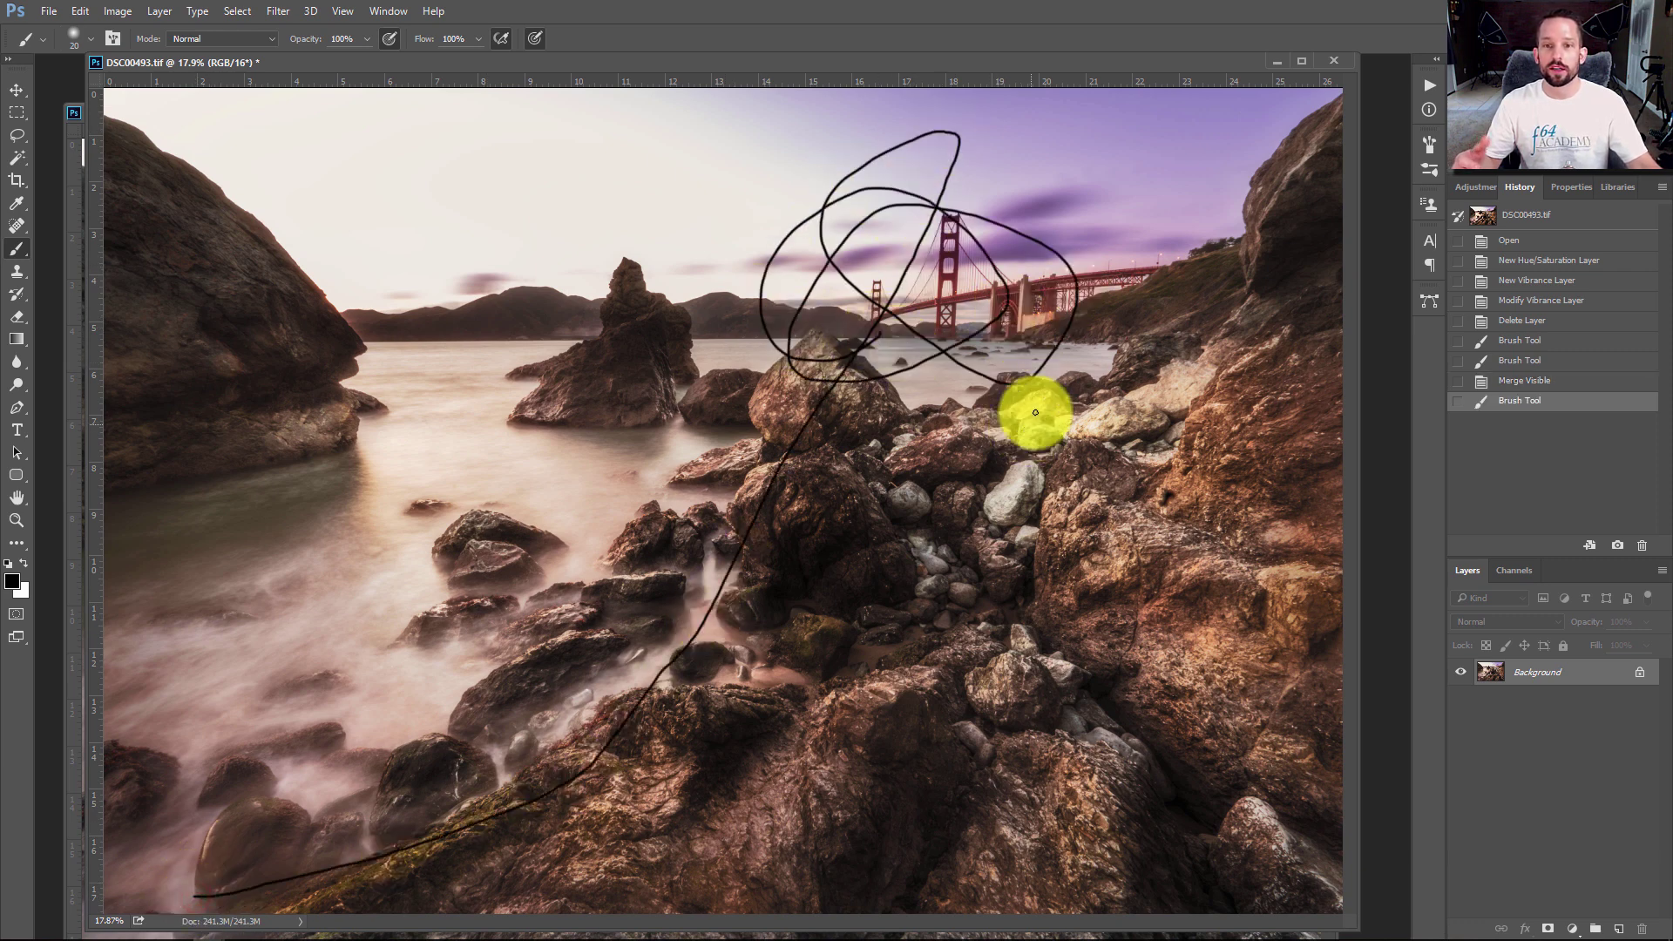
{"action": "left_click", "coordinate": [1511, 385]}
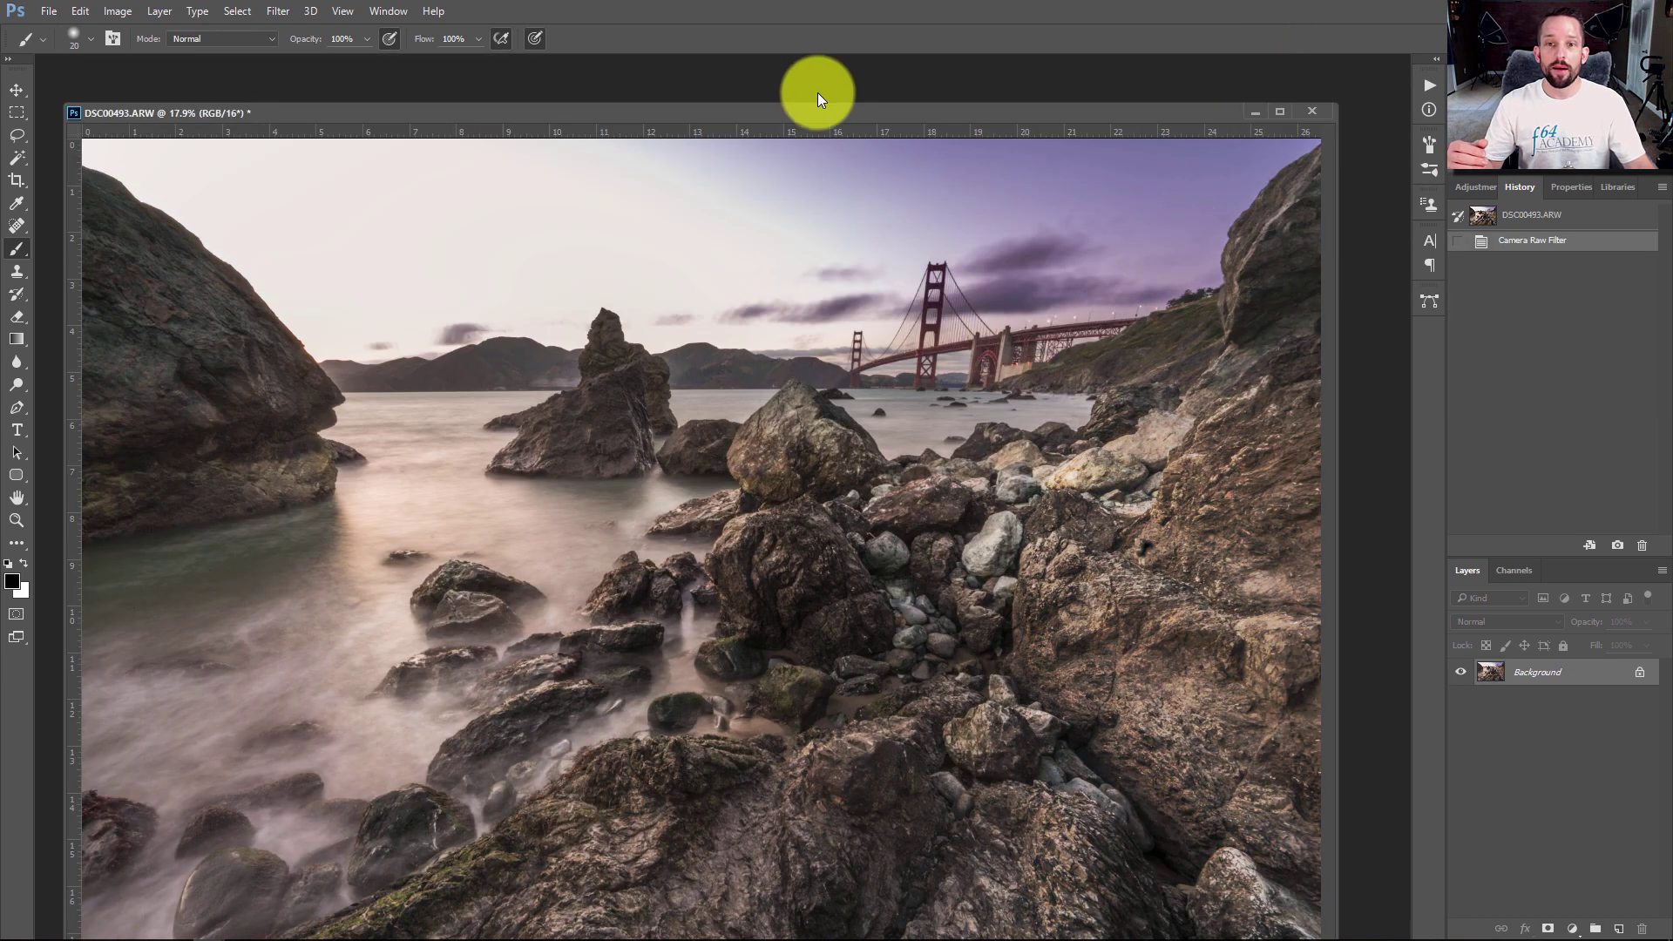
{"action": "left_click_drag", "start_coordinate": [827, 109], "coordinate": [840, 48]}
Show the rulers and place five vertical guides across the bridge towers
{"action": "key", "text": "ctrl+r"}
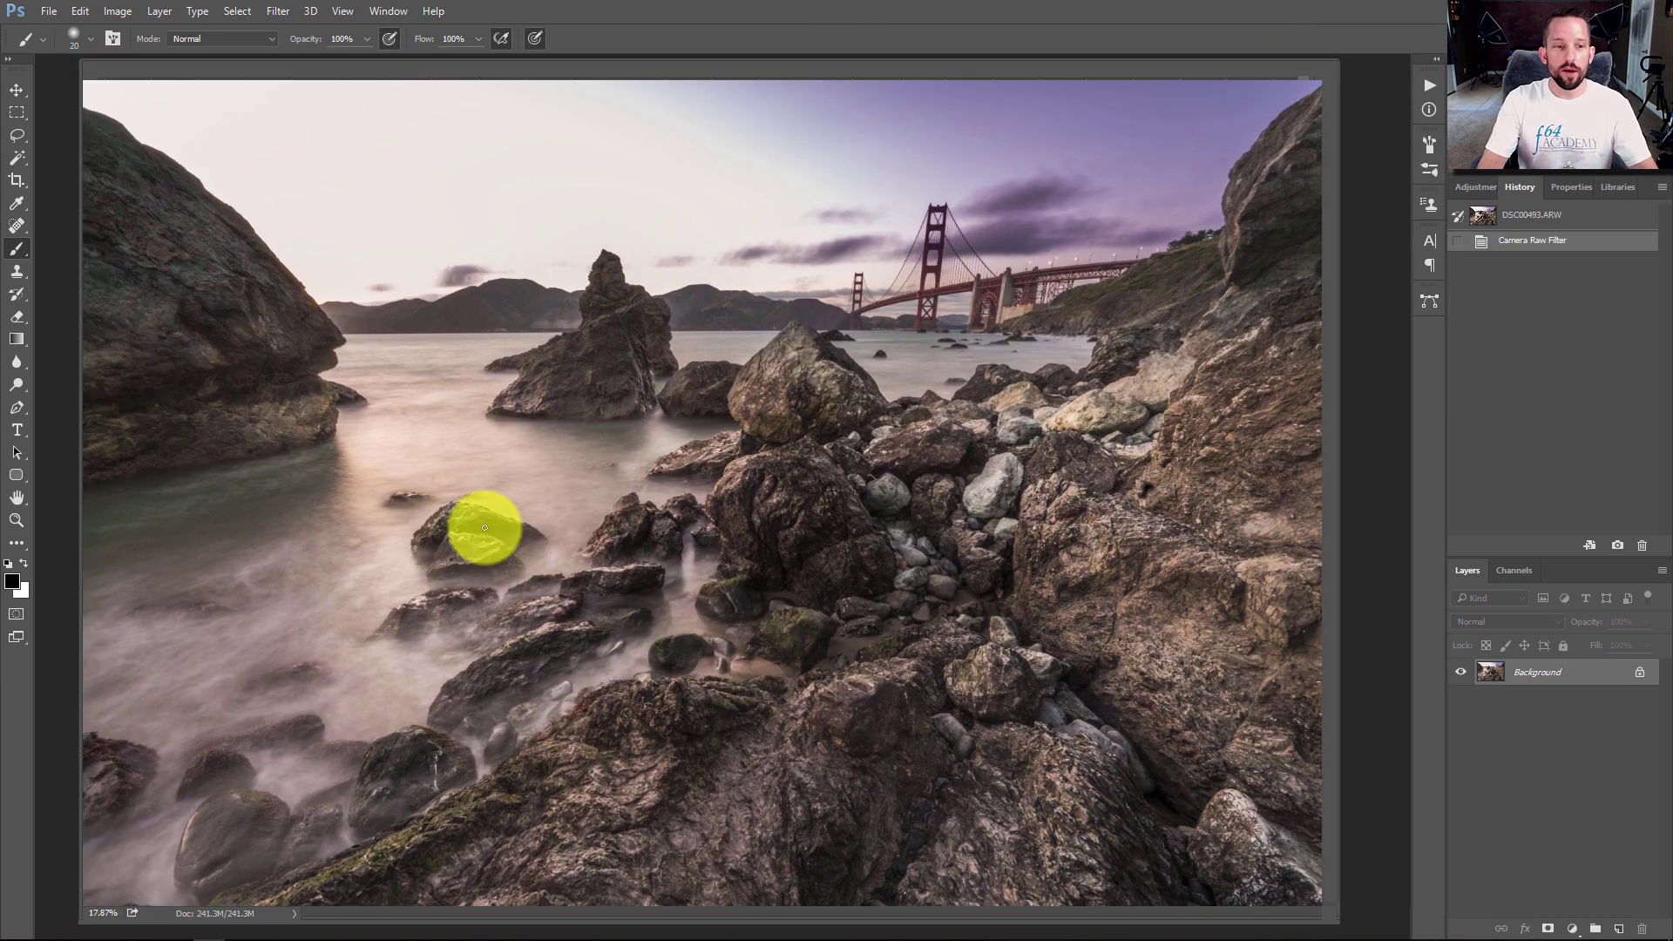
{"action": "key", "text": "ctrl+r"}
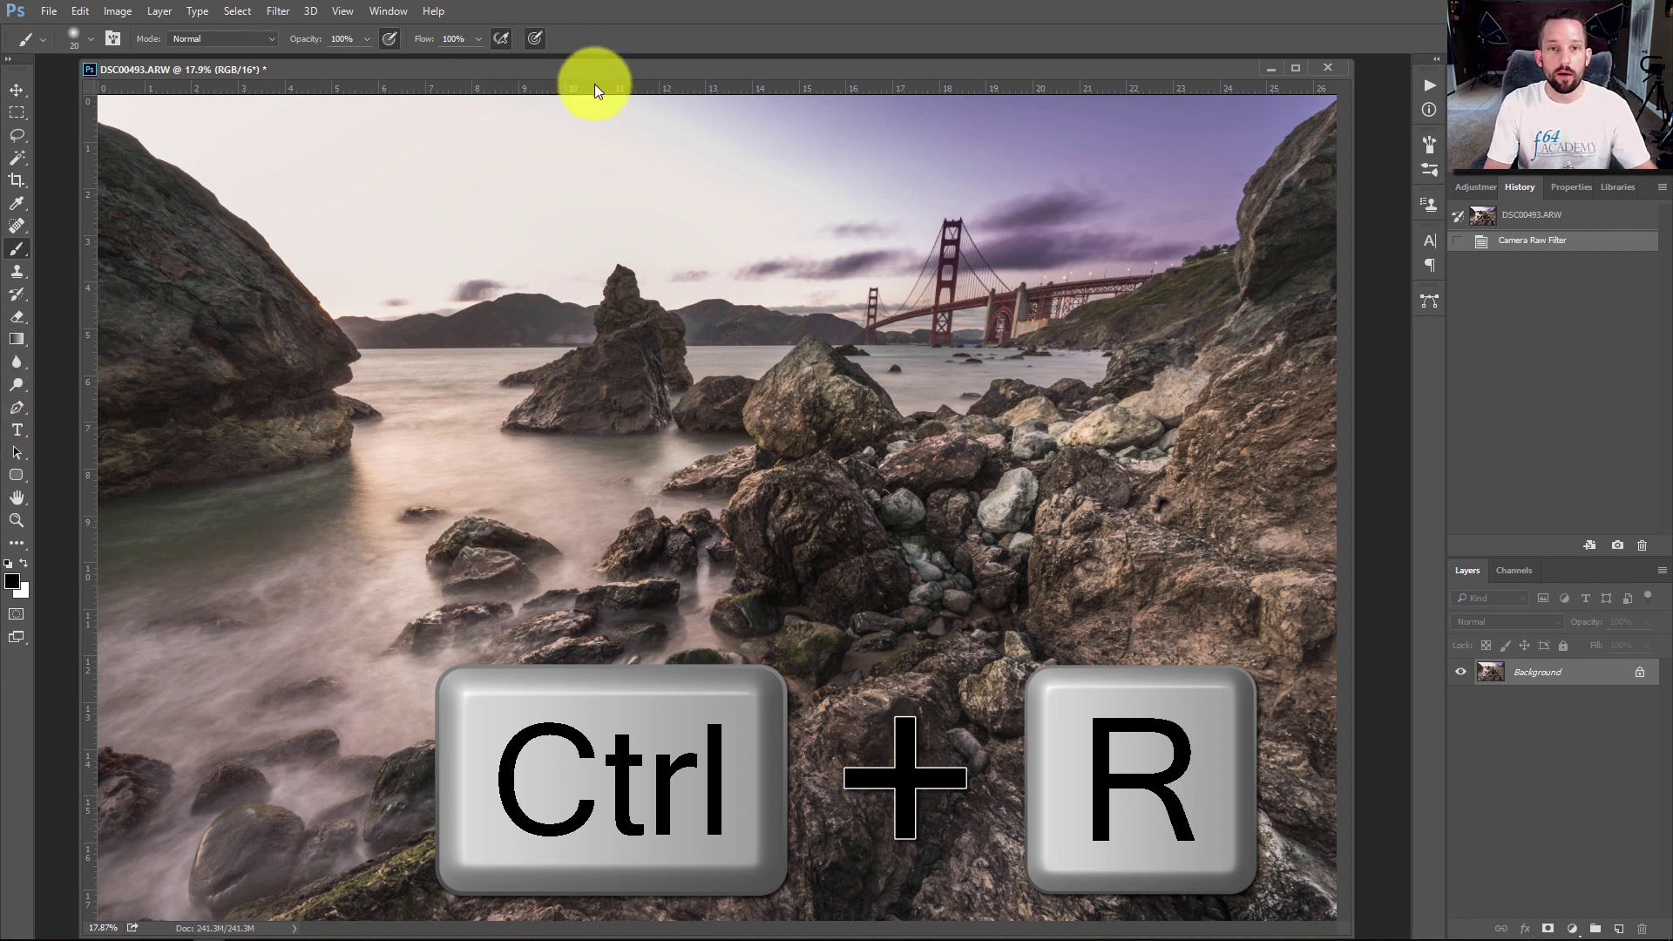
{"action": "left_click_drag", "start_coordinate": [89, 294], "coordinate": [865, 267]}
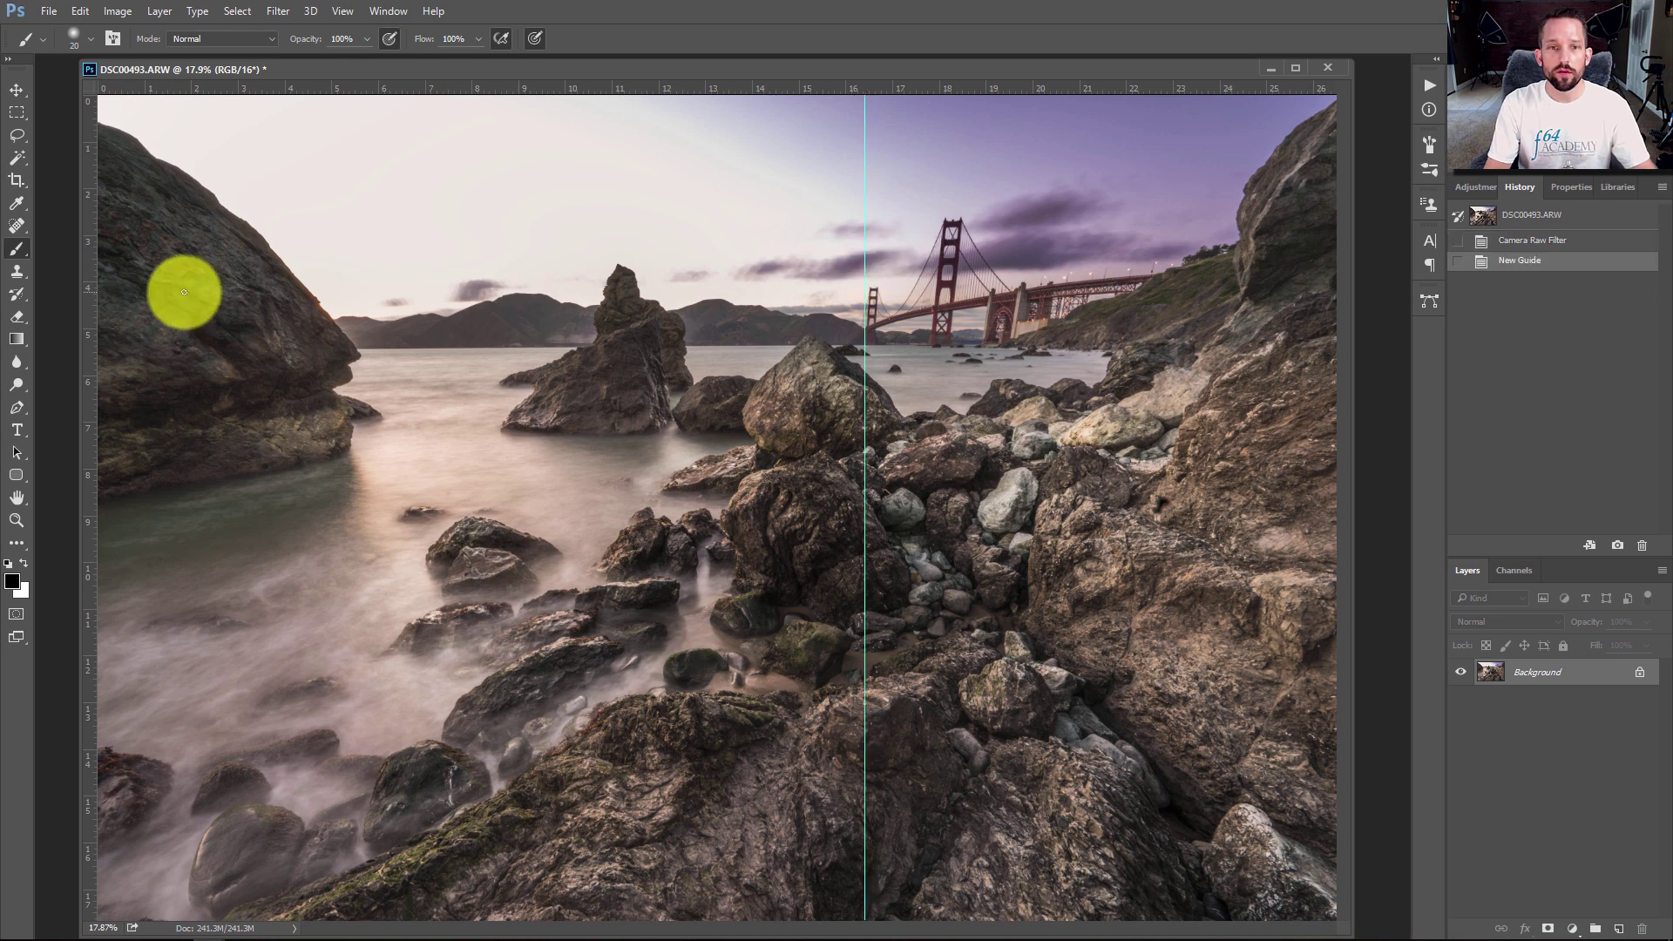
{"action": "left_click_drag", "start_coordinate": [91, 288], "coordinate": [928, 255]}
{"action": "left_click_drag", "start_coordinate": [94, 310], "coordinate": [962, 261]}
{"action": "left_click_drag", "start_coordinate": [93, 349], "coordinate": [982, 314]}
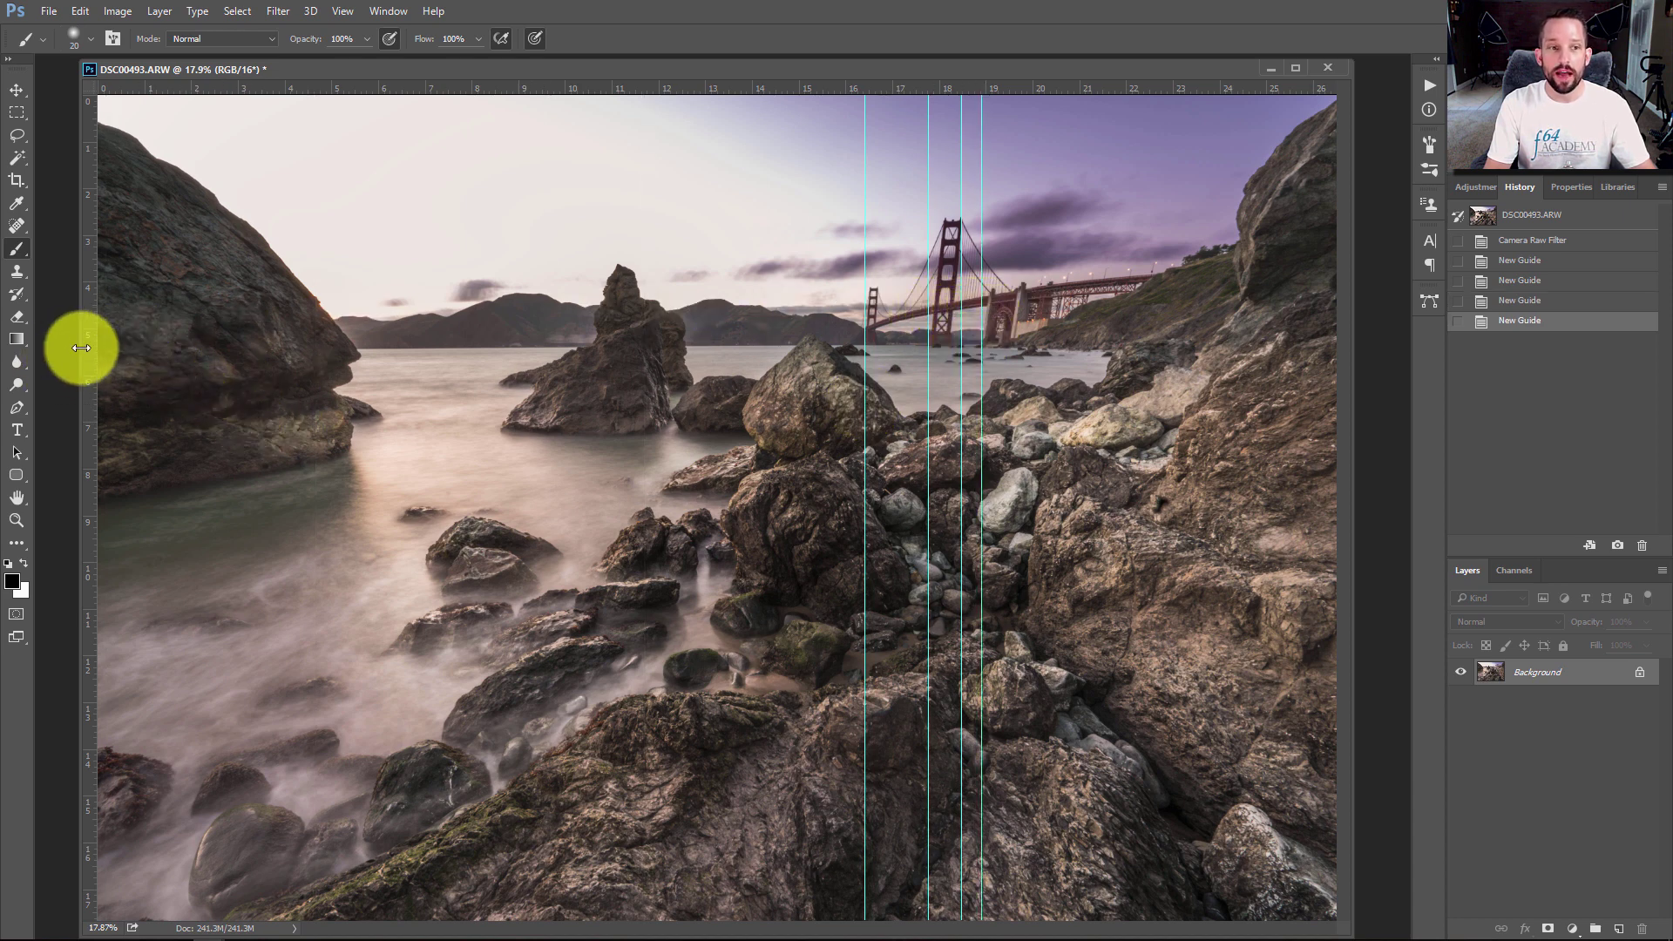
{"action": "left_click_drag", "start_coordinate": [93, 351], "coordinate": [1024, 308]}
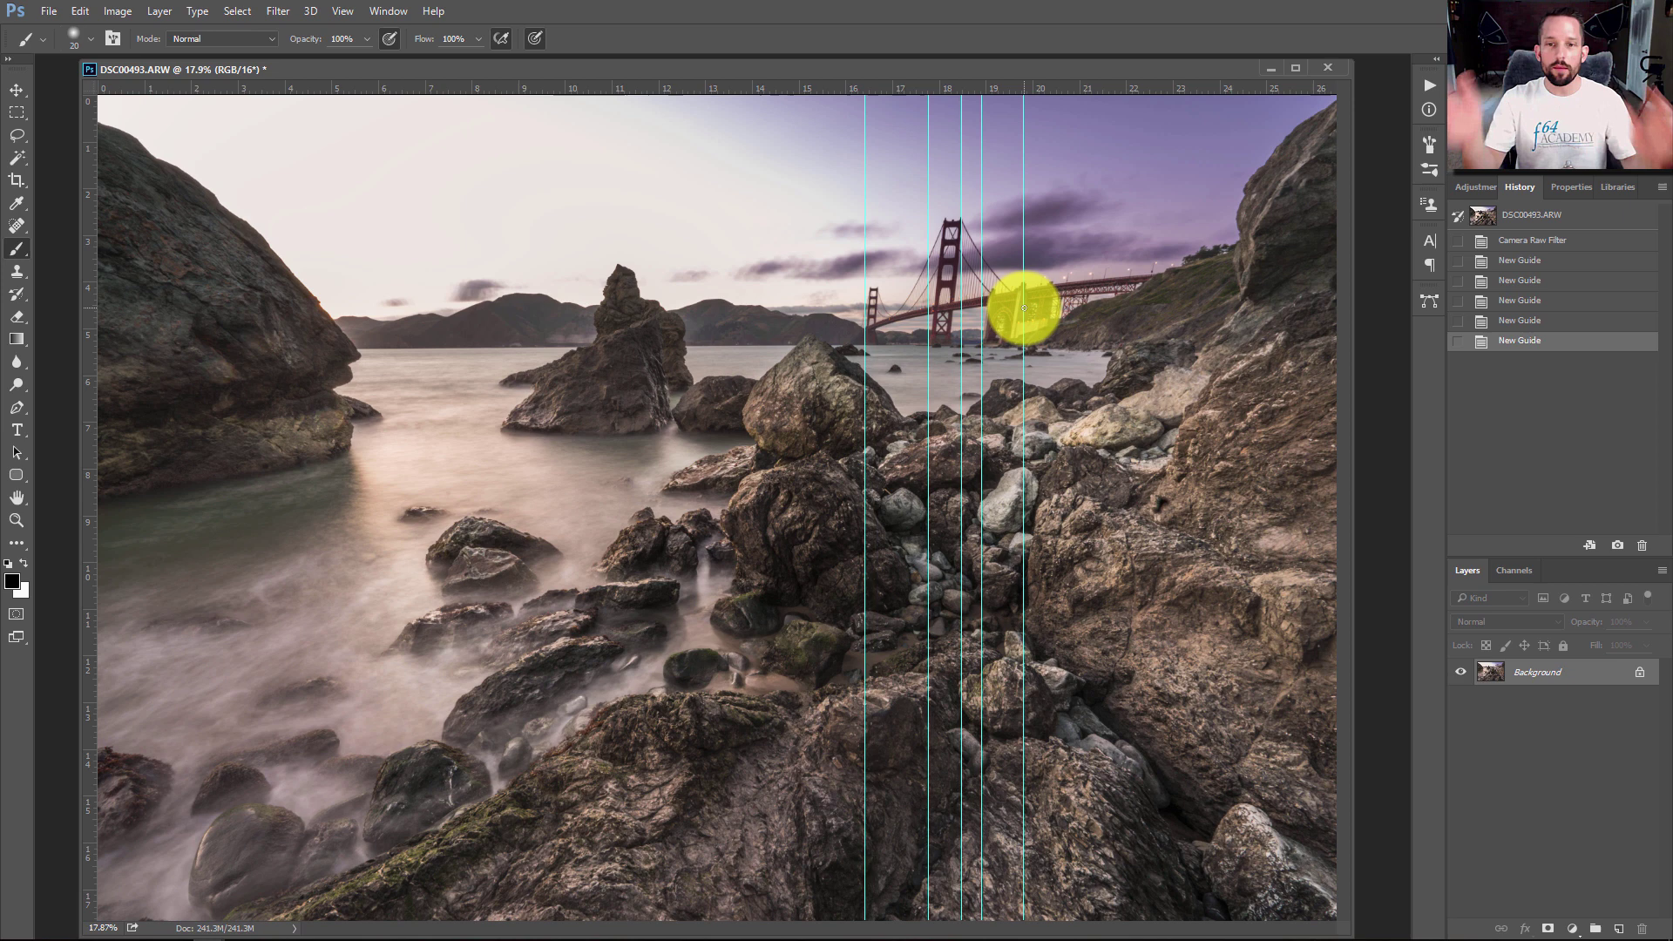
Hide the guides, then sketch and undo an annotation loop around the bridge
{"action": "key", "text": "ctrl+semicolon"}
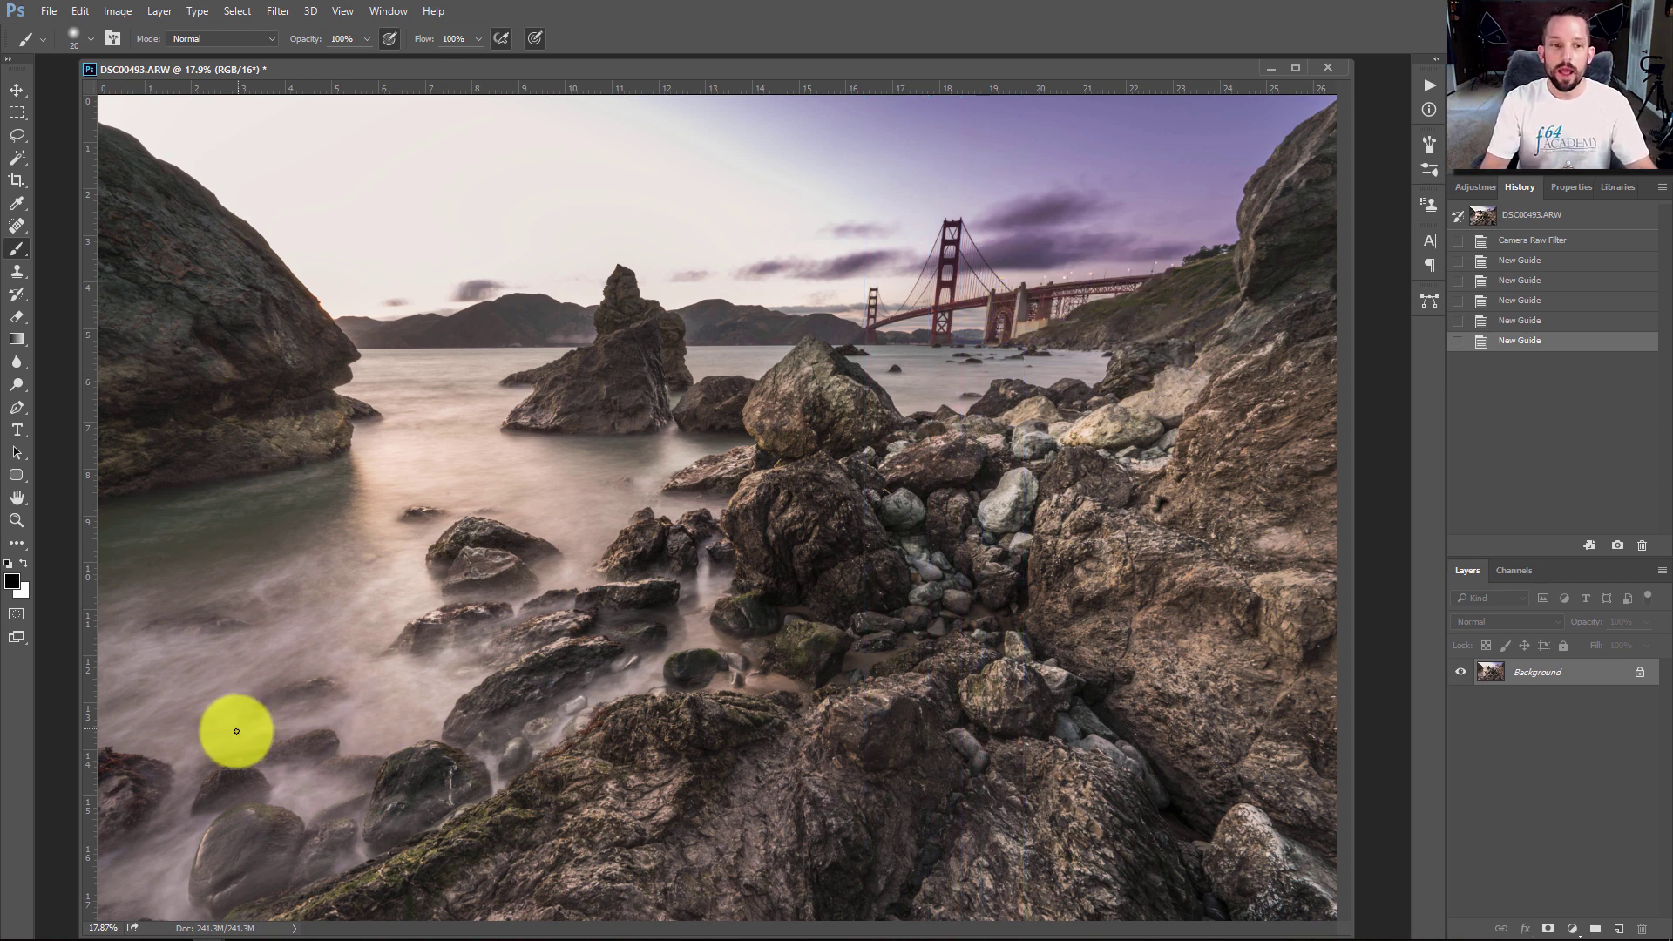
{"action": "mouse_move", "coordinate": [157, 911]}
{"action": "left_mouse_down"}
{"action": "mouse_move", "coordinate": [374, 885]}
{"action": "mouse_move", "coordinate": [862, 588]}
{"action": "mouse_move", "coordinate": [1060, 282]}
{"action": "mouse_move", "coordinate": [961, 196]}
{"action": "mouse_move", "coordinate": [893, 373]}
{"action": "mouse_move", "coordinate": [1077, 266]}
{"action": "mouse_move", "coordinate": [811, 238]}
{"action": "mouse_move", "coordinate": [994, 369]}
{"action": "left_mouse_up"}
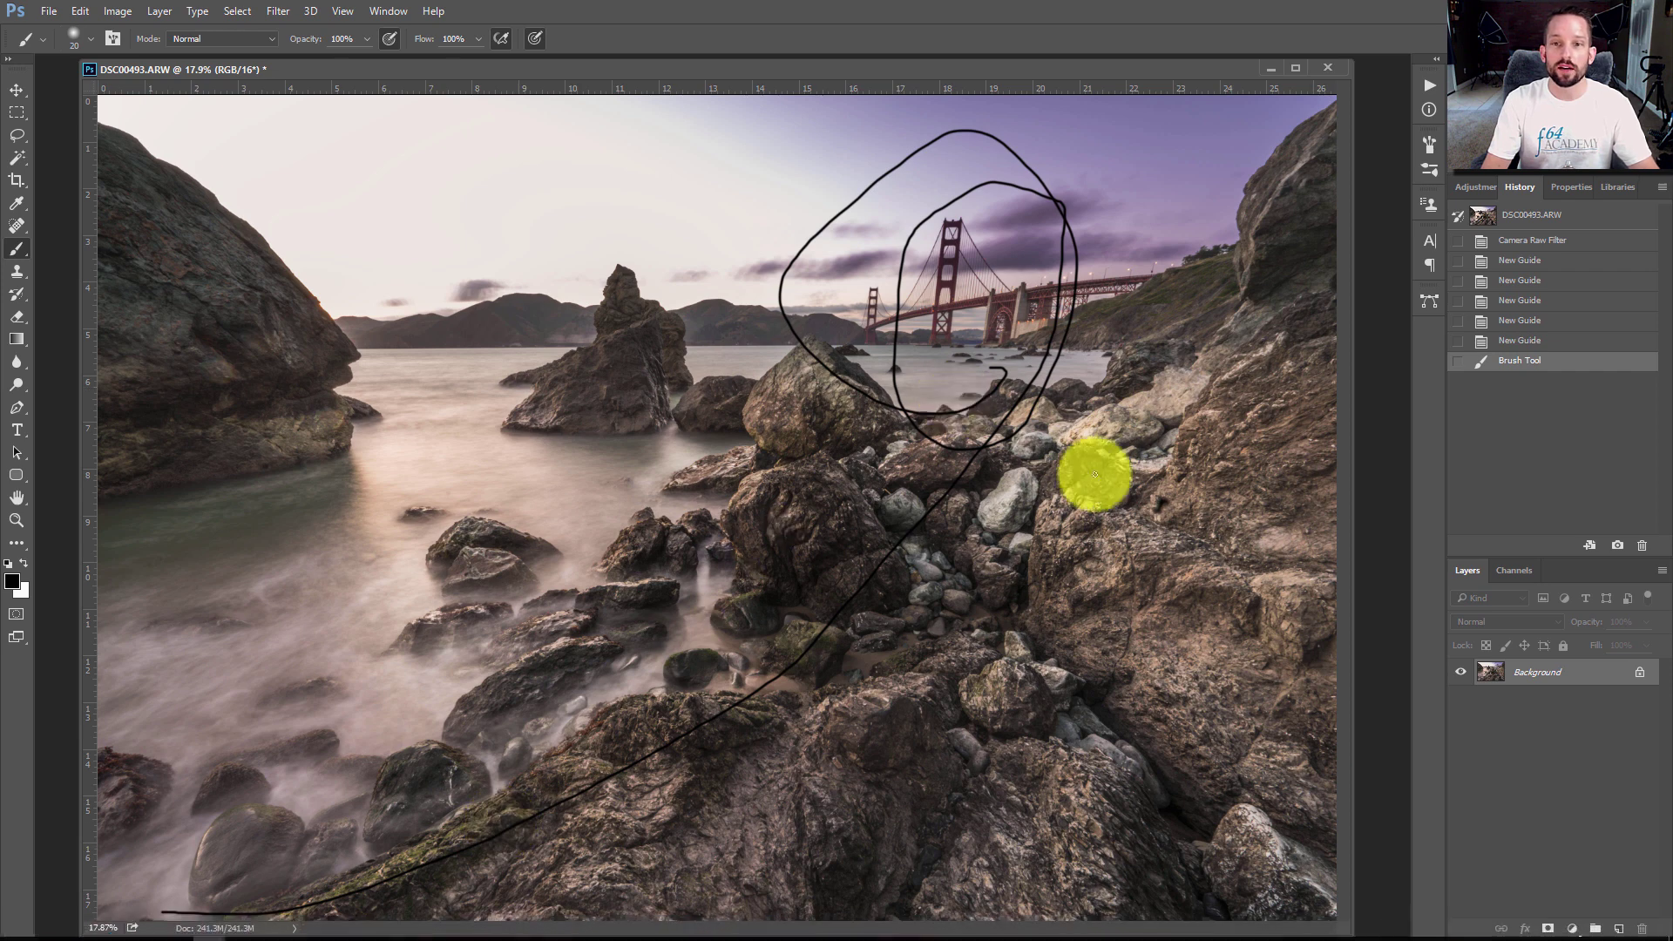
{"action": "left_click", "coordinate": [1507, 340]}
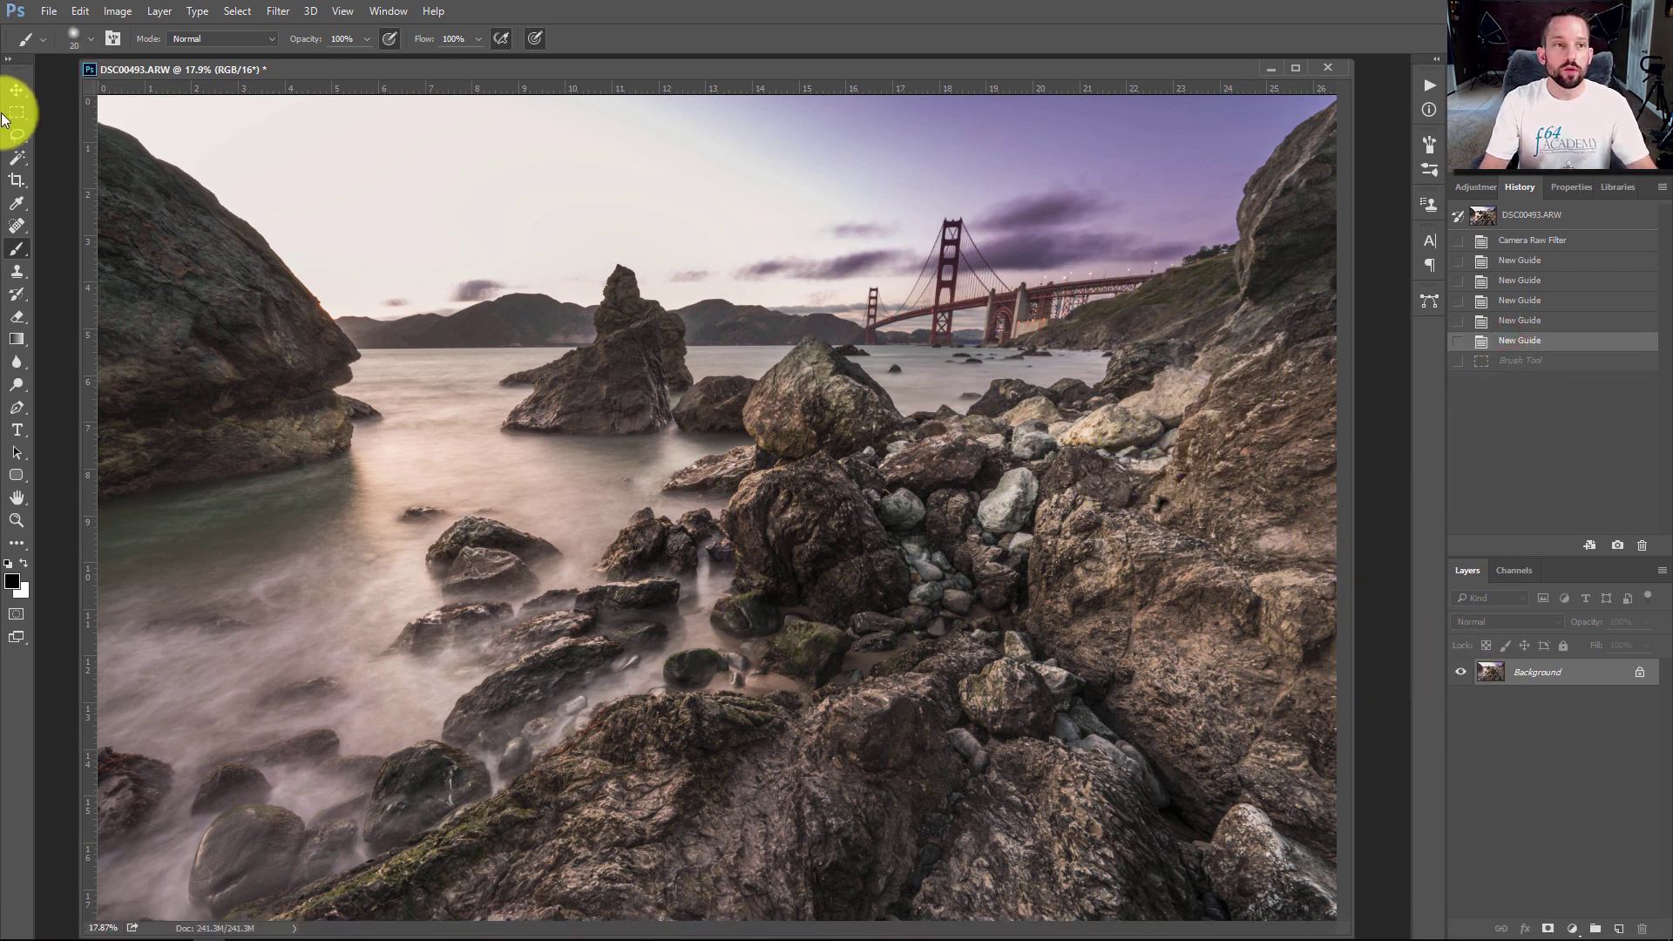
Copy a rectangular selection around the bridge onto Layer 1 and toggle the Background to check it
{"action": "left_click_drag", "start_coordinate": [12, 118], "coordinate": [82, 113]}
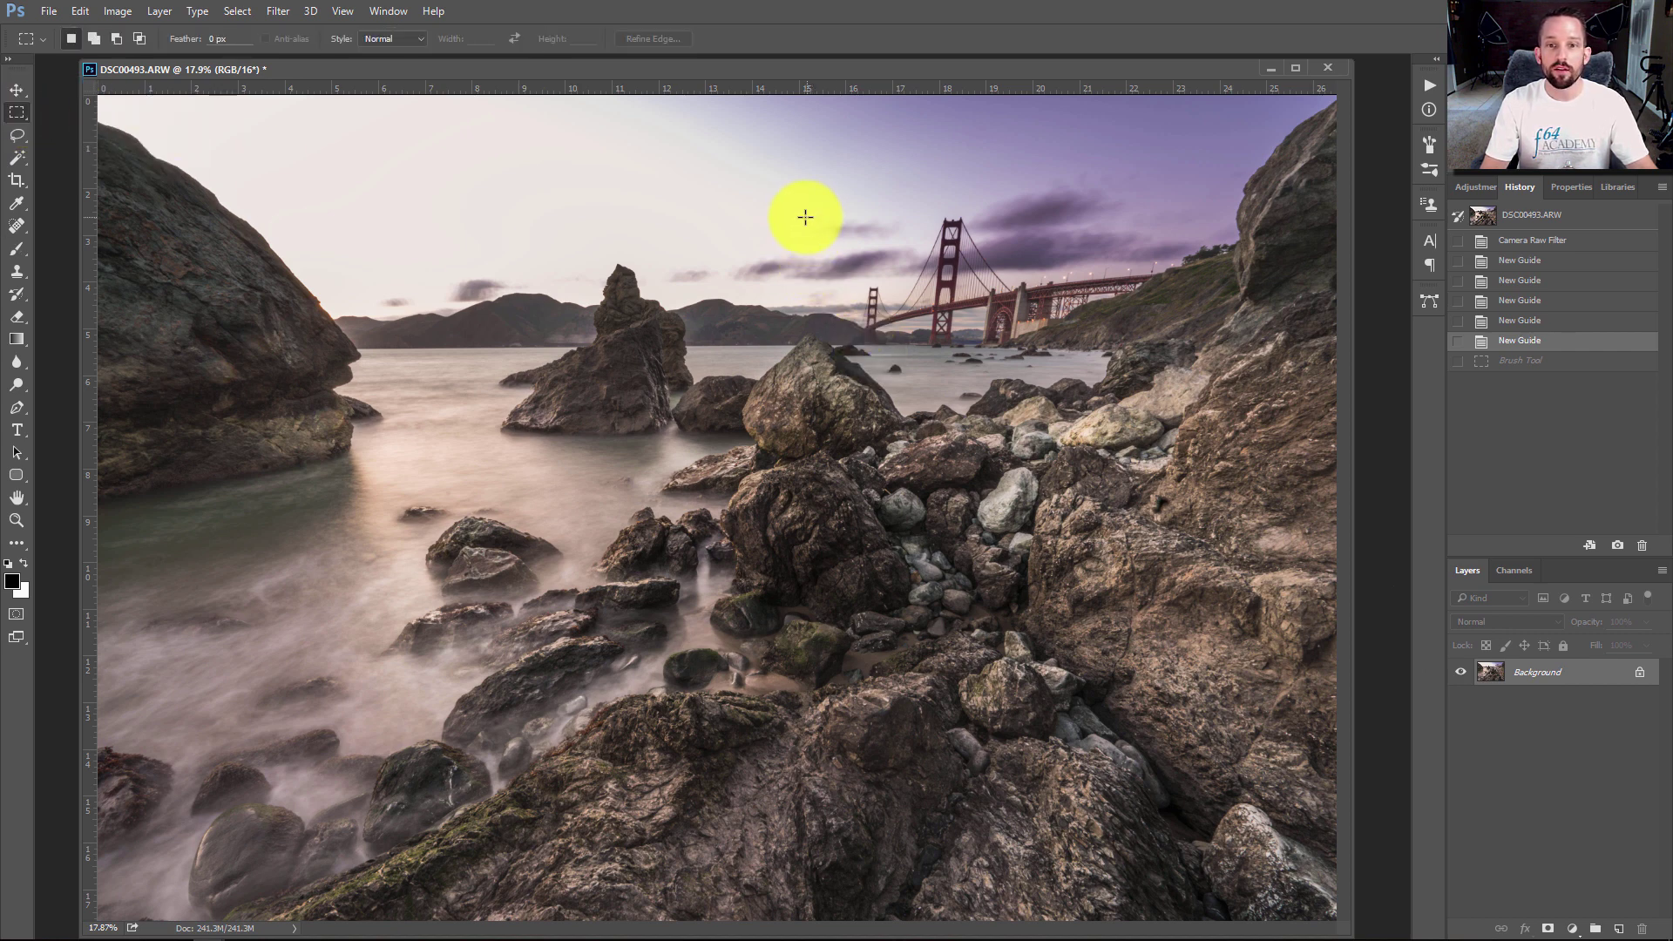
{"action": "left_click_drag", "start_coordinate": [785, 199], "coordinate": [1199, 366]}
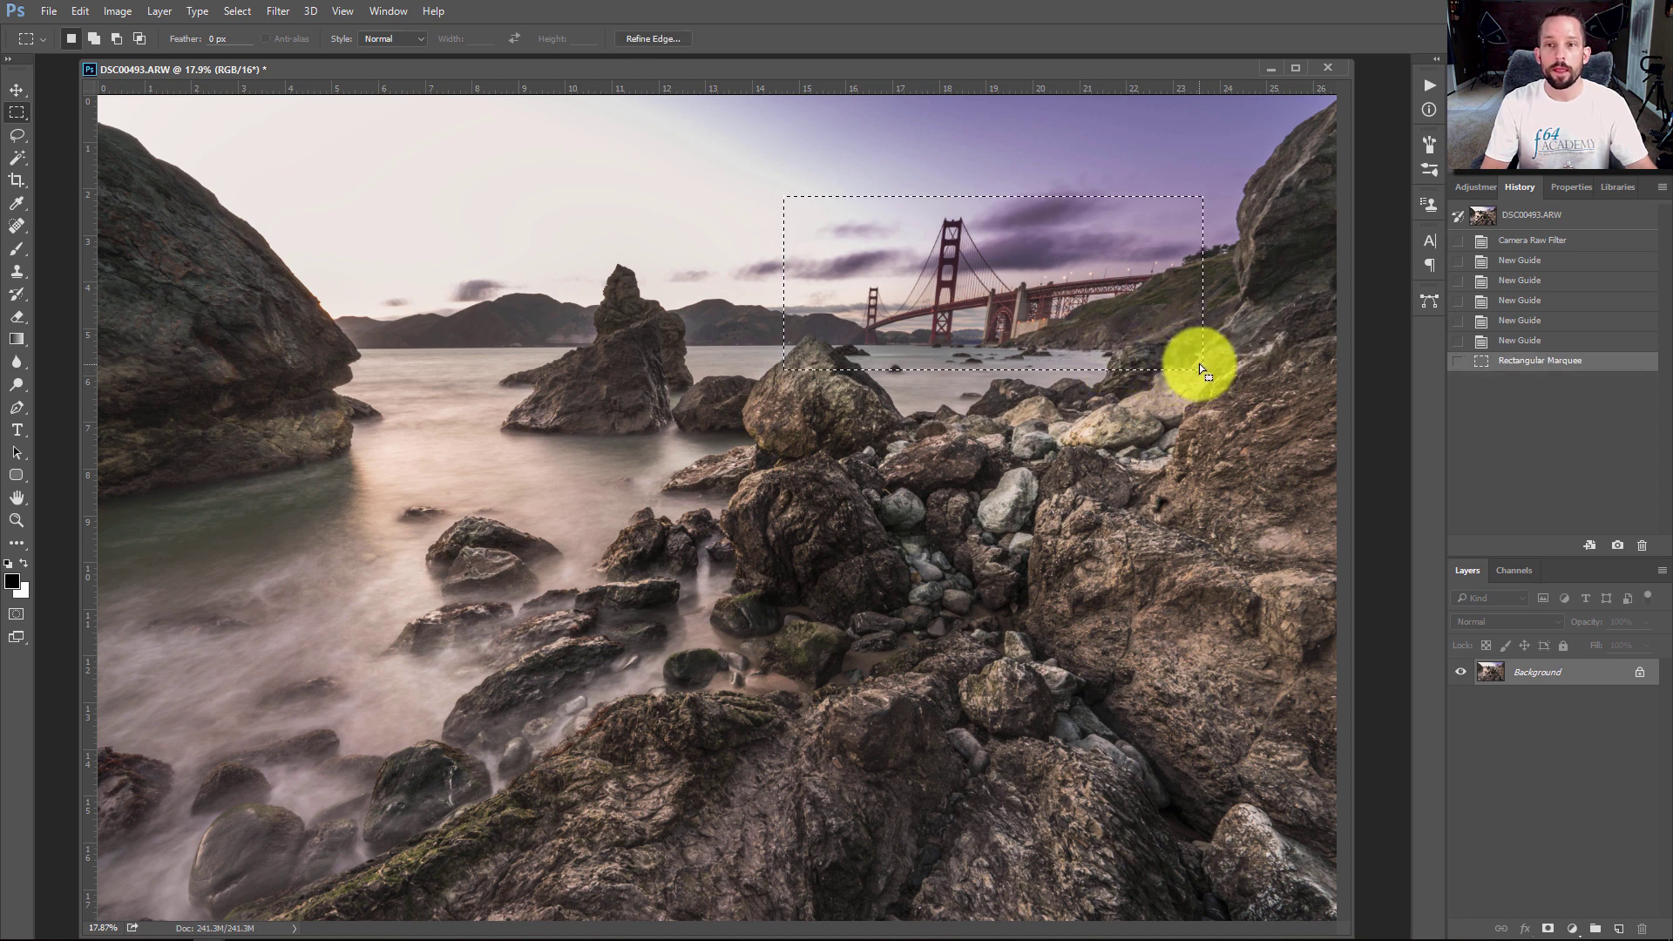
{"action": "key", "text": "ctrl+j"}
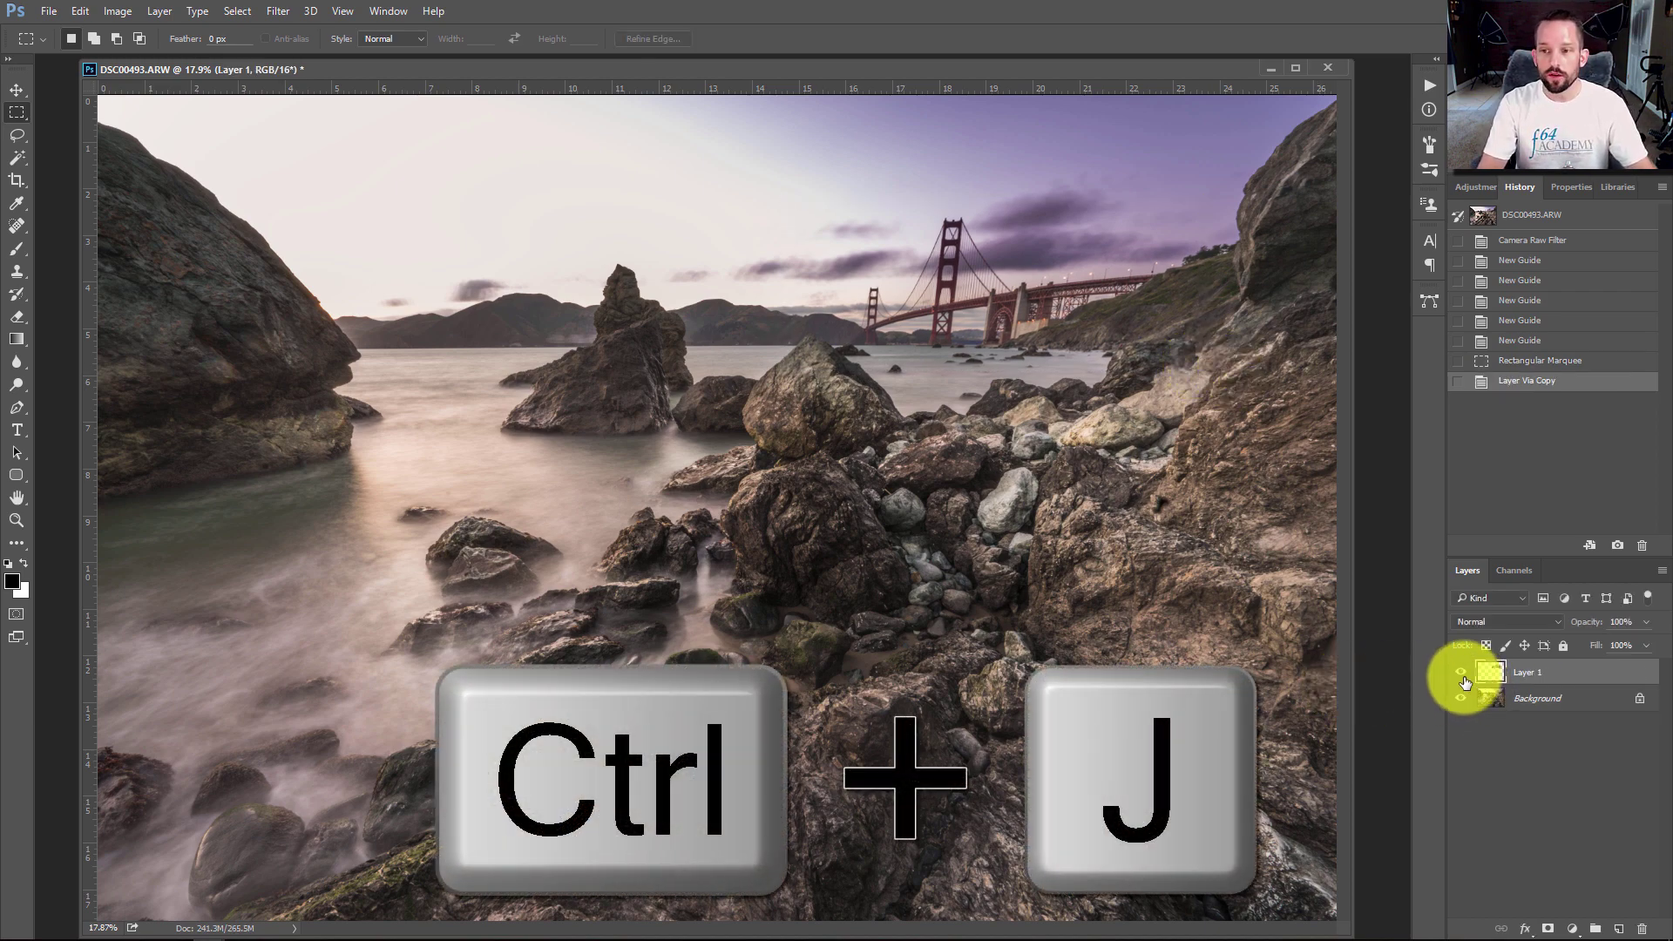
{"action": "left_click", "coordinate": [1461, 697]}
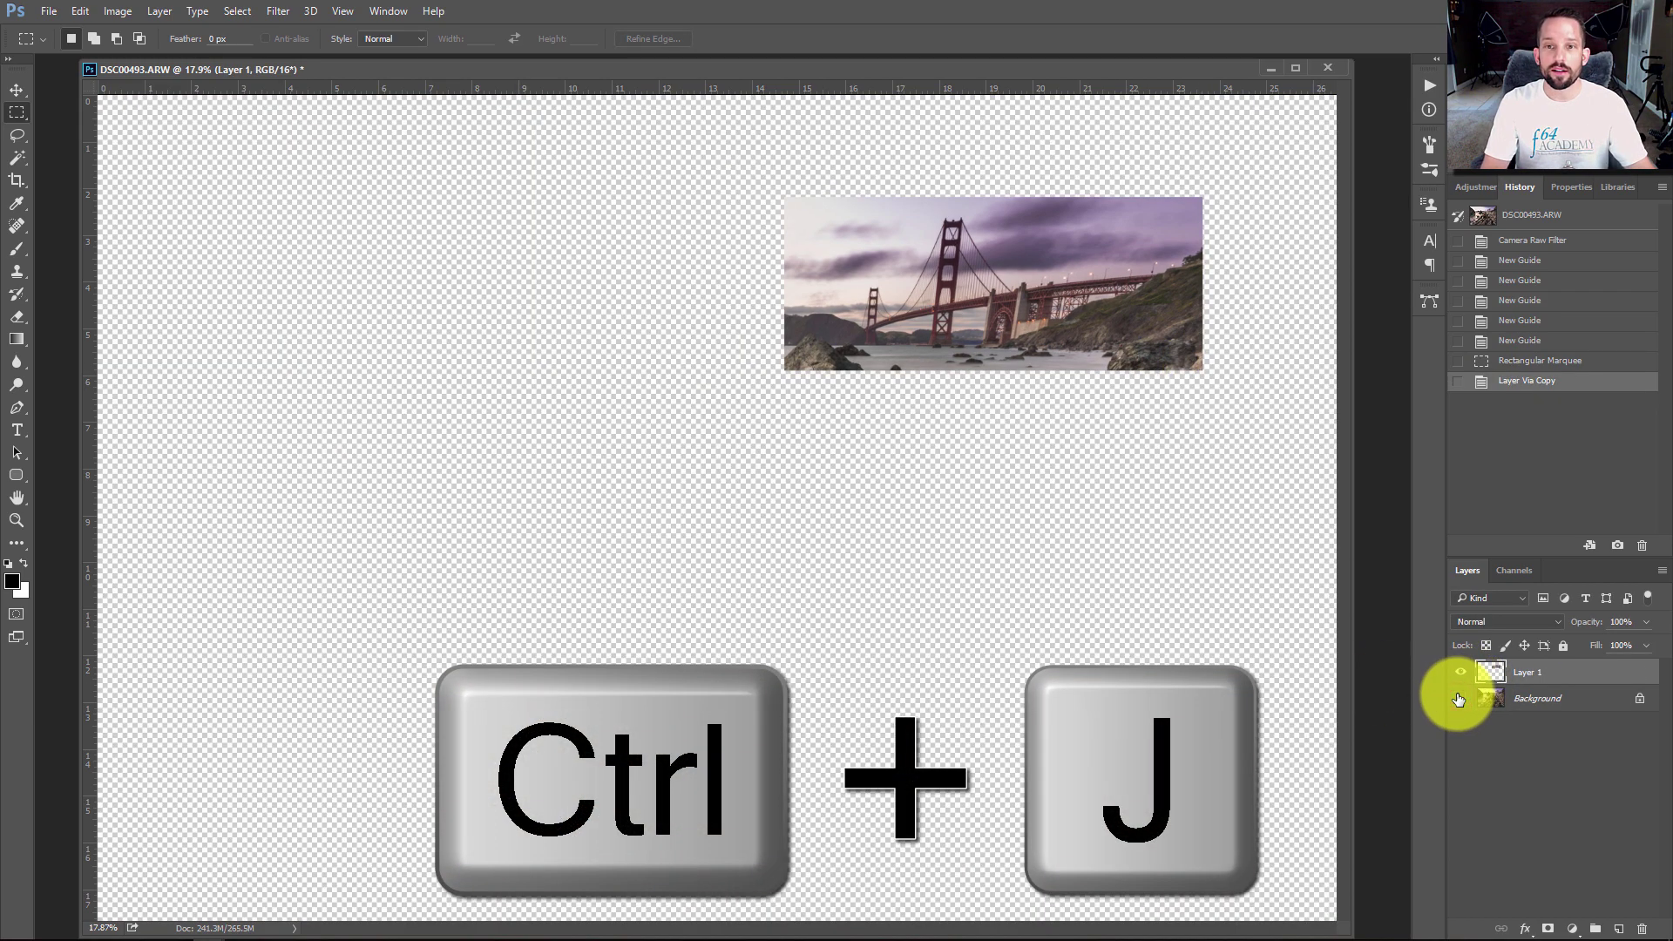
{"action": "left_click", "coordinate": [1459, 698]}
{"action": "left_click", "coordinate": [1460, 697]}
{"action": "left_click", "coordinate": [1459, 696]}
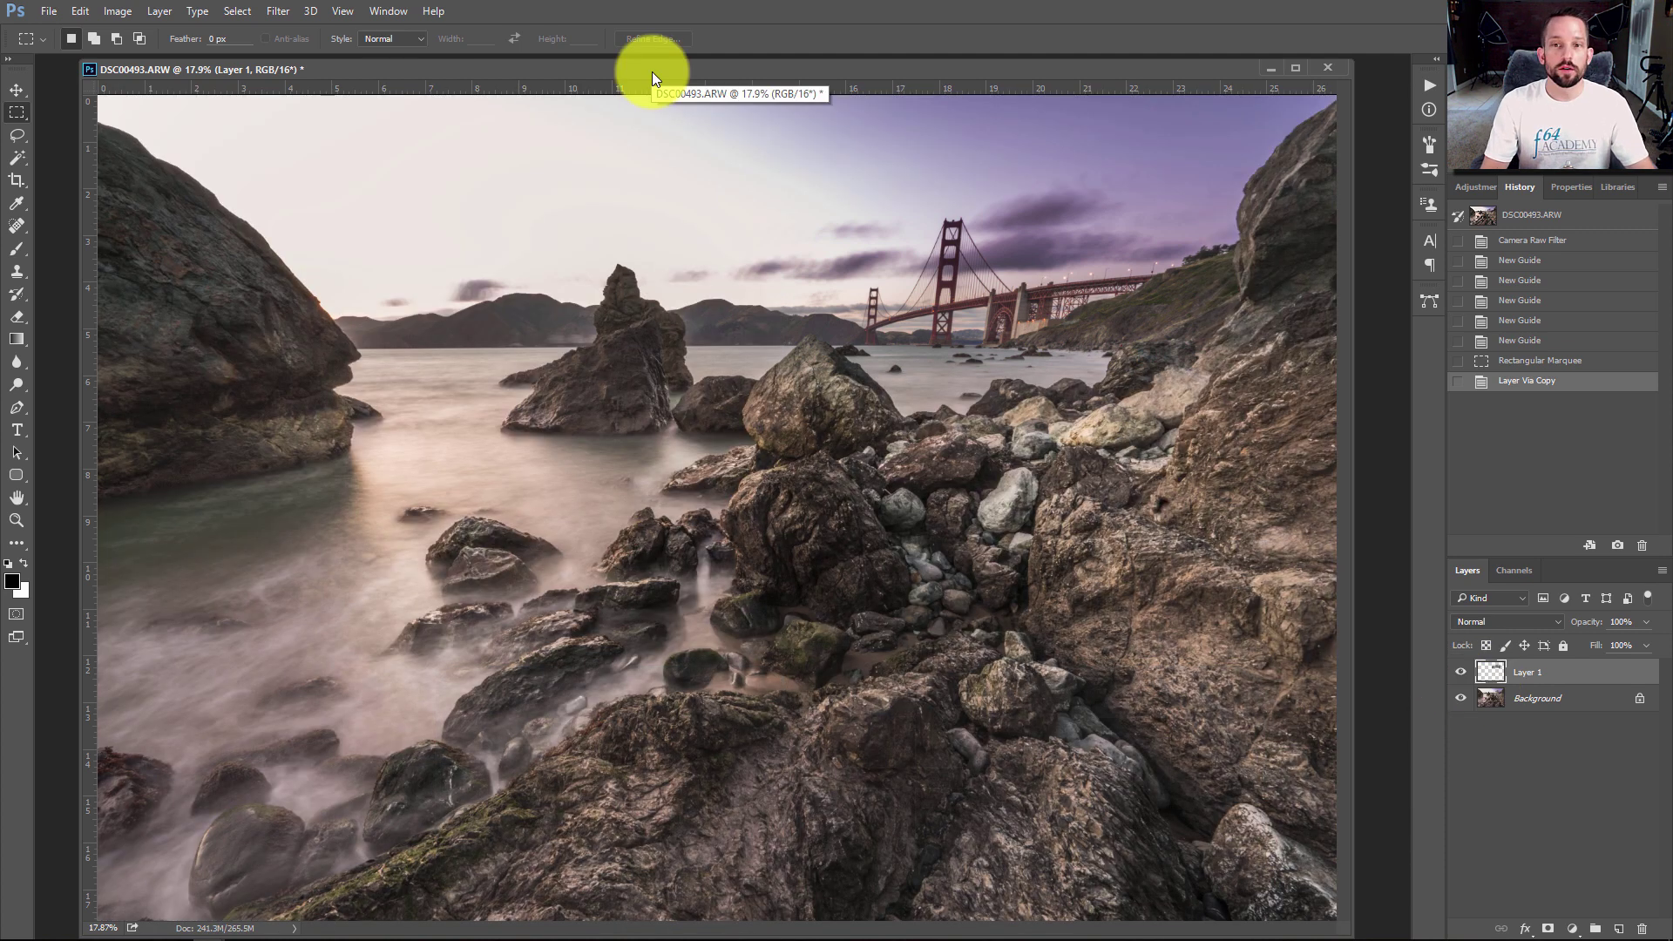
Start Free Transform on Layer 1, toggle the guides, zoom in, then fit the image on screen
{"action": "key", "text": "ctrl+t"}
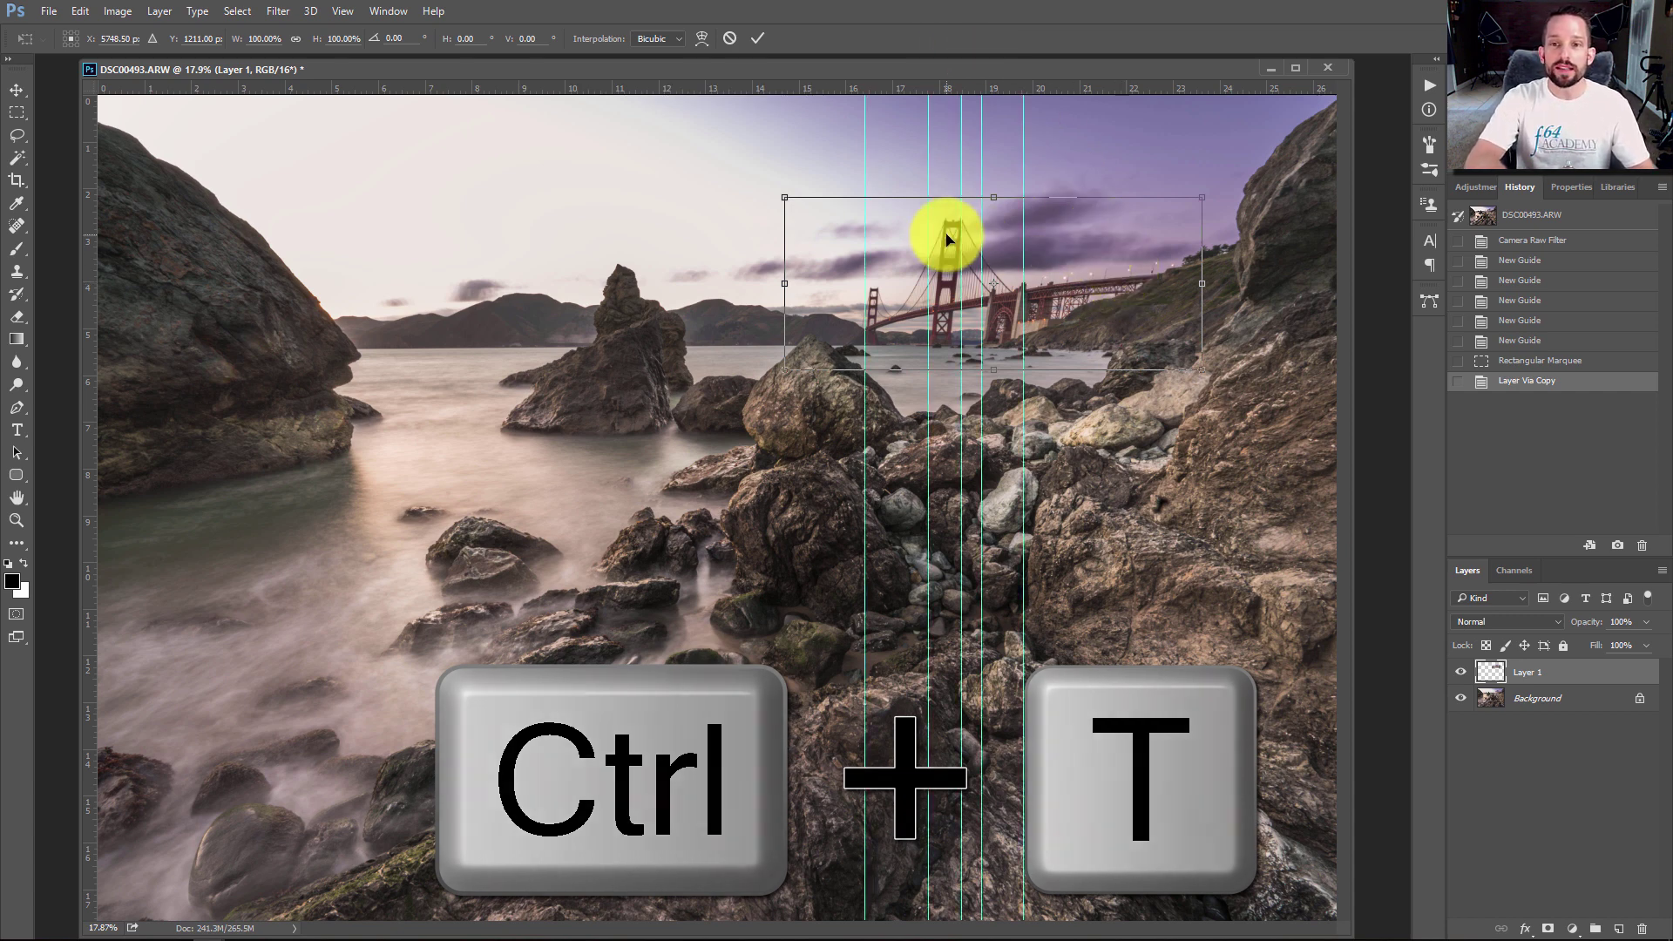
{"action": "key", "text": "ctrl+h"}
{"action": "key", "text": "ctrl+h"}
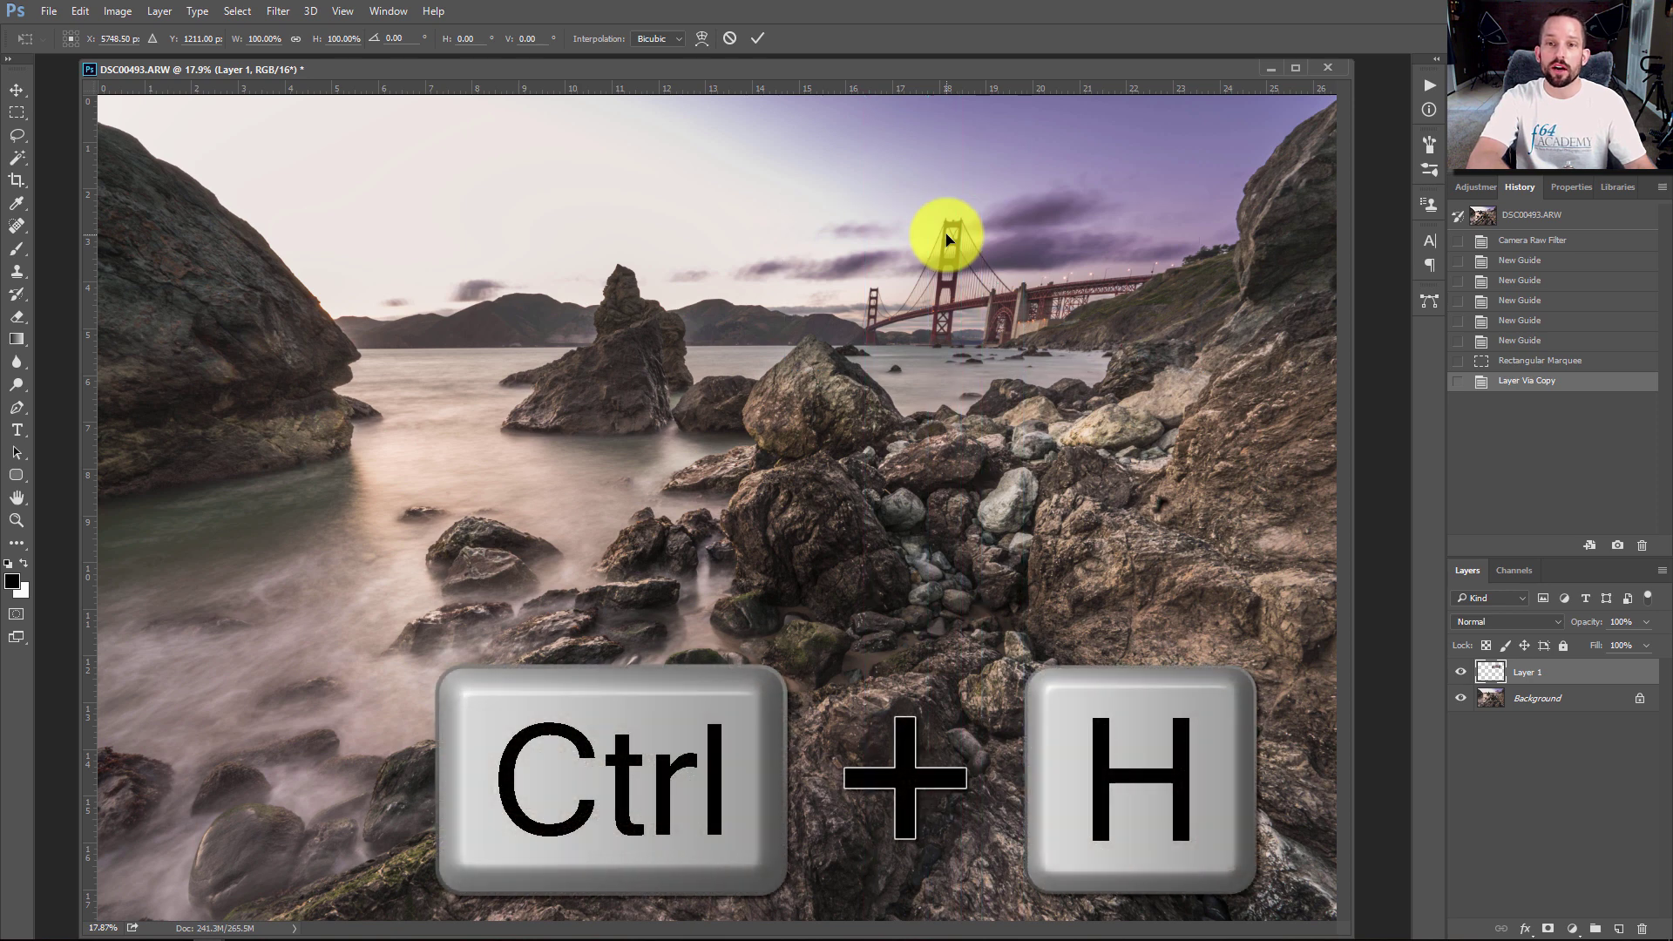
{"action": "key", "text": "ctrl+h"}
{"action": "key", "text": "ctrl+h"}
{"action": "key", "text": "ctrl+h"}
{"action": "key", "text": "ctrl+h"}
{"action": "key", "text": "ctrl+h"}
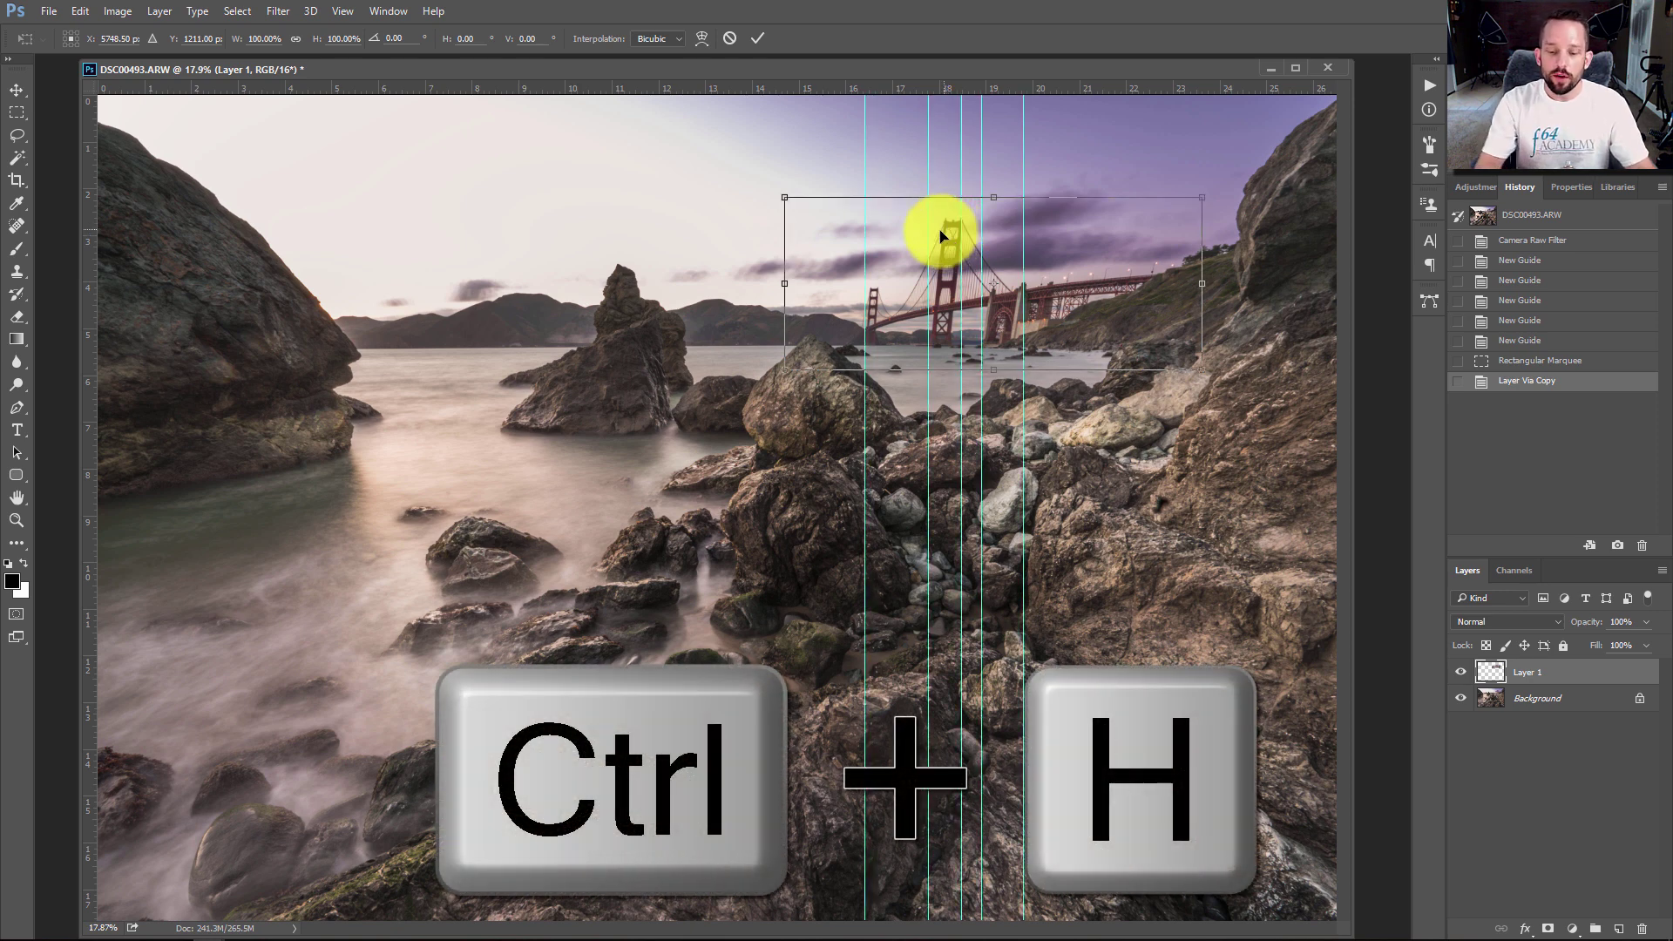
{"action": "left_click_drag", "start_coordinate": [954, 221], "coordinate": [956, 262]}
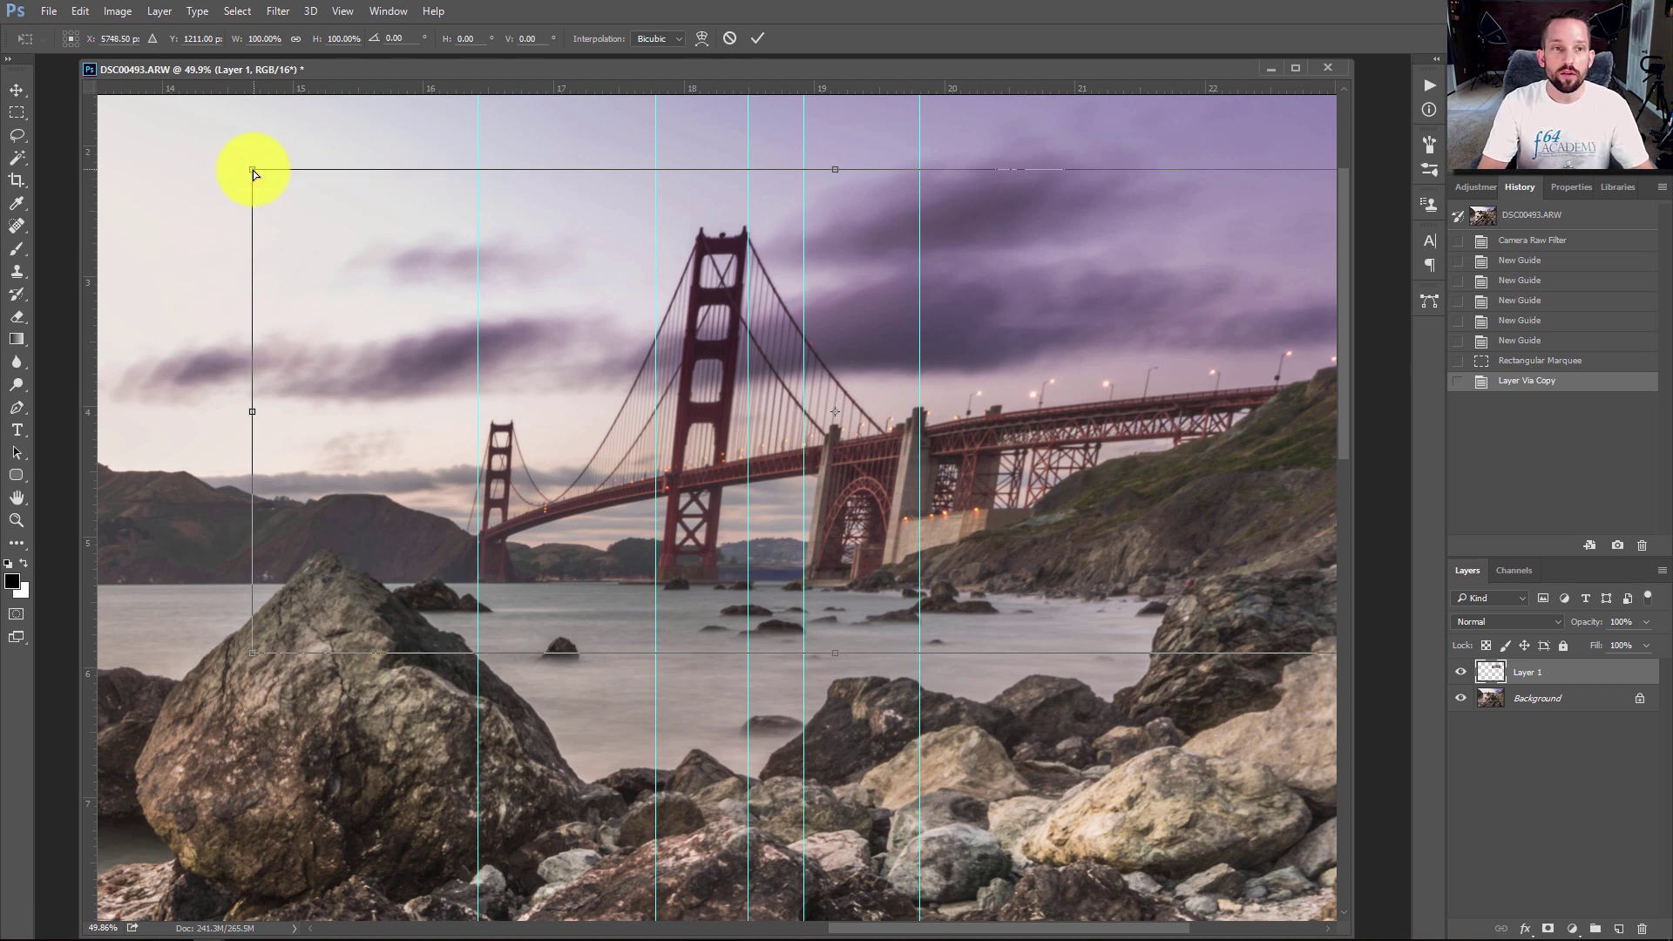
{"action": "key", "text": "ctrl"}
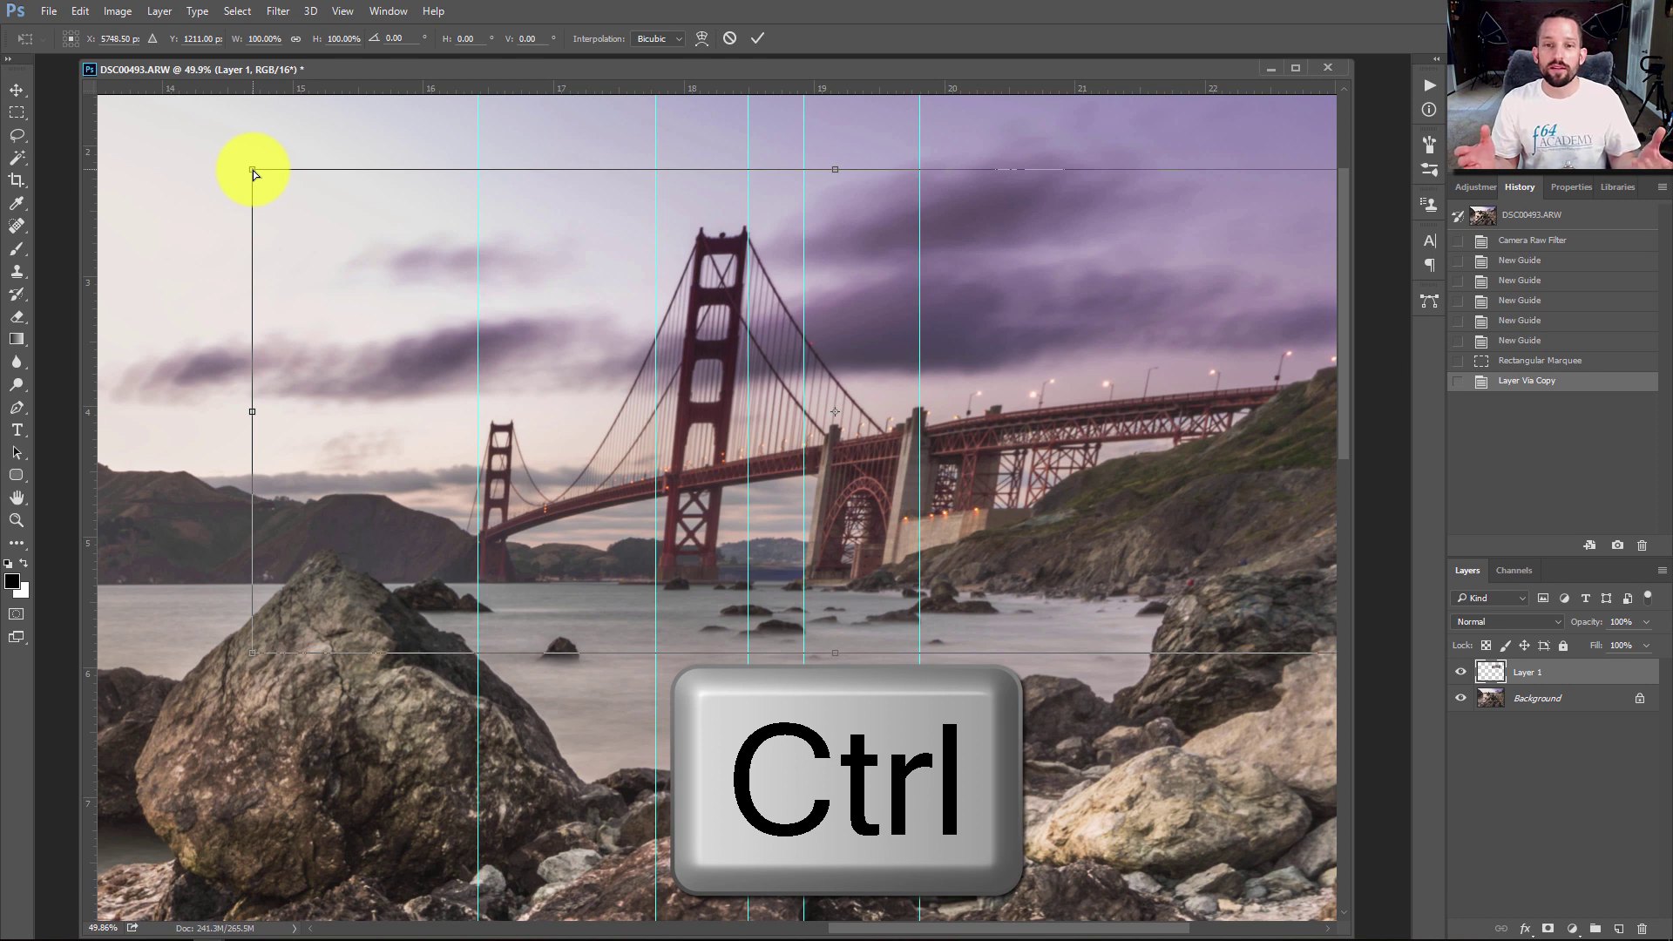
{"action": "right_click", "coordinate": [440, 255]}
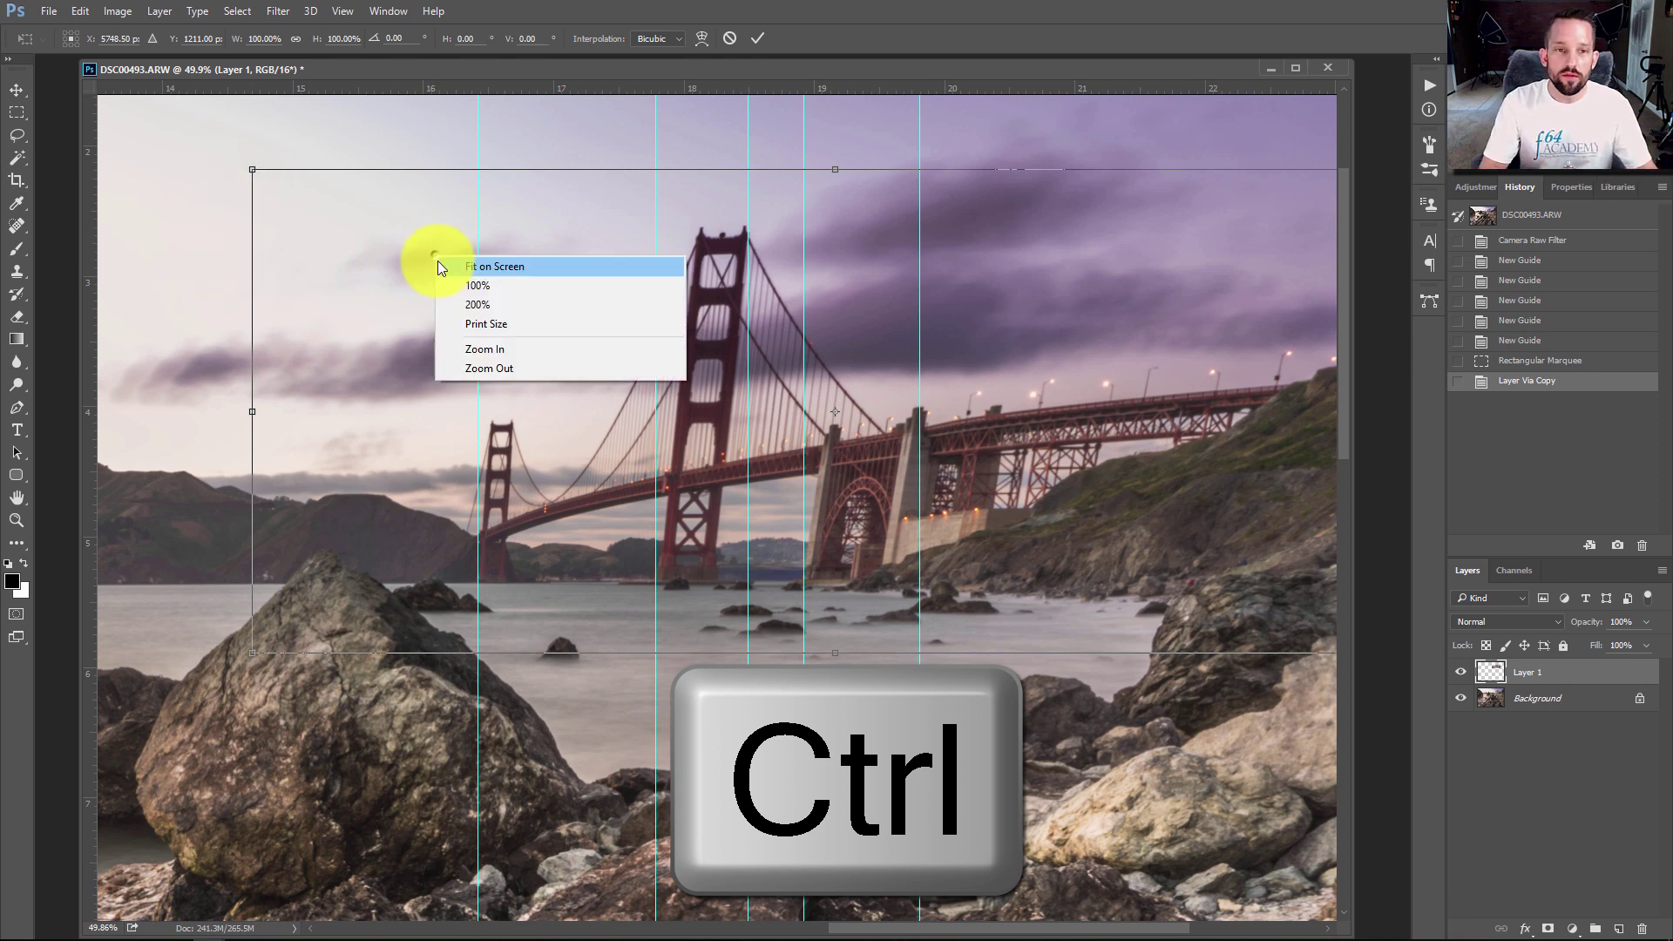
{"action": "left_click", "coordinate": [446, 264]}
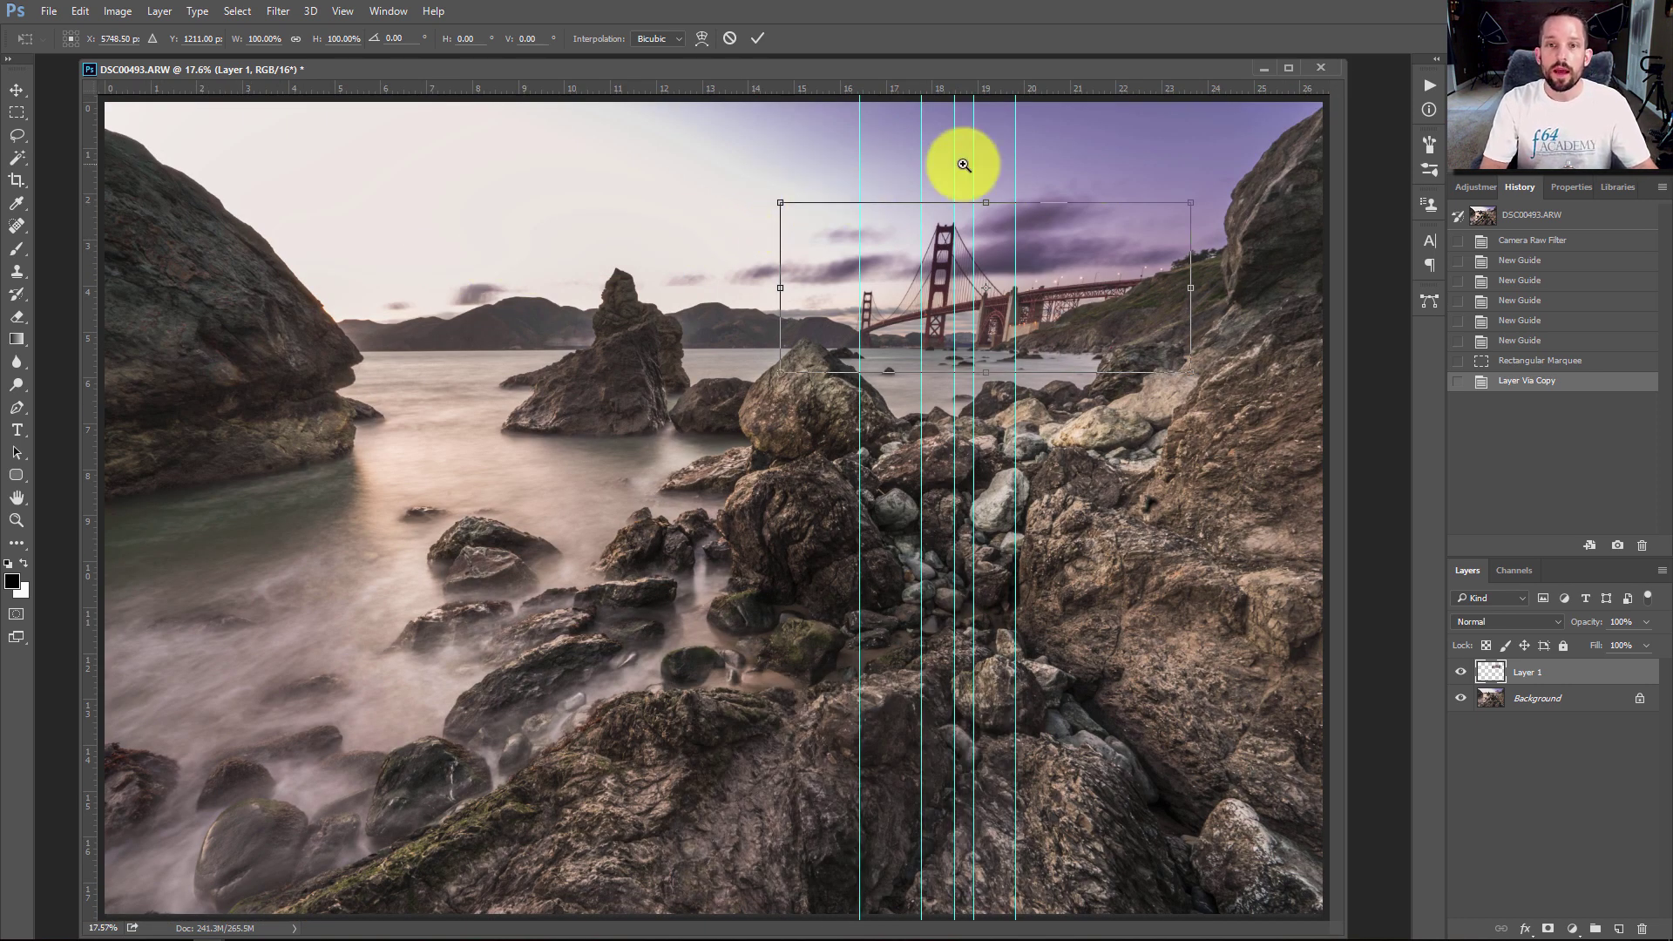
Zoom in around the bridge again, then return to the Fit on Screen view
{"action": "left_click_drag", "start_coordinate": [1049, 179], "coordinate": [964, 240]}
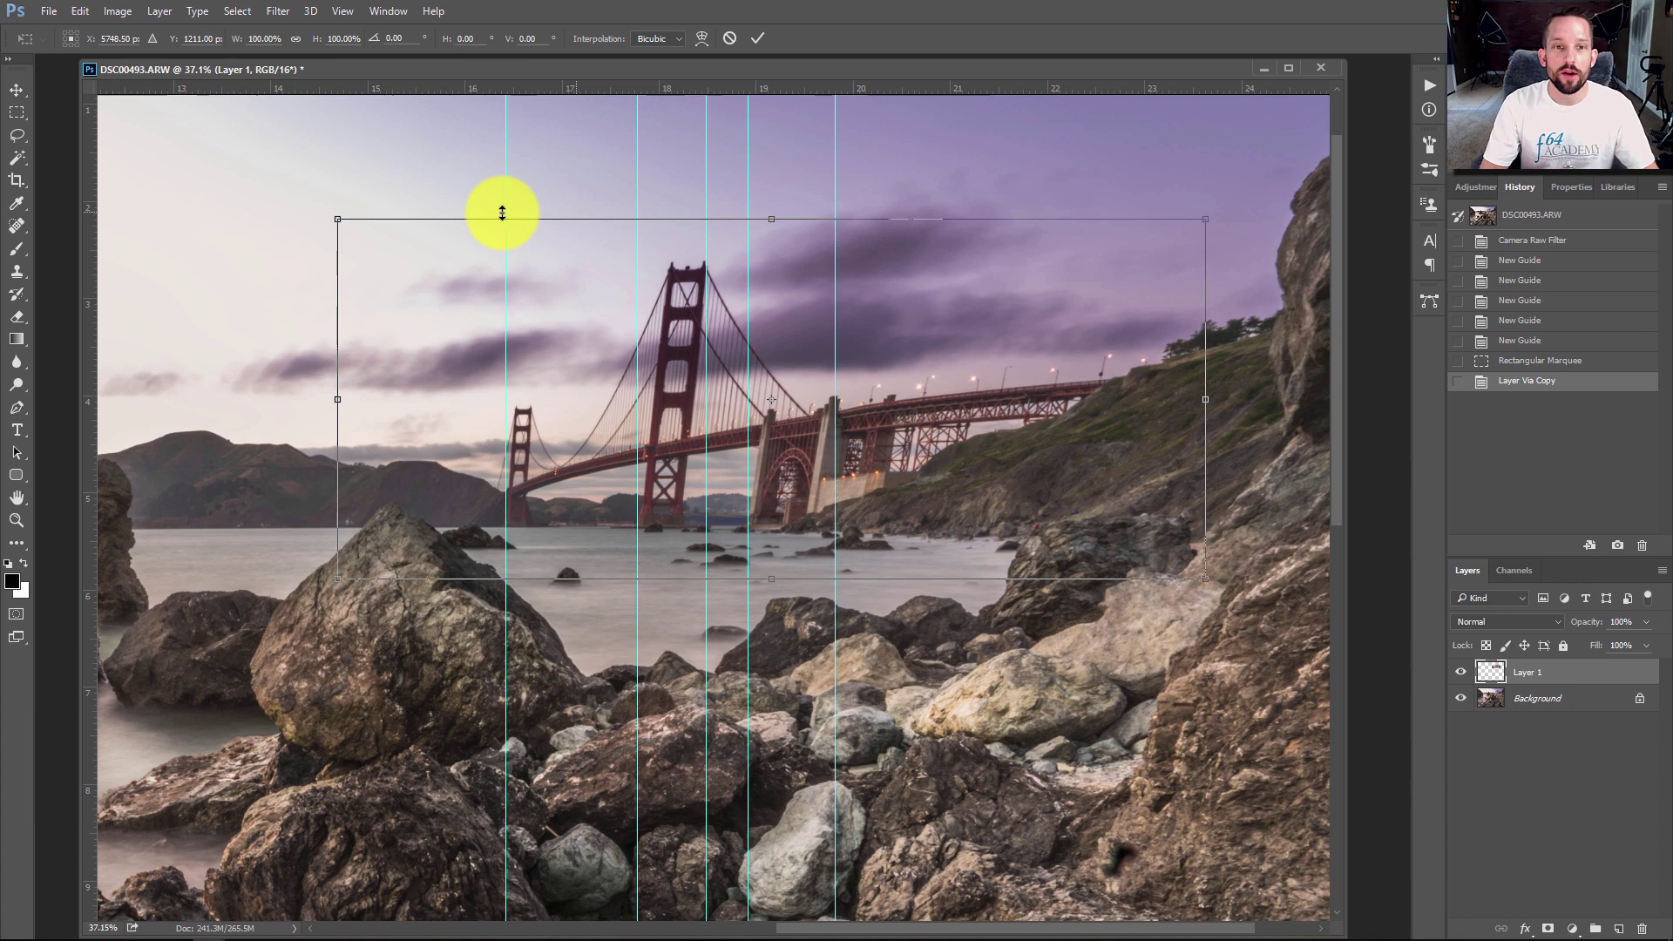
{"action": "key", "text": "ctrl"}
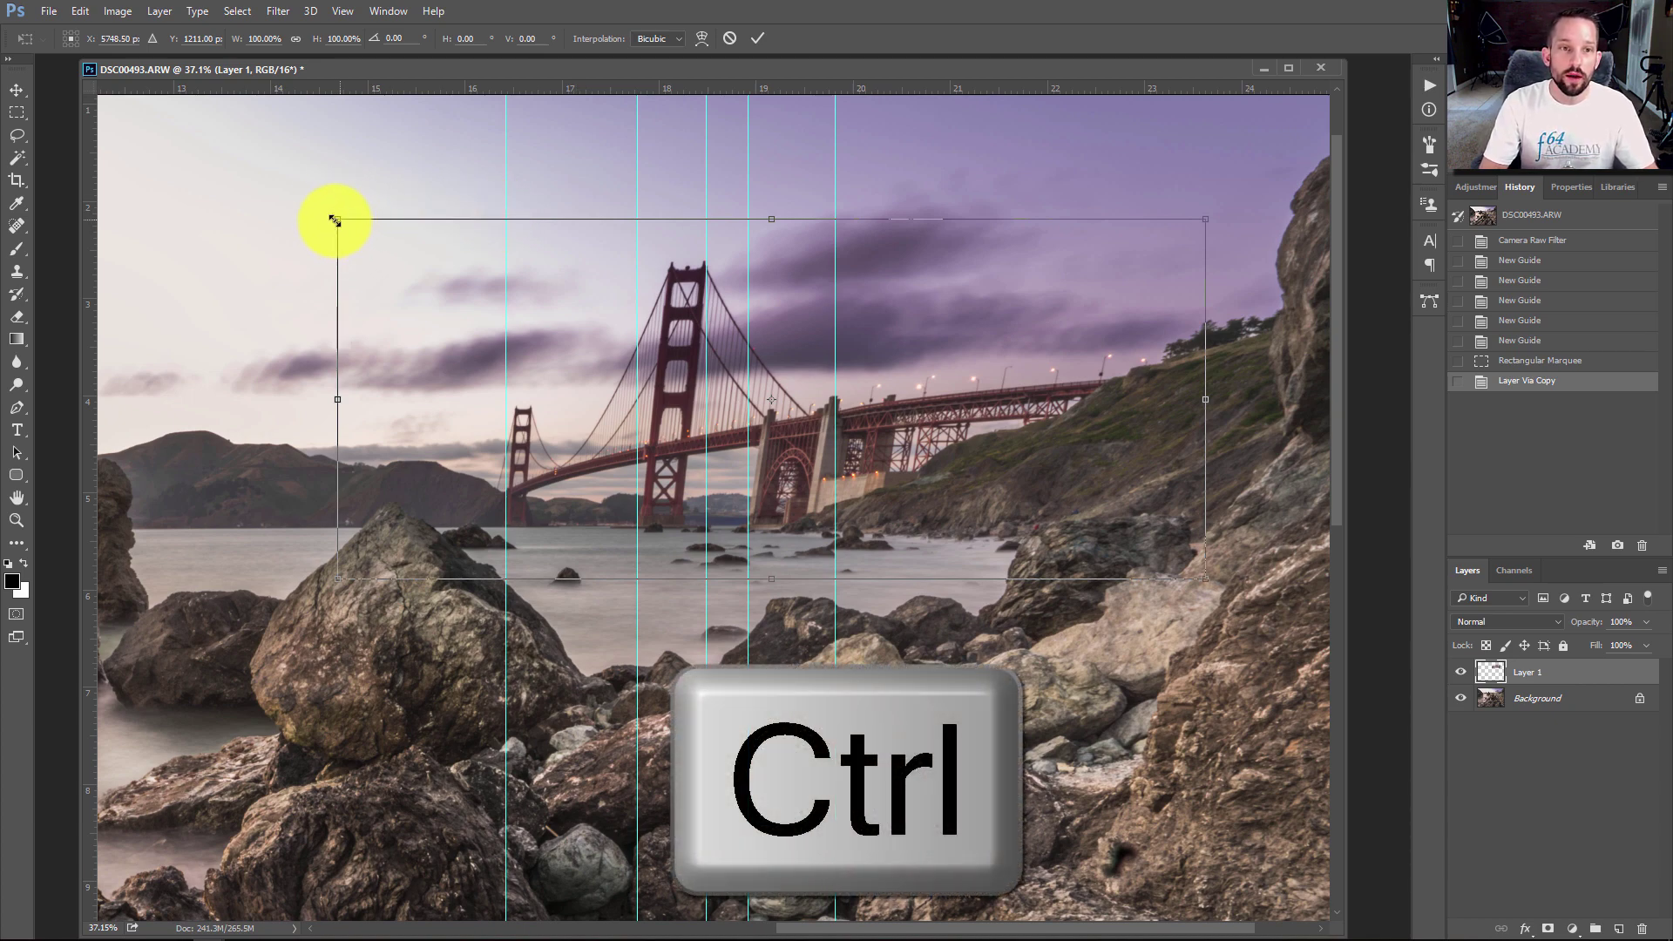
{"action": "scroll", "coordinate": [334, 219], "scroll_direction": "up", "scroll_amount": 5}
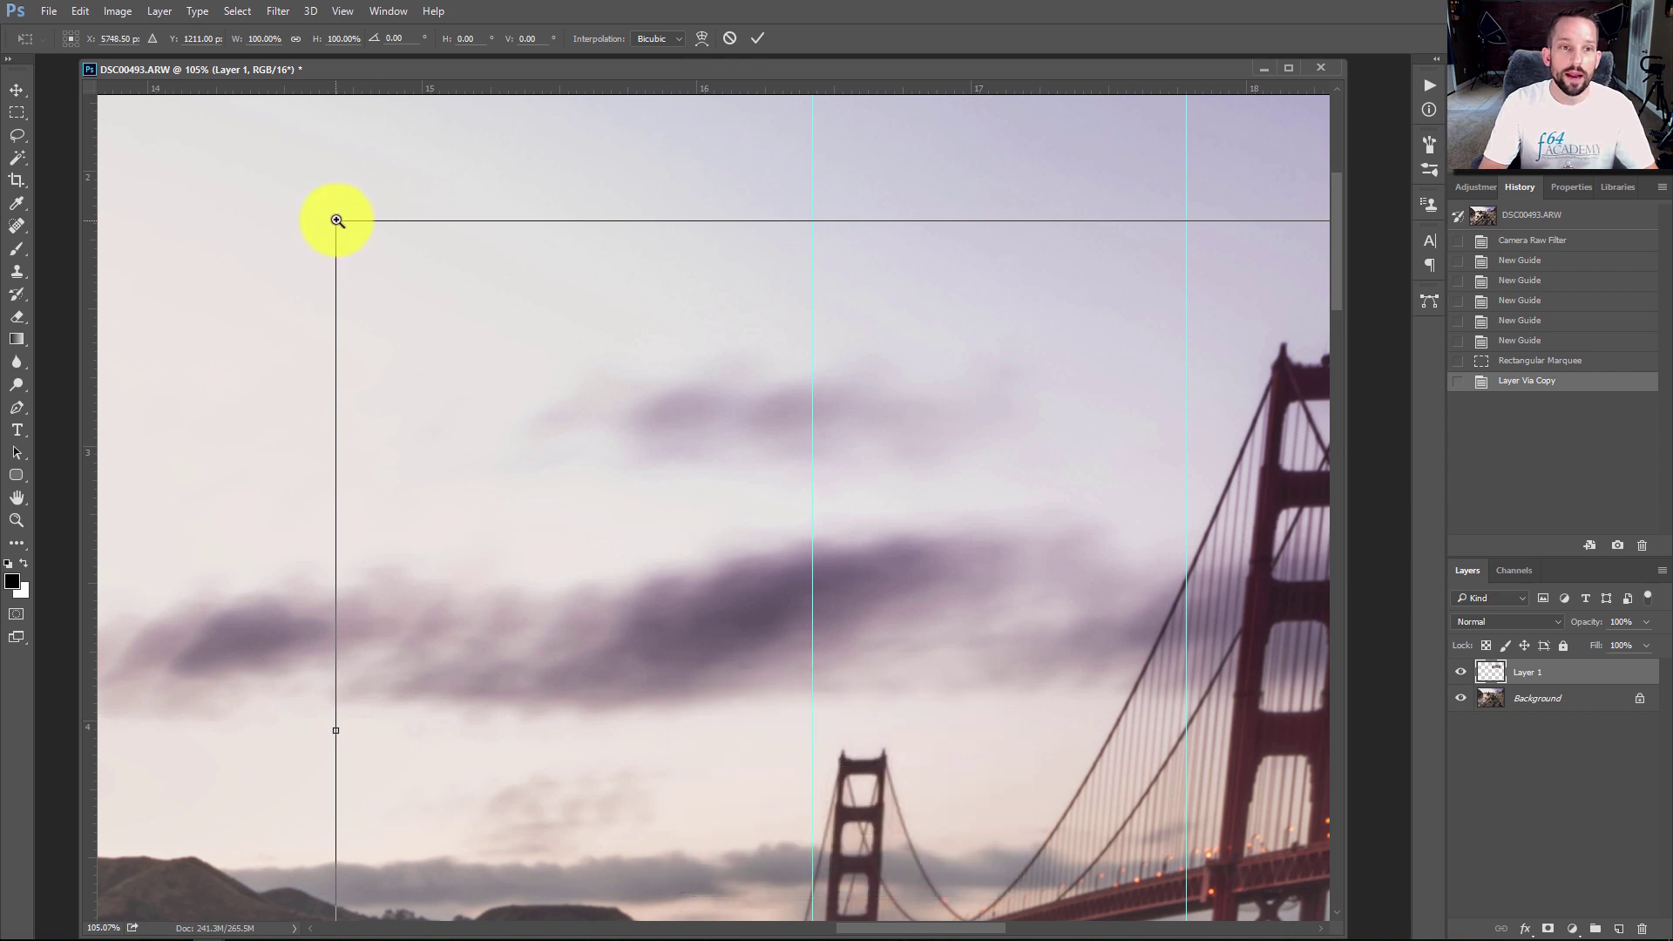
{"action": "right_click", "coordinate": [339, 222]}
{"action": "left_click", "coordinate": [394, 231]}
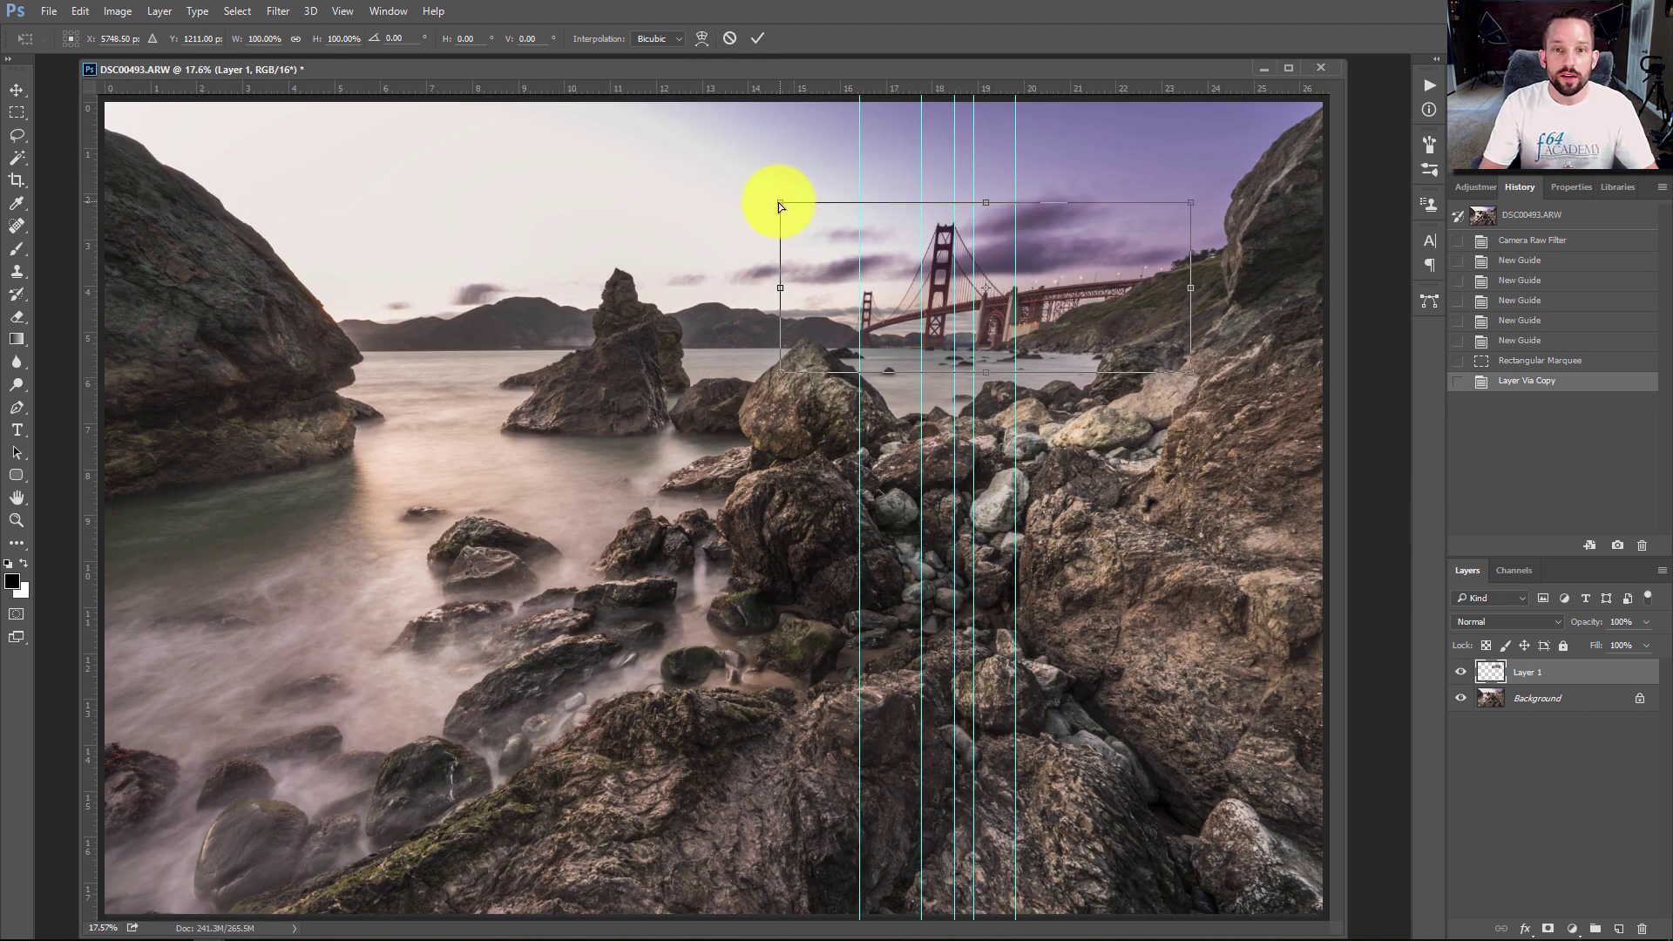
Skew the top corners of Layer 1, stretch it taller, nudge it down, and commit the transform
{"action": "left_click_drag", "start_coordinate": [778, 204], "coordinate": [752, 204]}
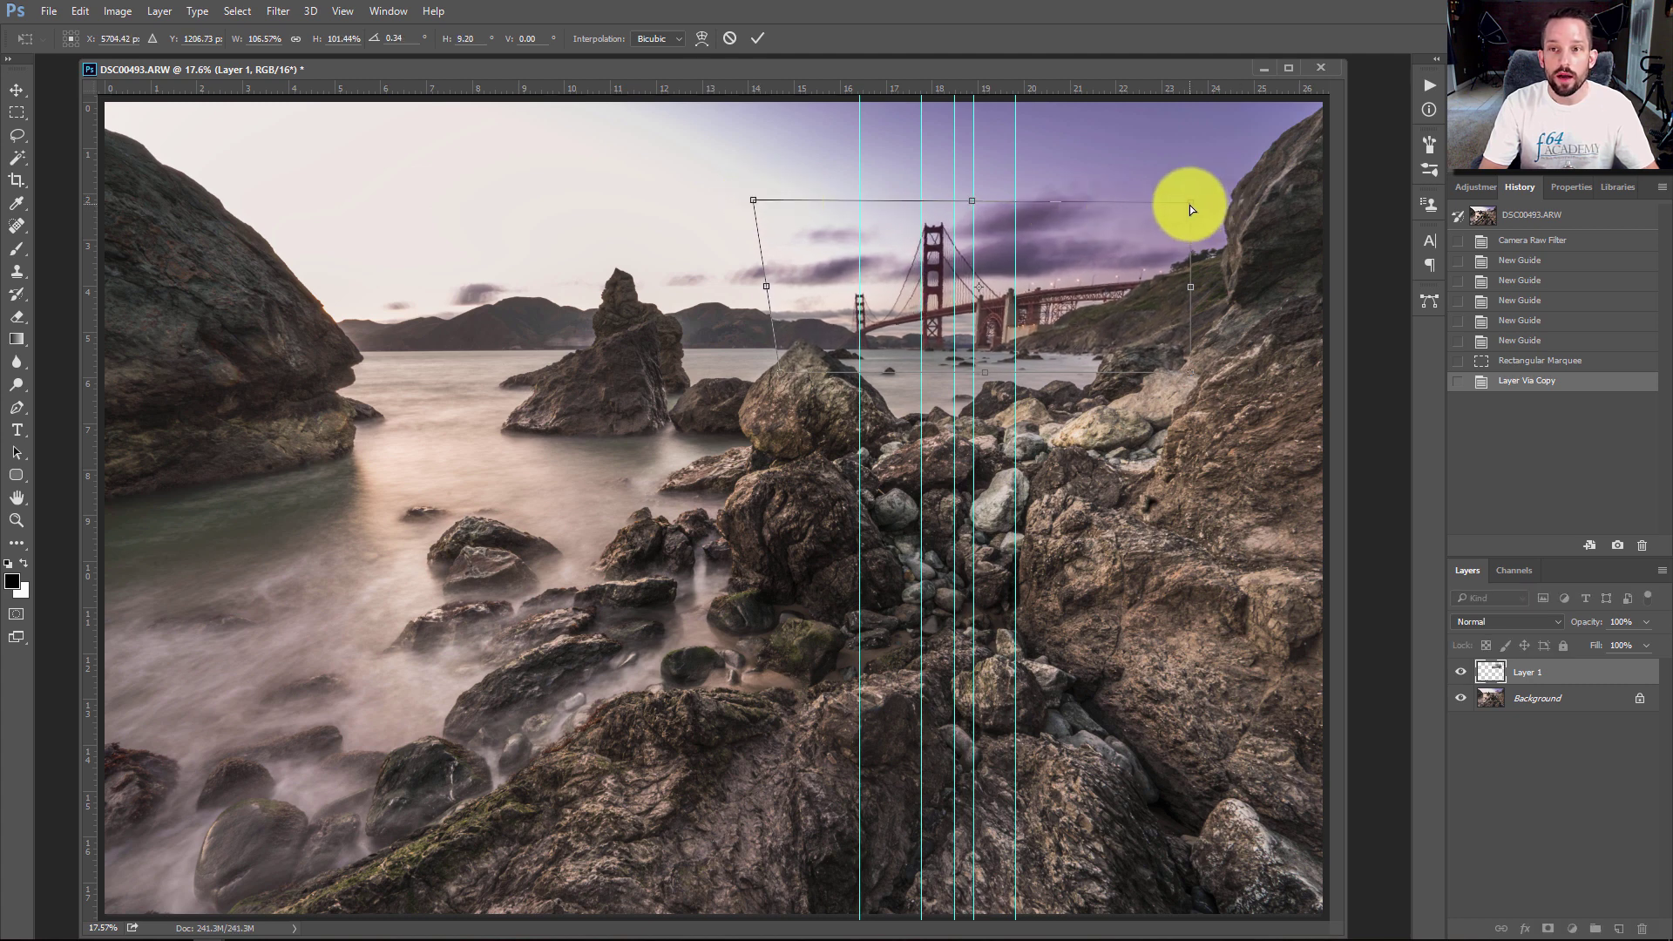
{"action": "left_click_drag", "start_coordinate": [1190, 206], "coordinate": [1170, 206]}
{"action": "left_click_drag", "start_coordinate": [962, 202], "coordinate": [962, 198]}
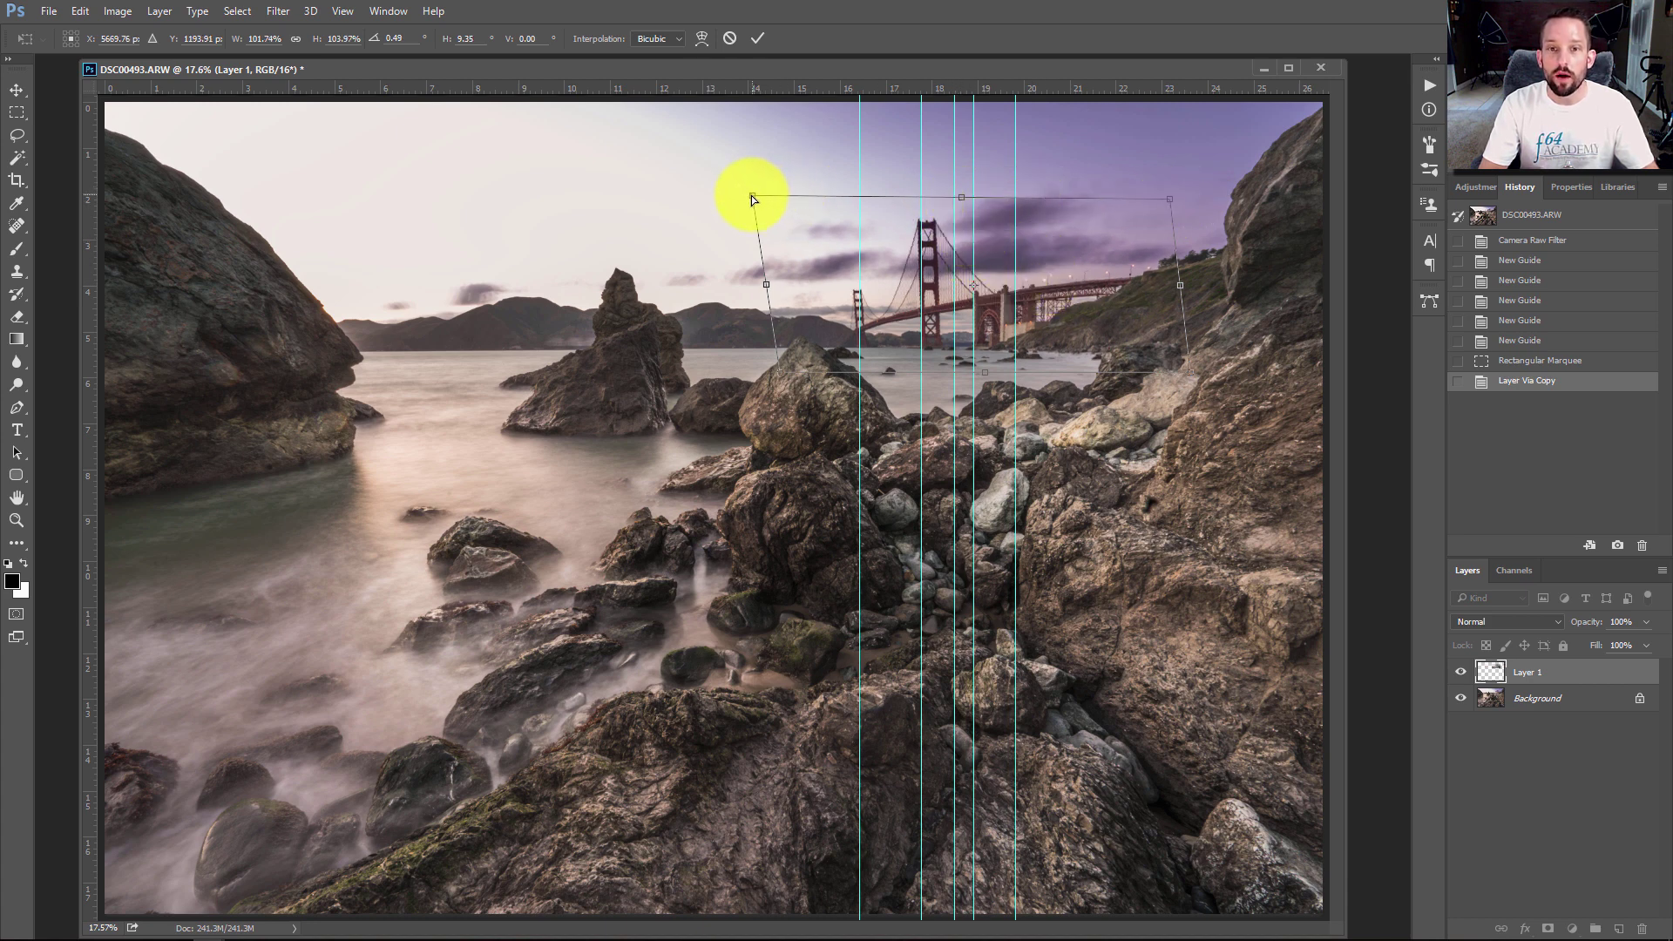
{"action": "left_click_drag", "start_coordinate": [755, 197], "coordinate": [771, 197]}
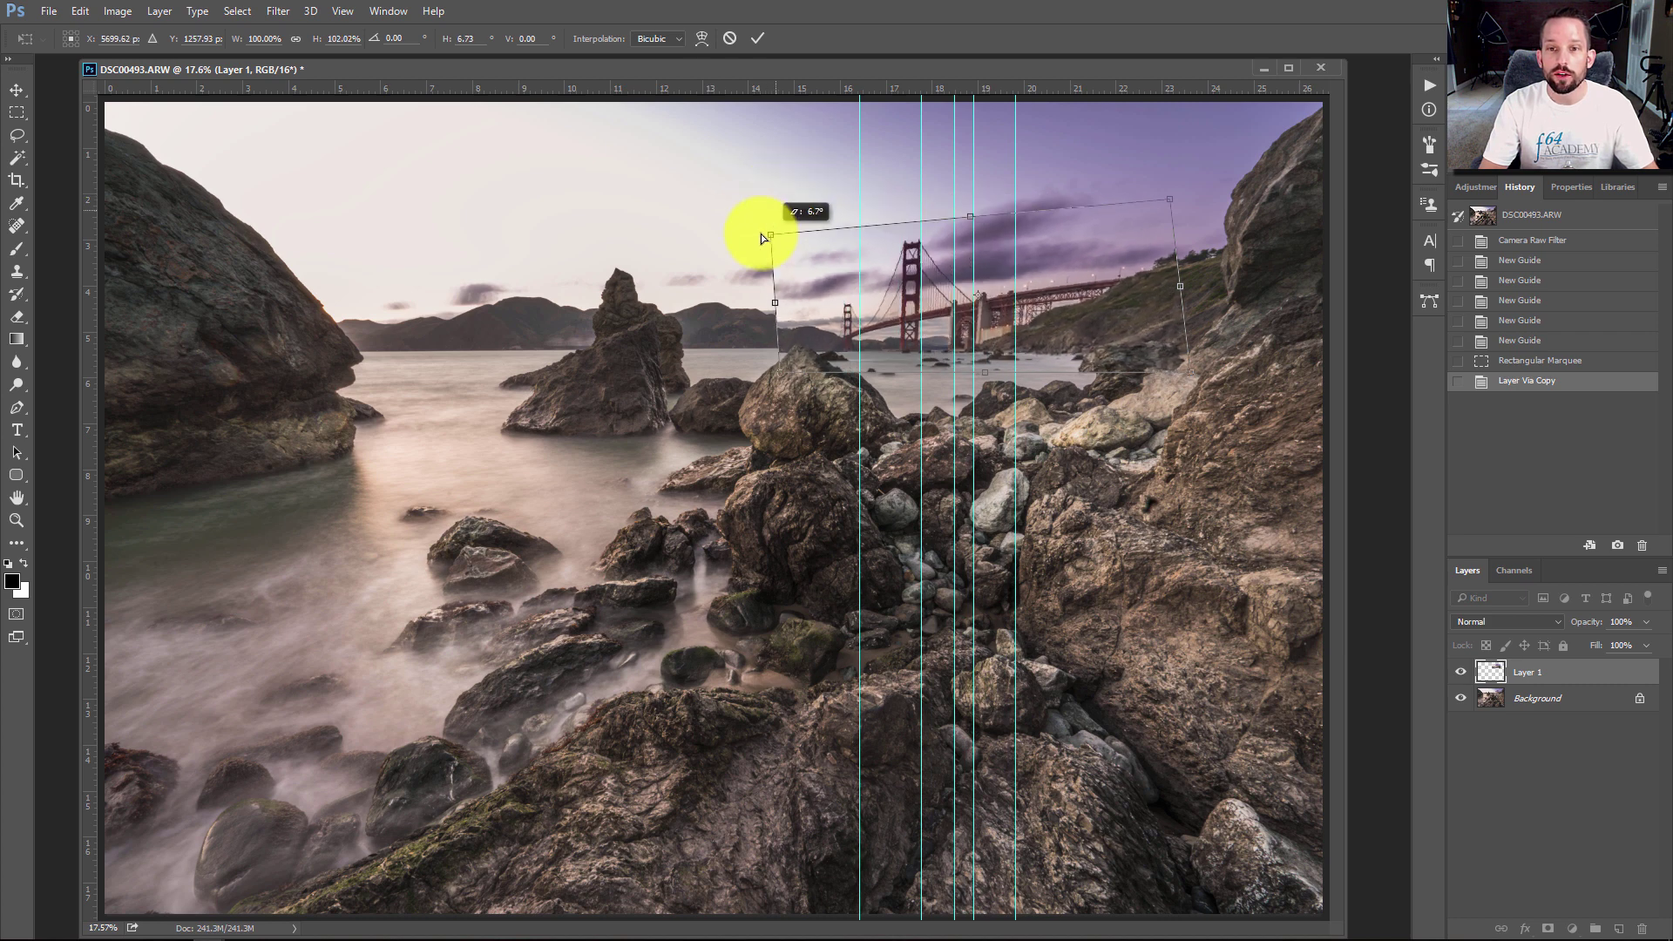
{"action": "left_click_drag", "start_coordinate": [761, 233], "coordinate": [761, 195]}
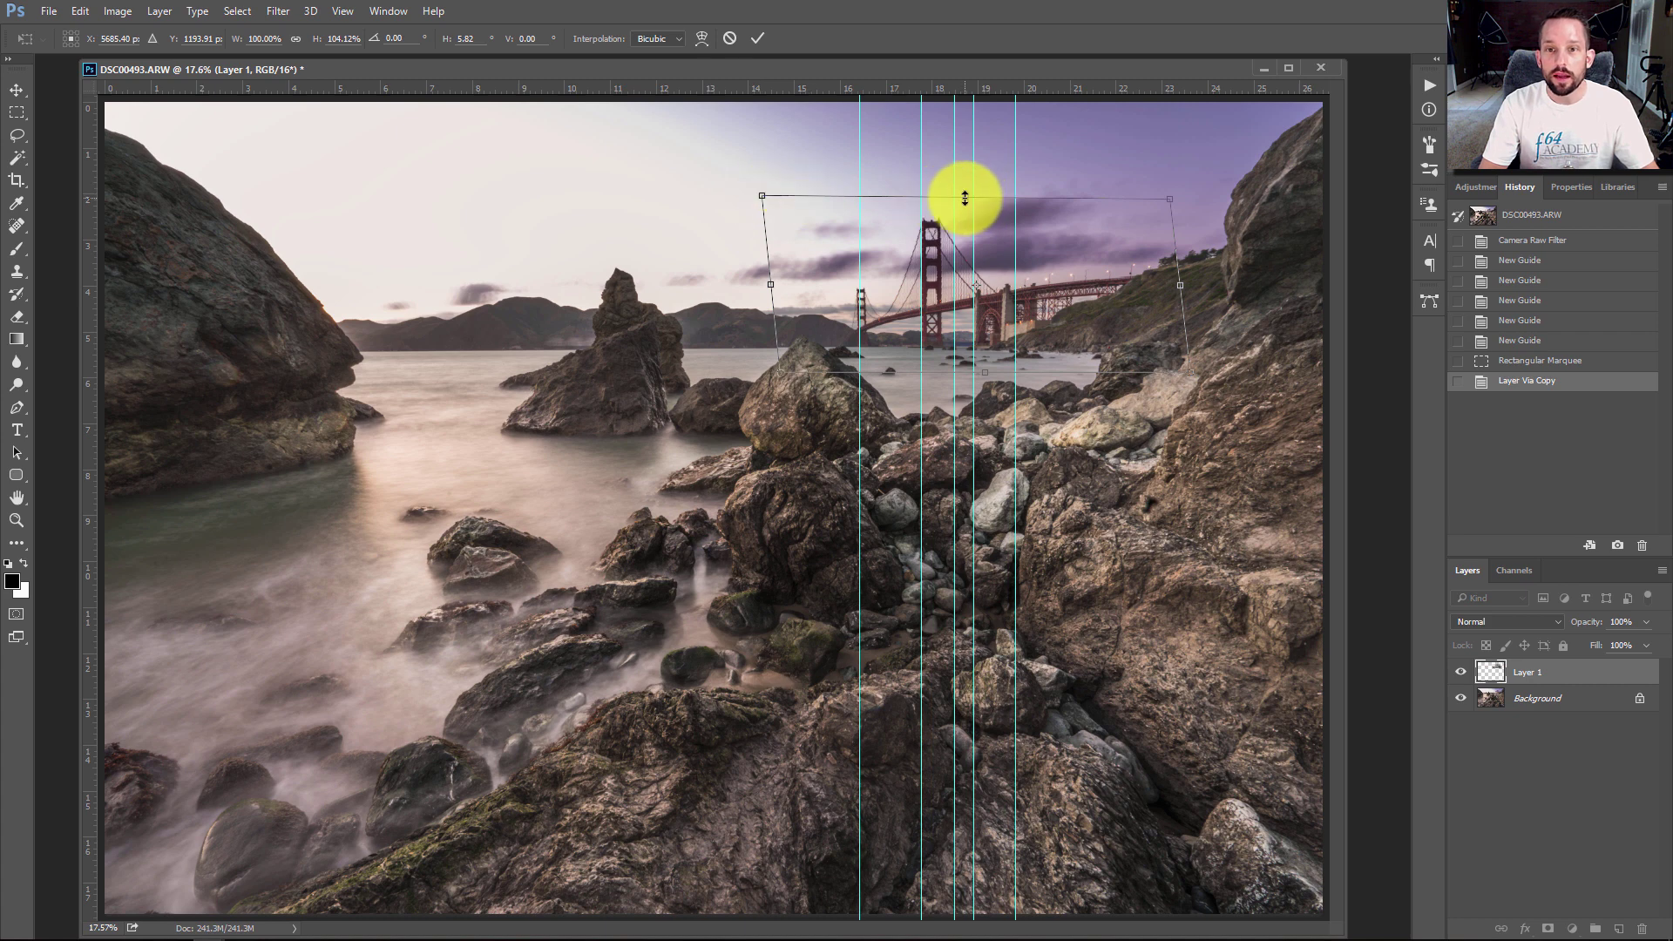
{"action": "left_click_drag", "start_coordinate": [964, 198], "coordinate": [962, 195]}
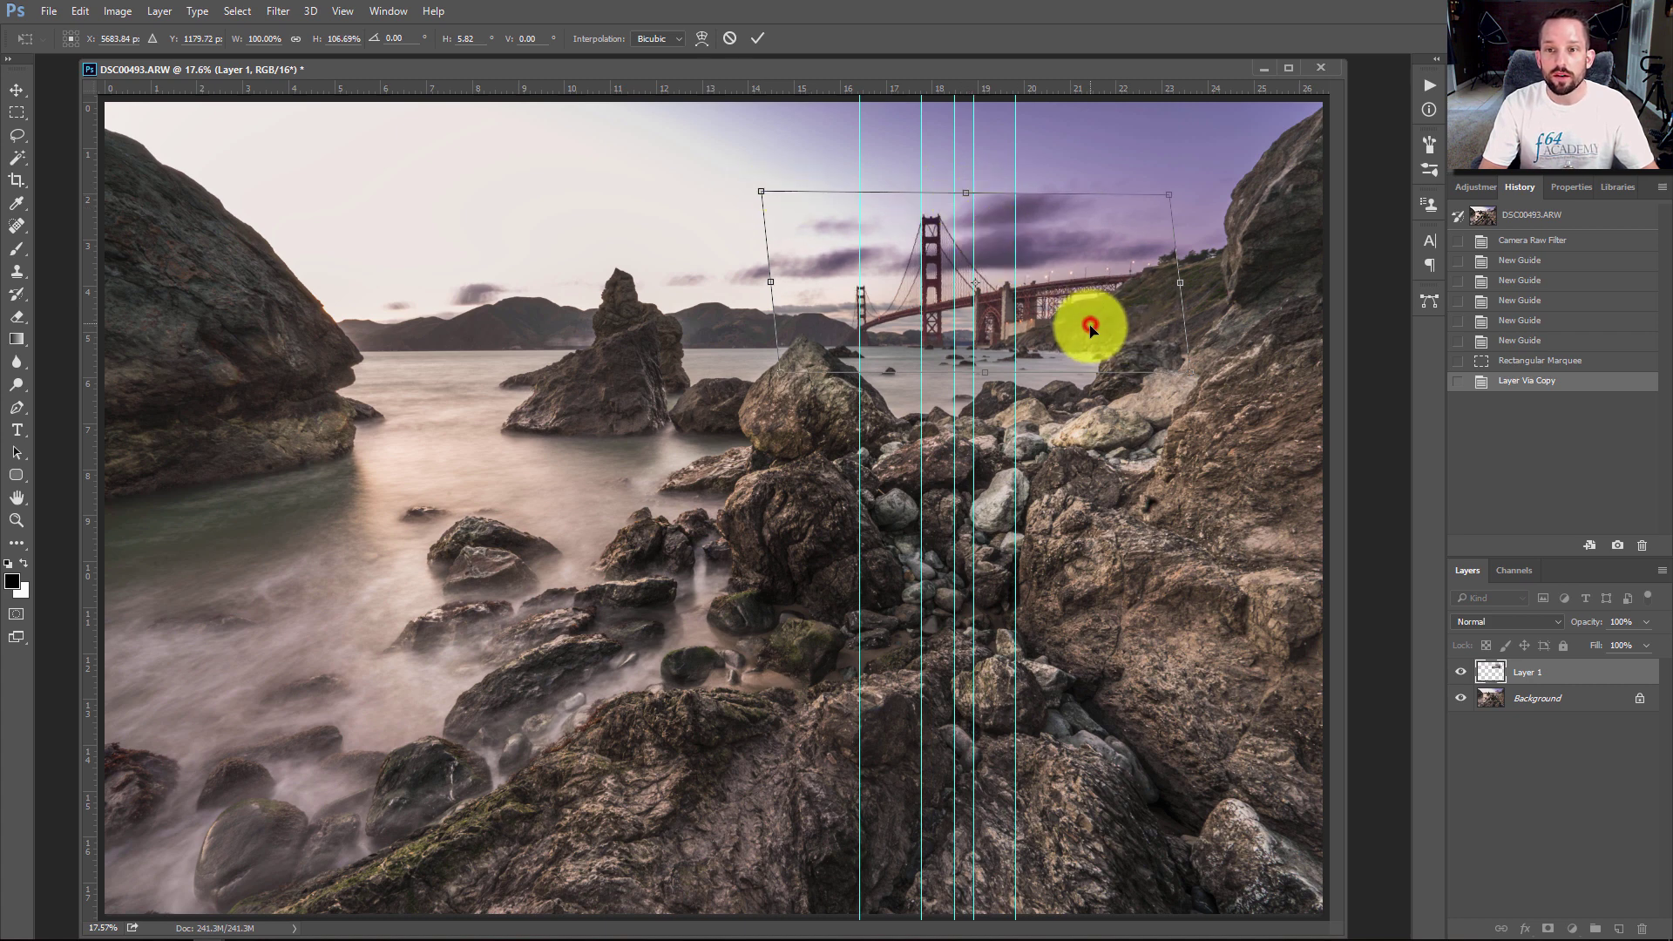
{"action": "left_click_drag", "start_coordinate": [1090, 328], "coordinate": [1097, 327]}
{"action": "key", "text": "Return"}
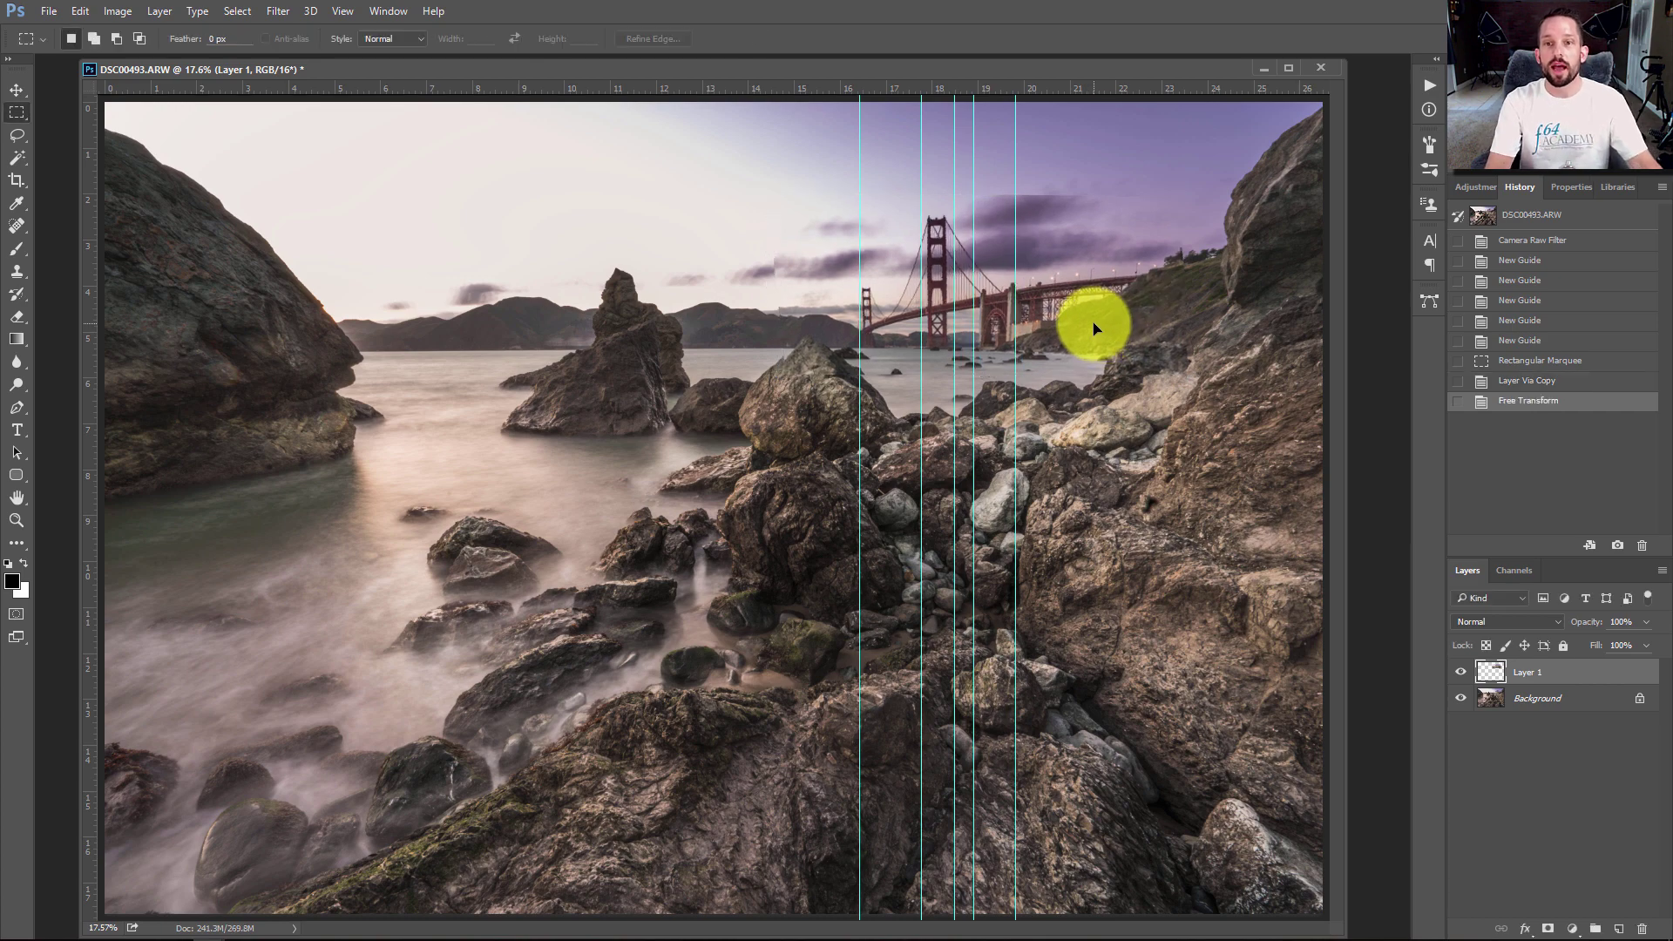
Add a guide along the near tower and skew Layer 1's left edge about -1.5° so it stands vertical
{"action": "left_click_drag", "start_coordinate": [944, 232], "coordinate": [1039, 307]}
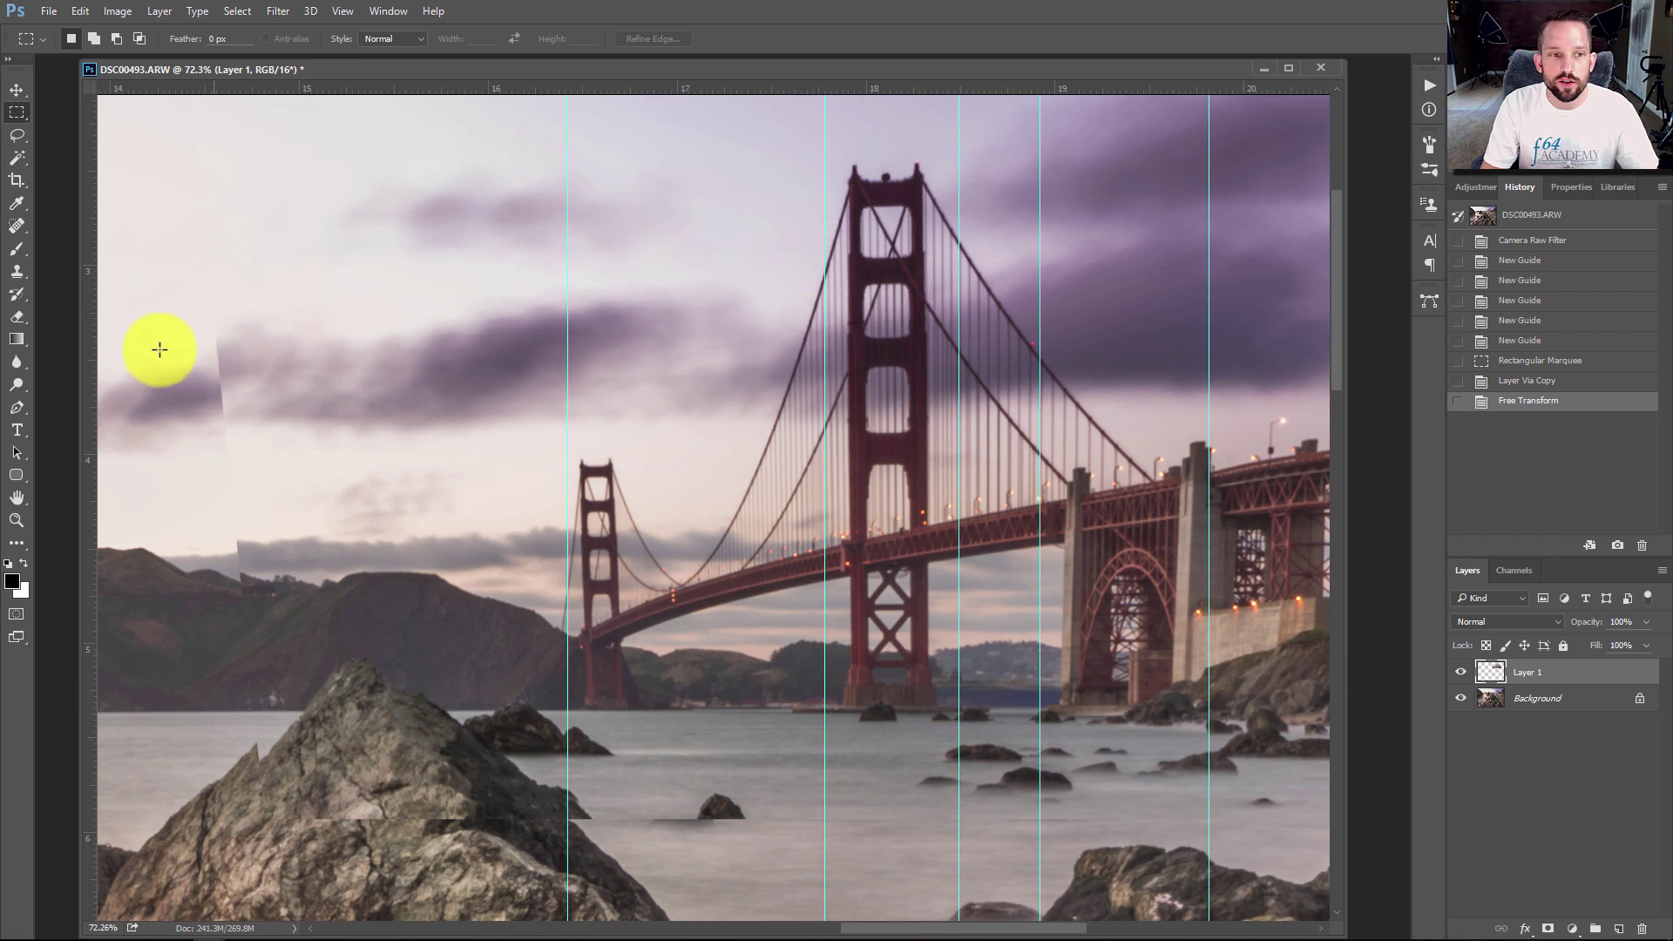
{"action": "left_click_drag", "start_coordinate": [150, 339], "coordinate": [859, 320]}
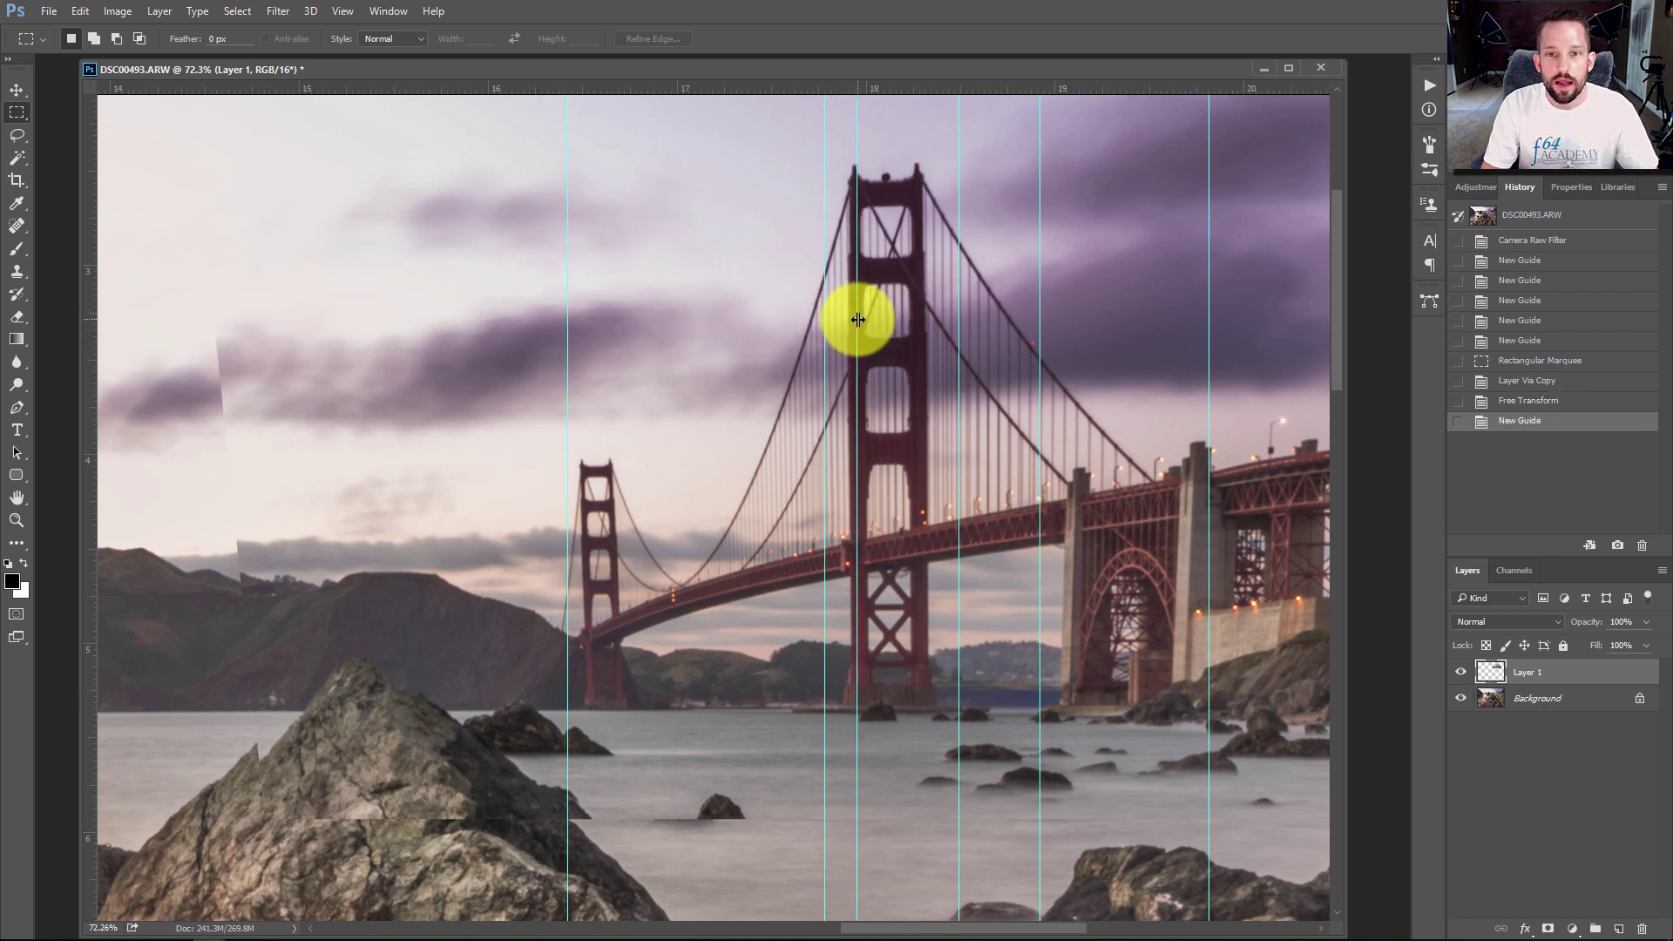
{"action": "key", "text": "ctrl+t"}
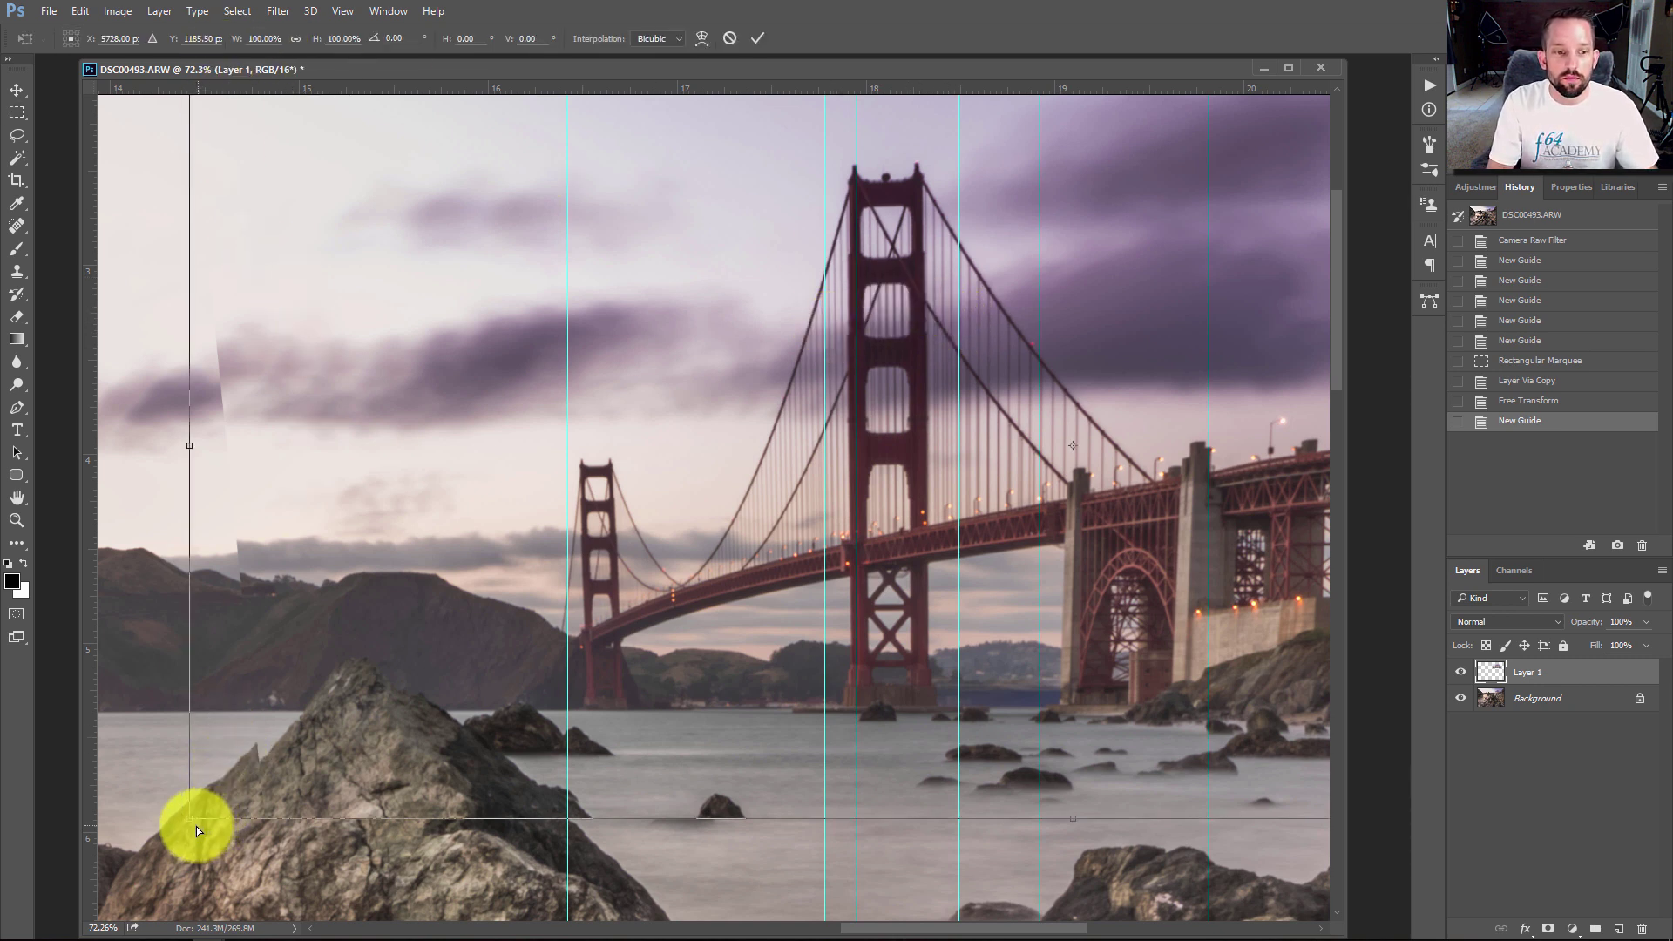
{"action": "left_click_drag", "start_coordinate": [190, 819], "coordinate": [186, 819]}
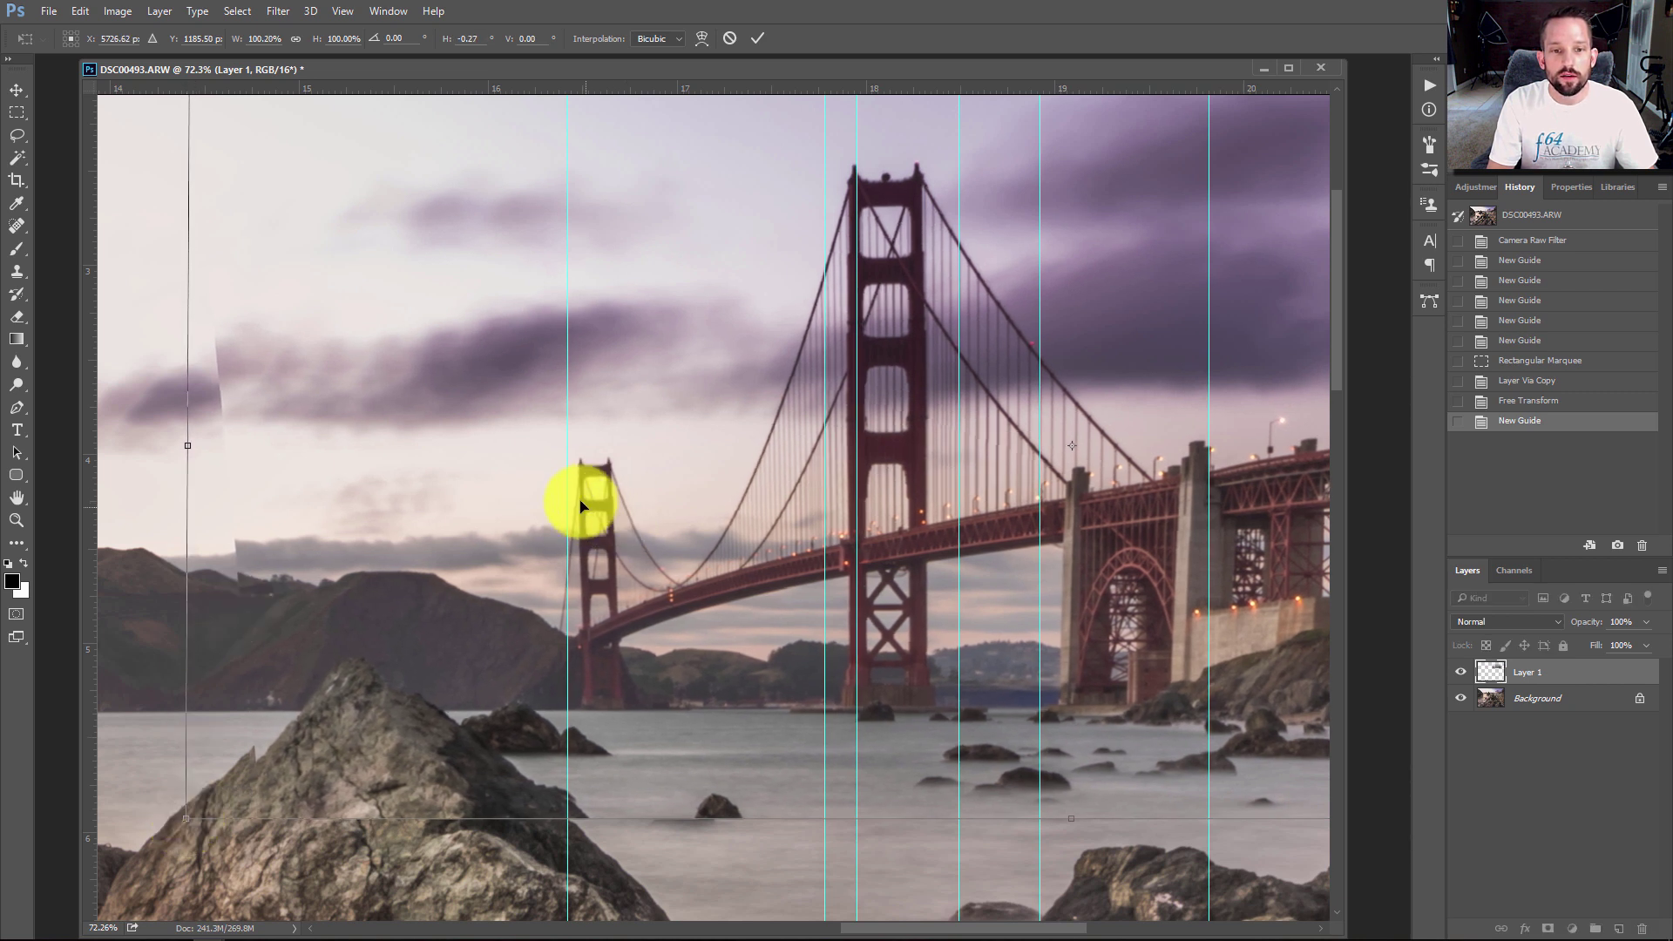
{"action": "scroll", "coordinate": [523, 405], "scroll_direction": "down", "scroll_amount": 1}
{"action": "scroll", "coordinate": [518, 409], "scroll_direction": "up", "scroll_amount": 3}
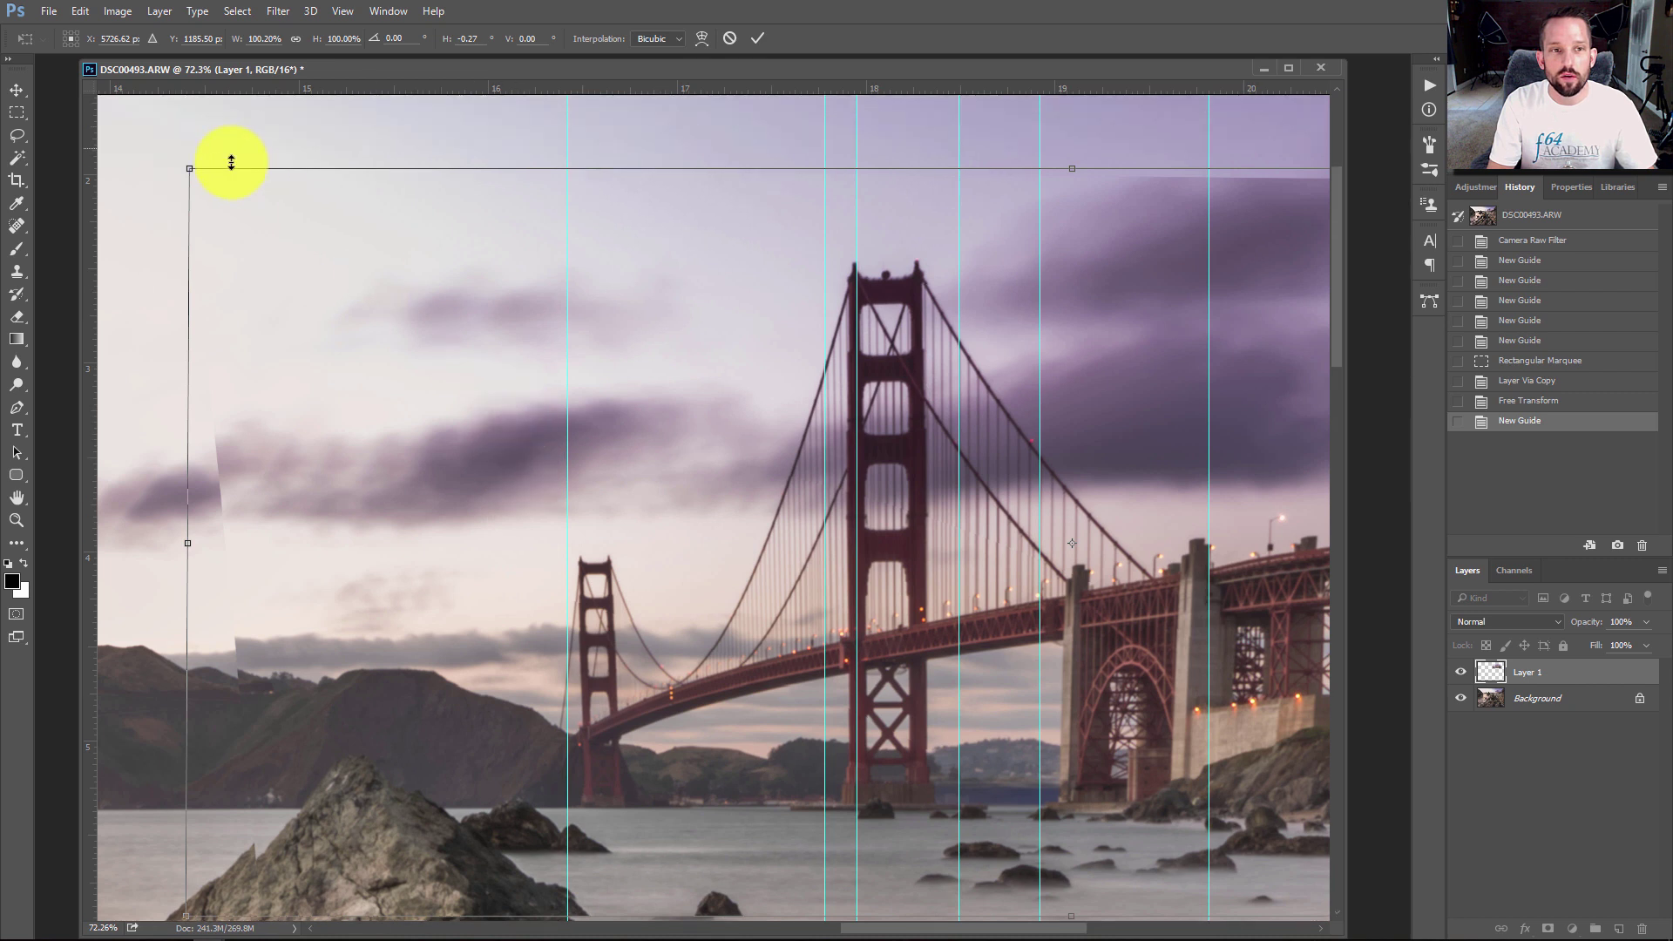
{"action": "left_click_drag", "start_coordinate": [190, 171], "coordinate": [206, 169]}
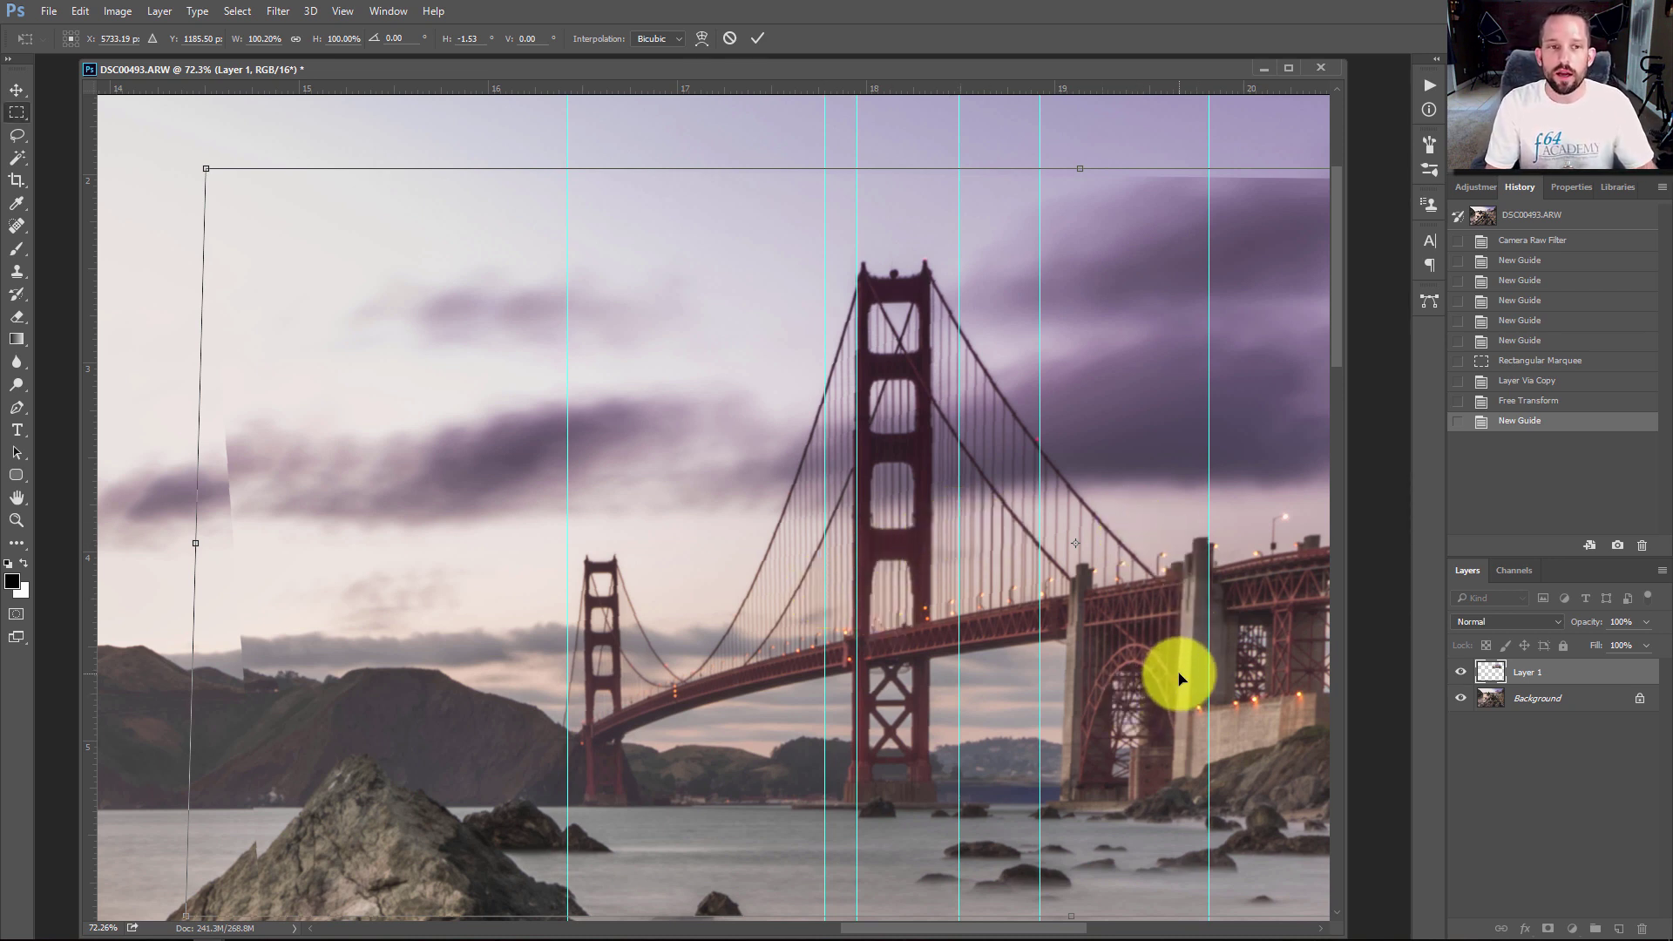
{"action": "key", "text": "Return"}
Fit the image on screen and hide the guides
{"action": "right_click", "coordinate": [807, 523]}
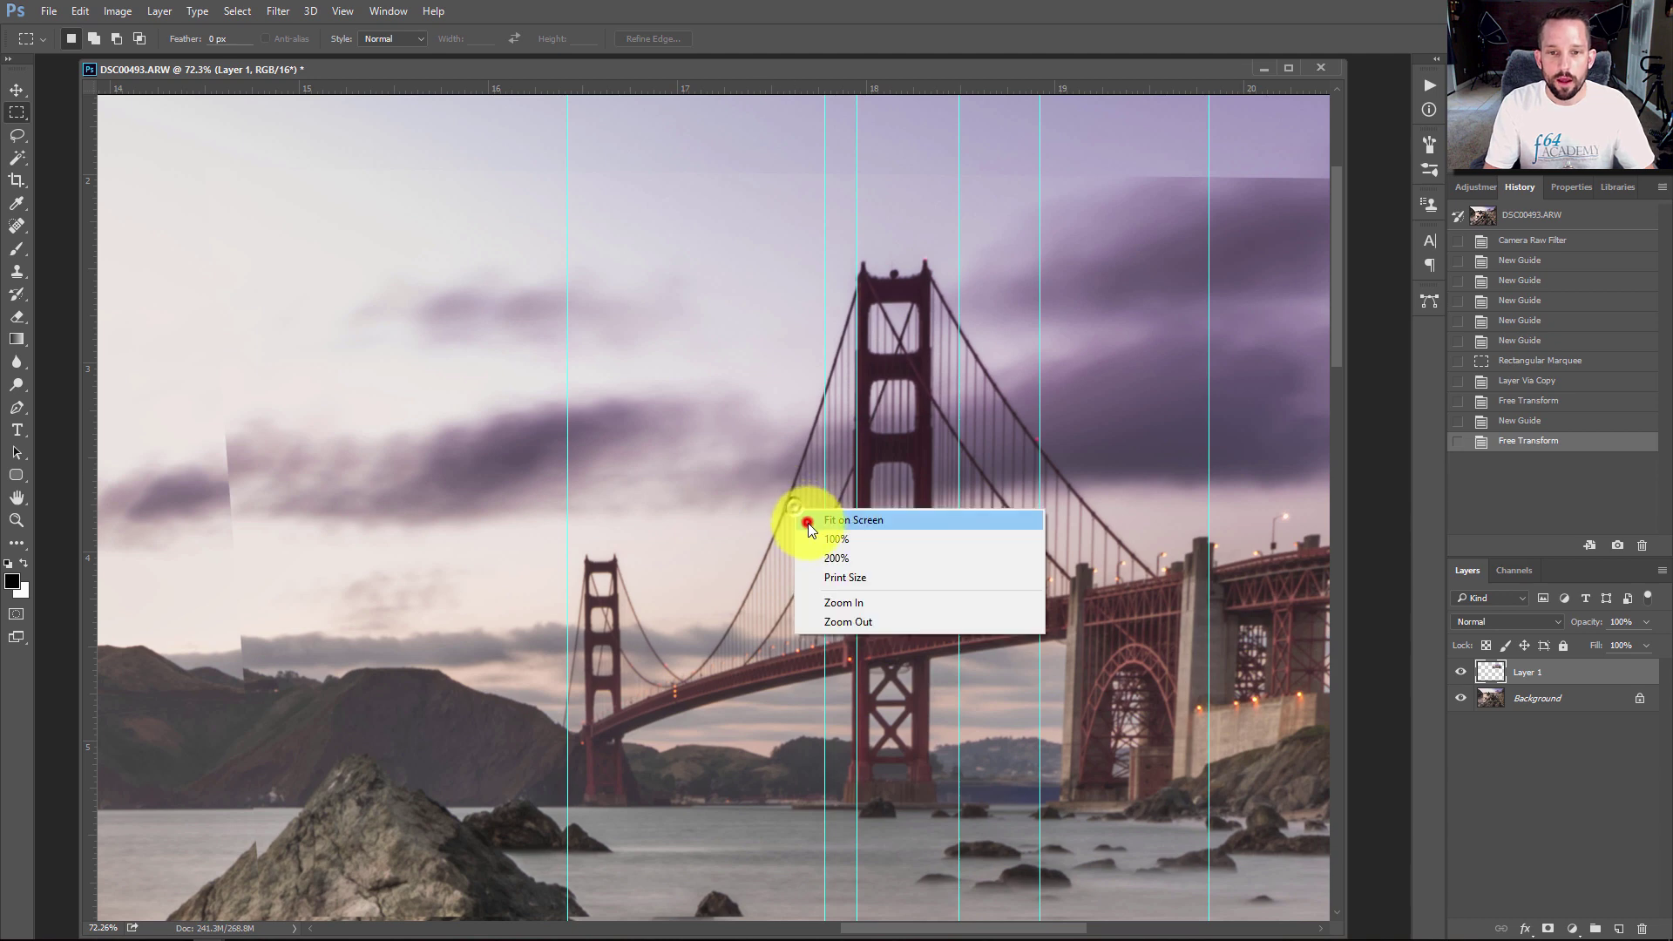
{"action": "left_click", "coordinate": [808, 520]}
{"action": "key", "text": "ctrl+h"}
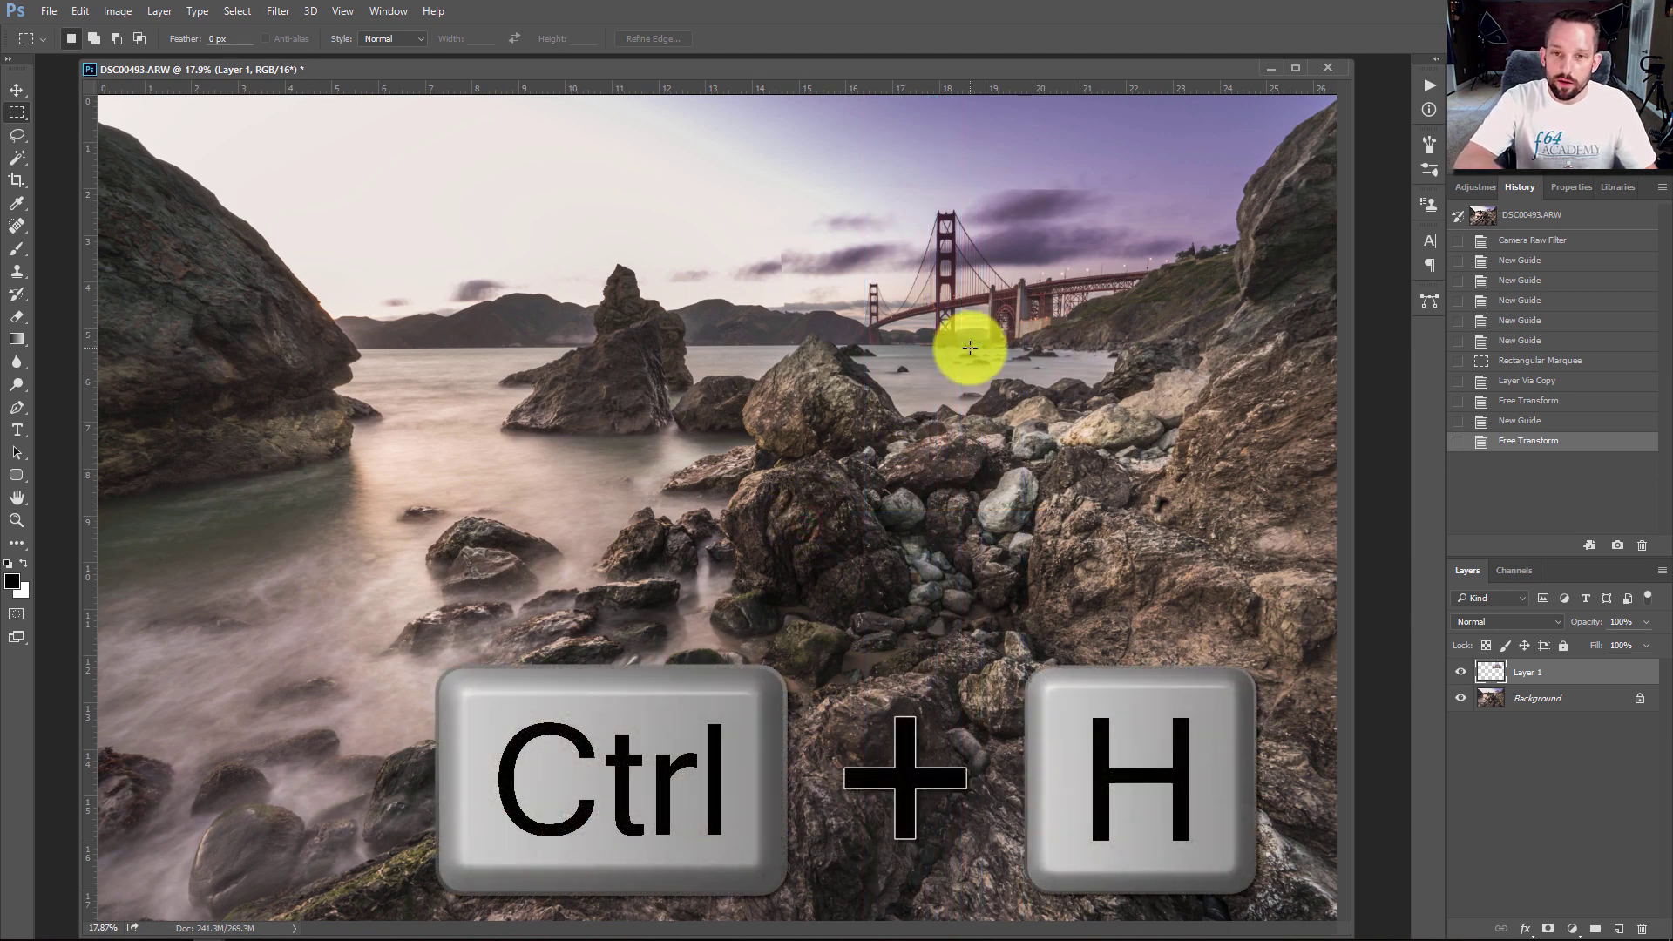
Toggle Layer 1 on and off to compare, then zoom into the sky near the bridge
{"action": "left_click", "coordinate": [1461, 674]}
{"action": "left_click", "coordinate": [1461, 674]}
{"action": "left_click", "coordinate": [1460, 674]}
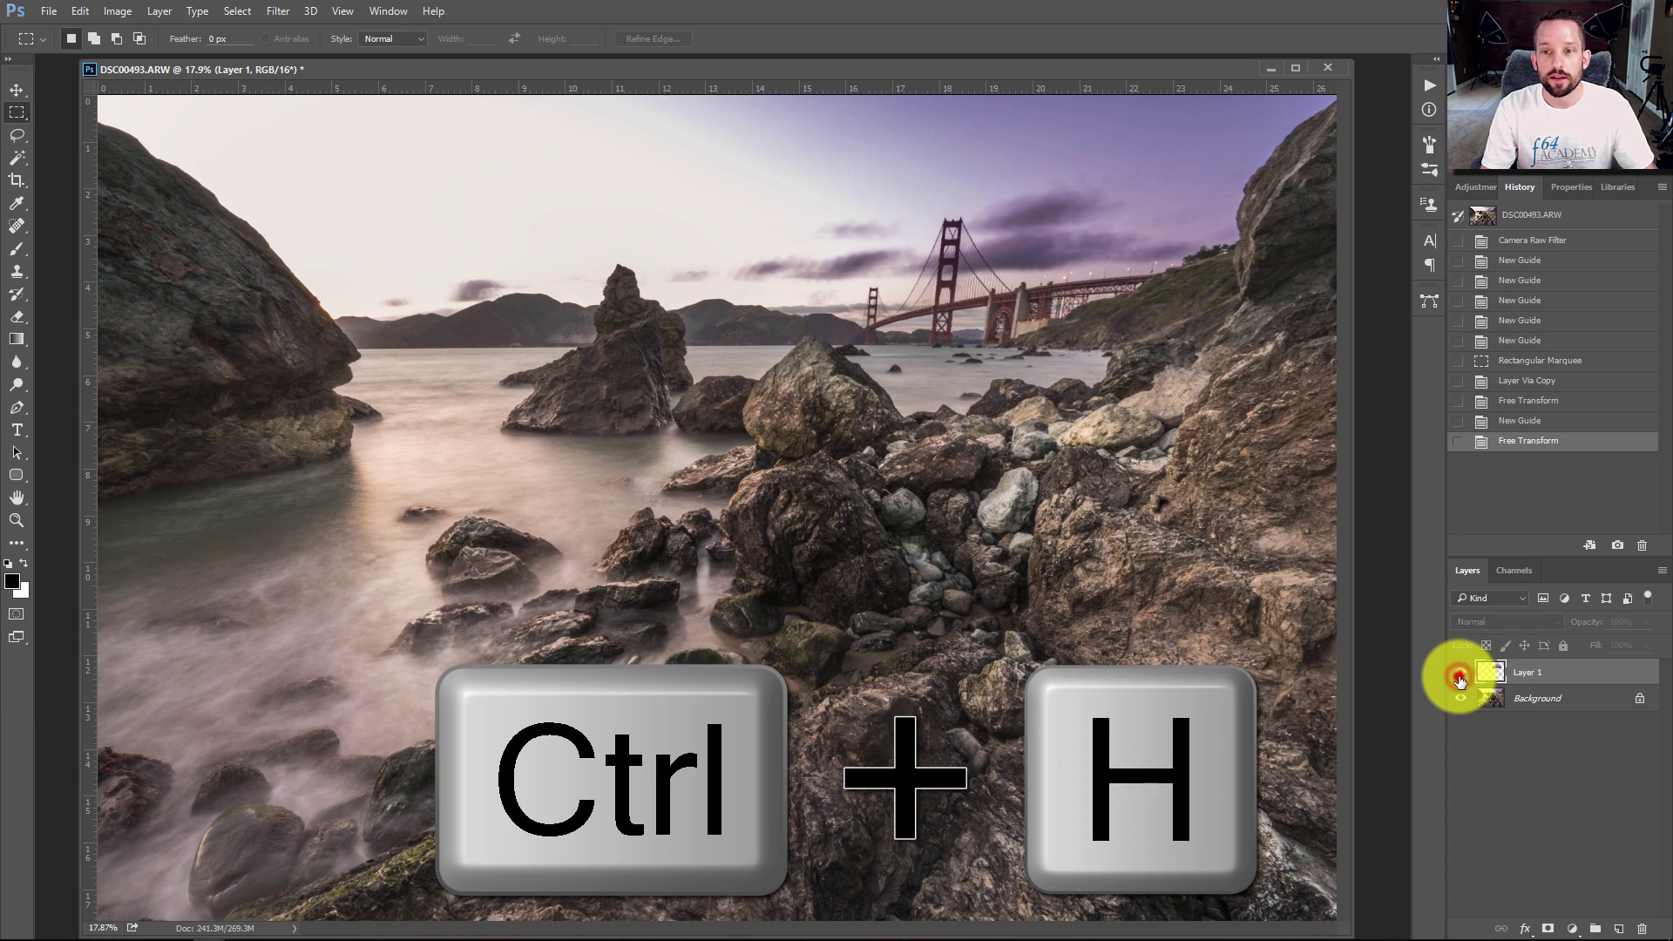
{"action": "left_click", "coordinate": [1460, 673]}
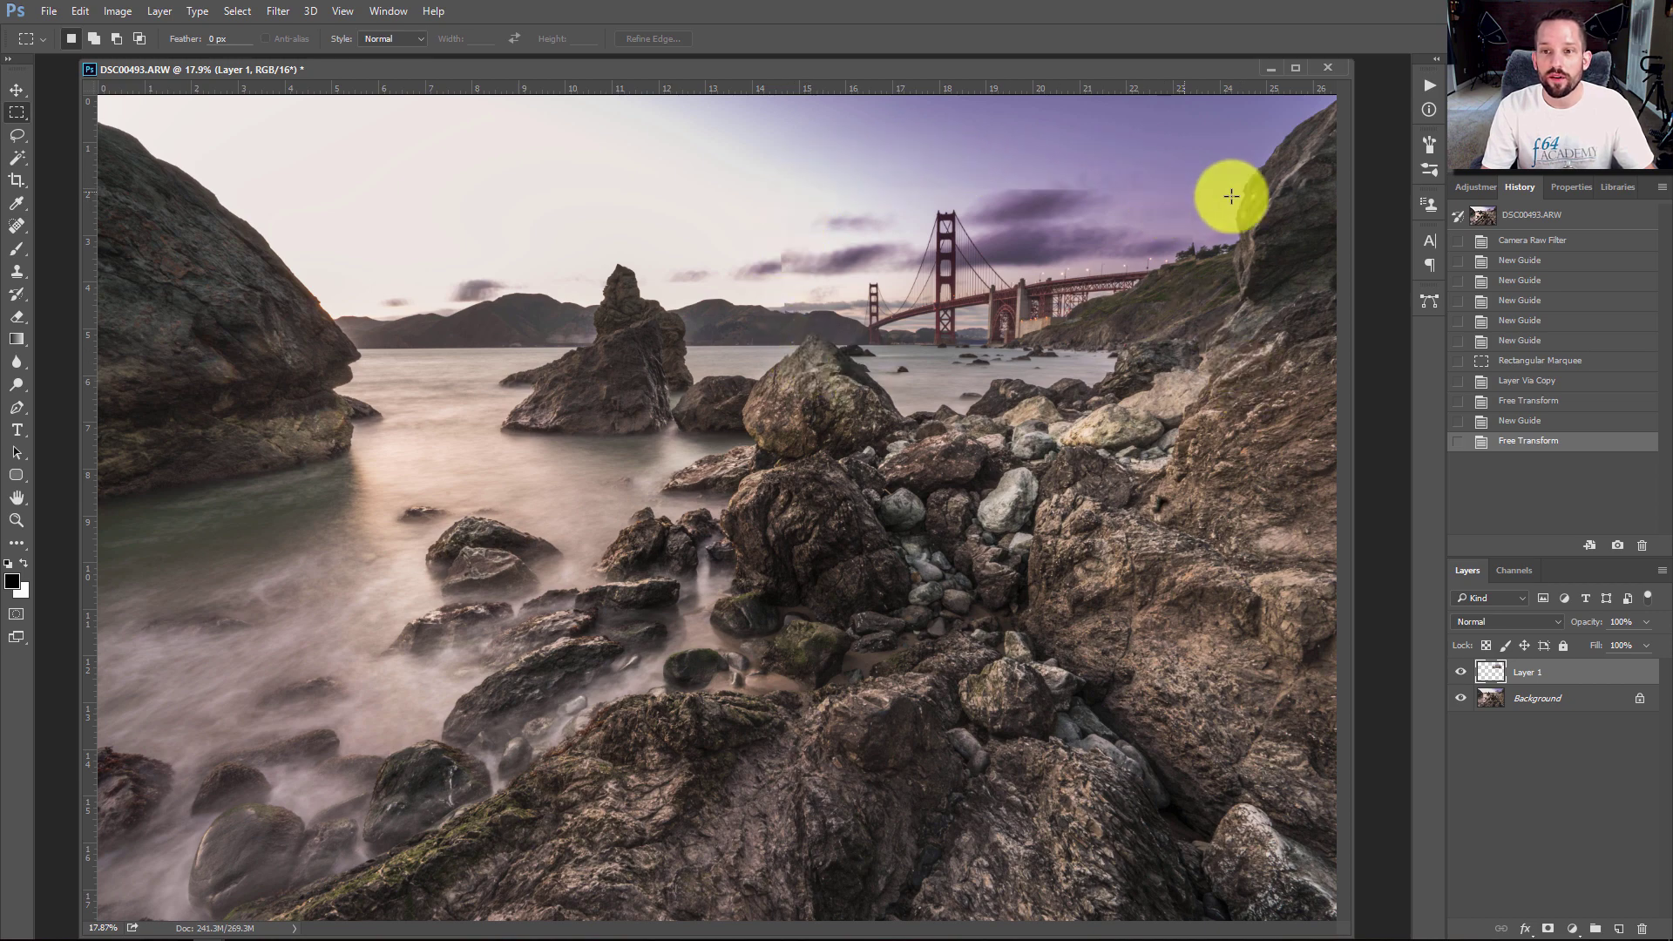
{"action": "key", "text": "ctrl+space"}
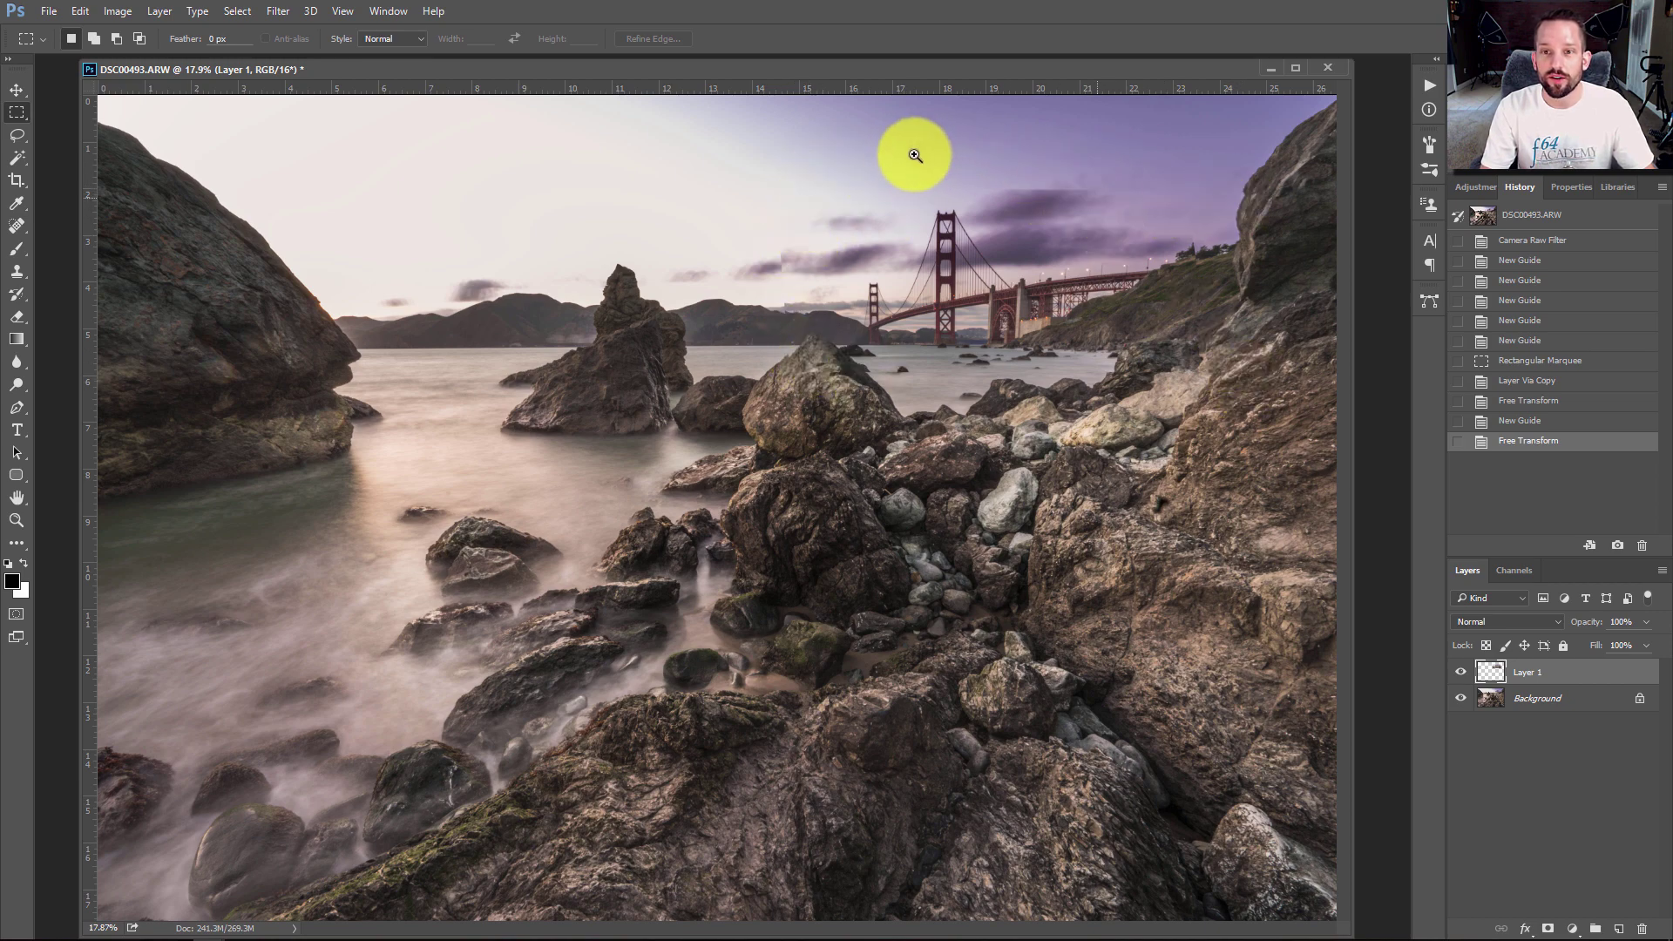
{"action": "left_click", "coordinate": [803, 184]}
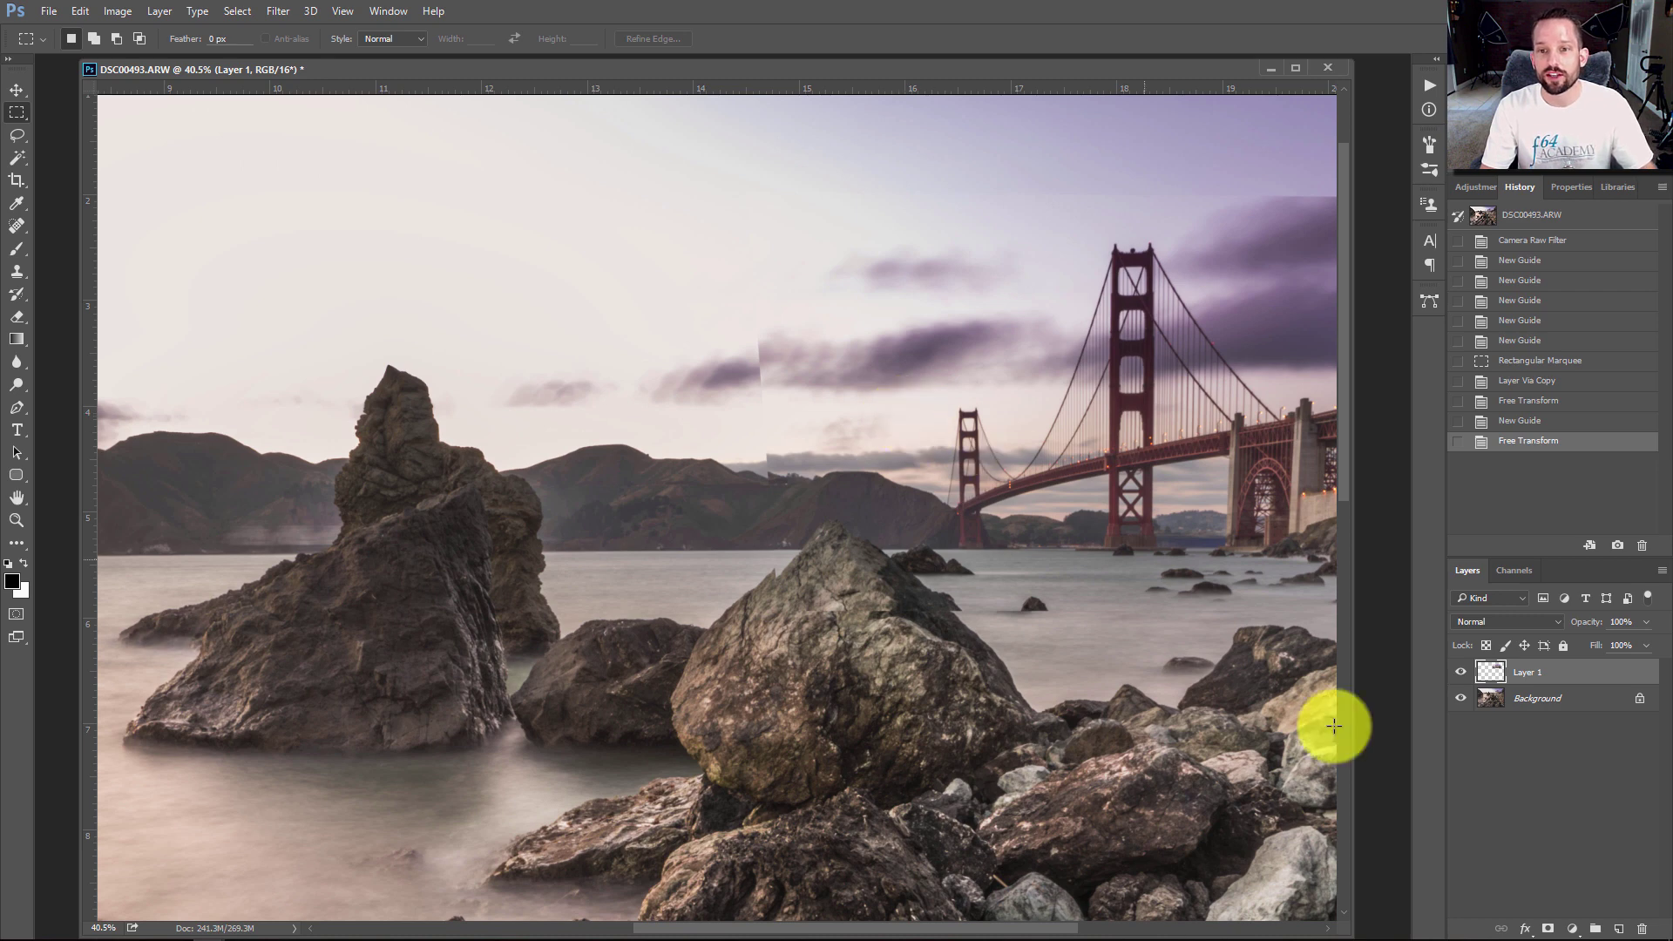
Add a layer mask to Layer 1 and brush black over the sky seam and rock top
{"action": "left_click", "coordinate": [1547, 930]}
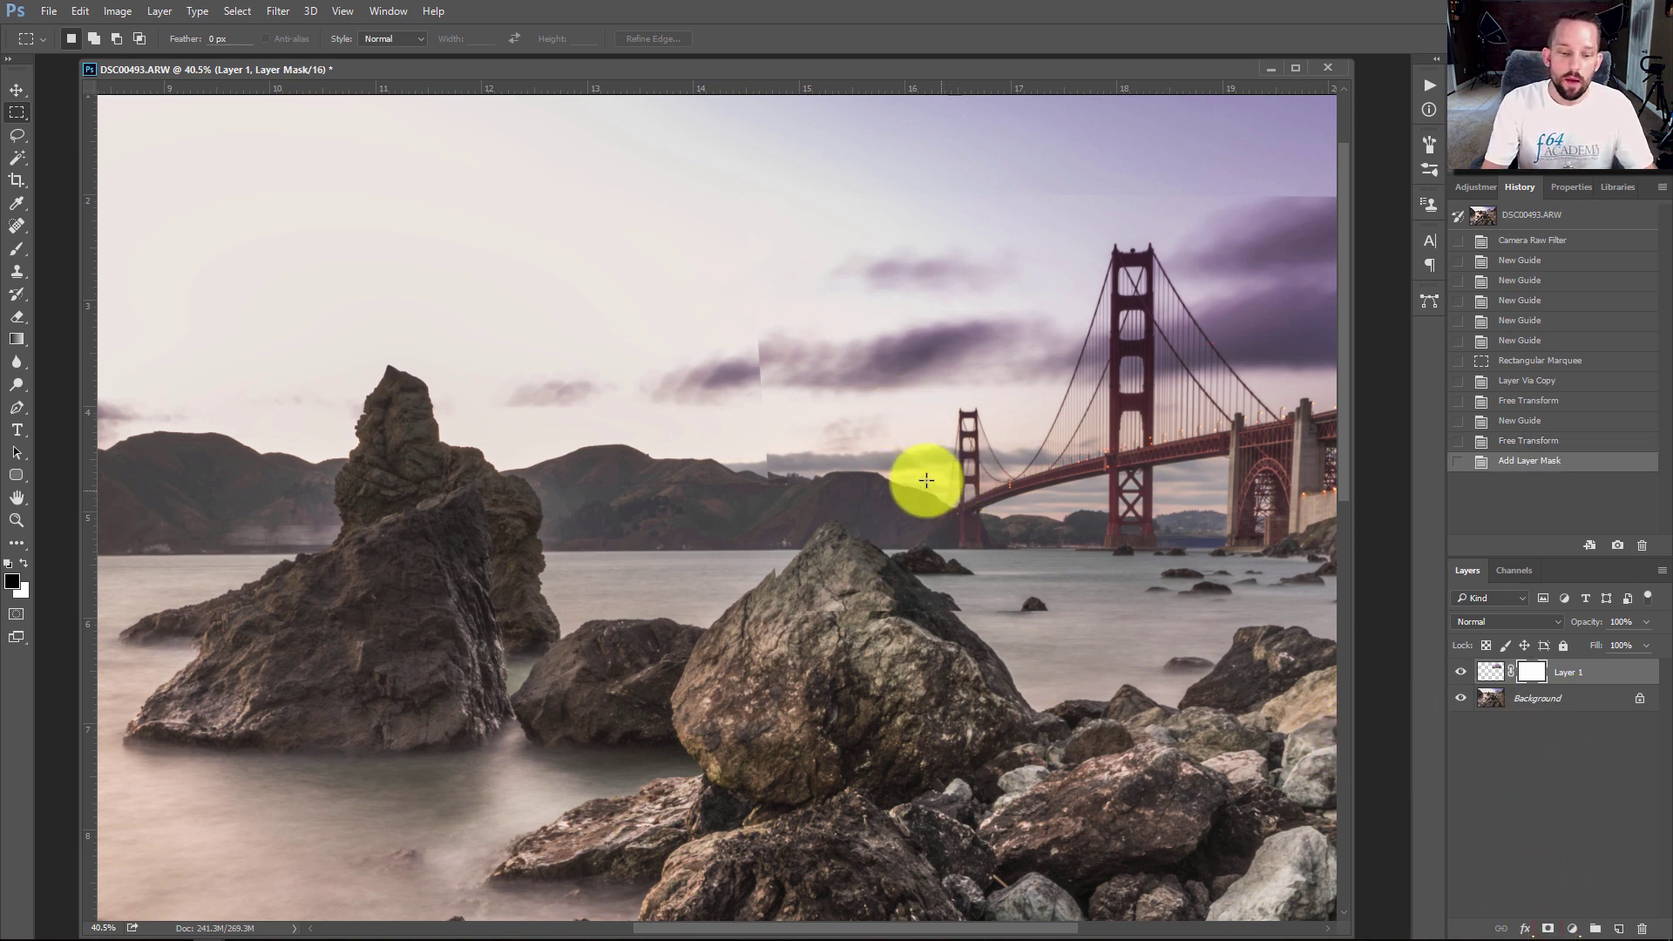
{"action": "key", "text": "b"}
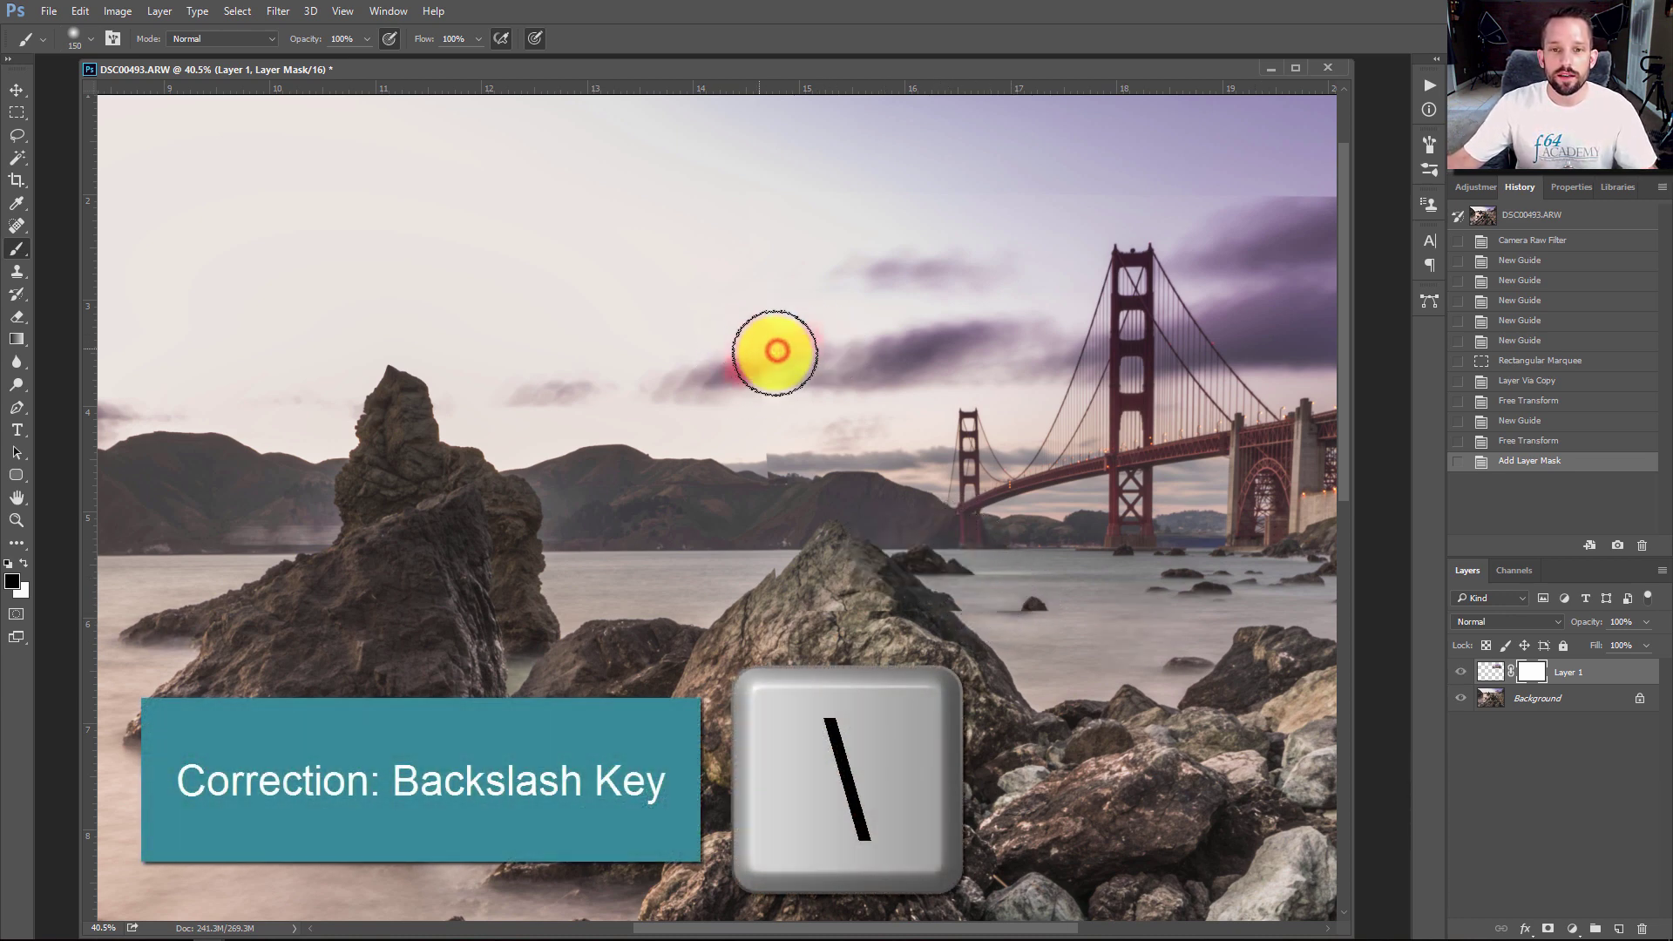
{"action": "mouse_move", "coordinate": [750, 356]}
{"action": "left_mouse_down"}
{"action": "mouse_move", "coordinate": [784, 466]}
{"action": "mouse_move", "coordinate": [760, 492]}
{"action": "mouse_move", "coordinate": [783, 462]}
{"action": "mouse_move", "coordinate": [782, 351]}
{"action": "mouse_move", "coordinate": [716, 177]}
{"action": "mouse_move", "coordinate": [769, 201]}
{"action": "mouse_move", "coordinate": [754, 335]}
{"action": "mouse_move", "coordinate": [768, 185]}
{"action": "mouse_move", "coordinate": [758, 193]}
{"action": "mouse_move", "coordinate": [877, 209]}
{"action": "mouse_move", "coordinate": [928, 184]}
{"action": "mouse_move", "coordinate": [989, 186]}
{"action": "left_mouse_up"}
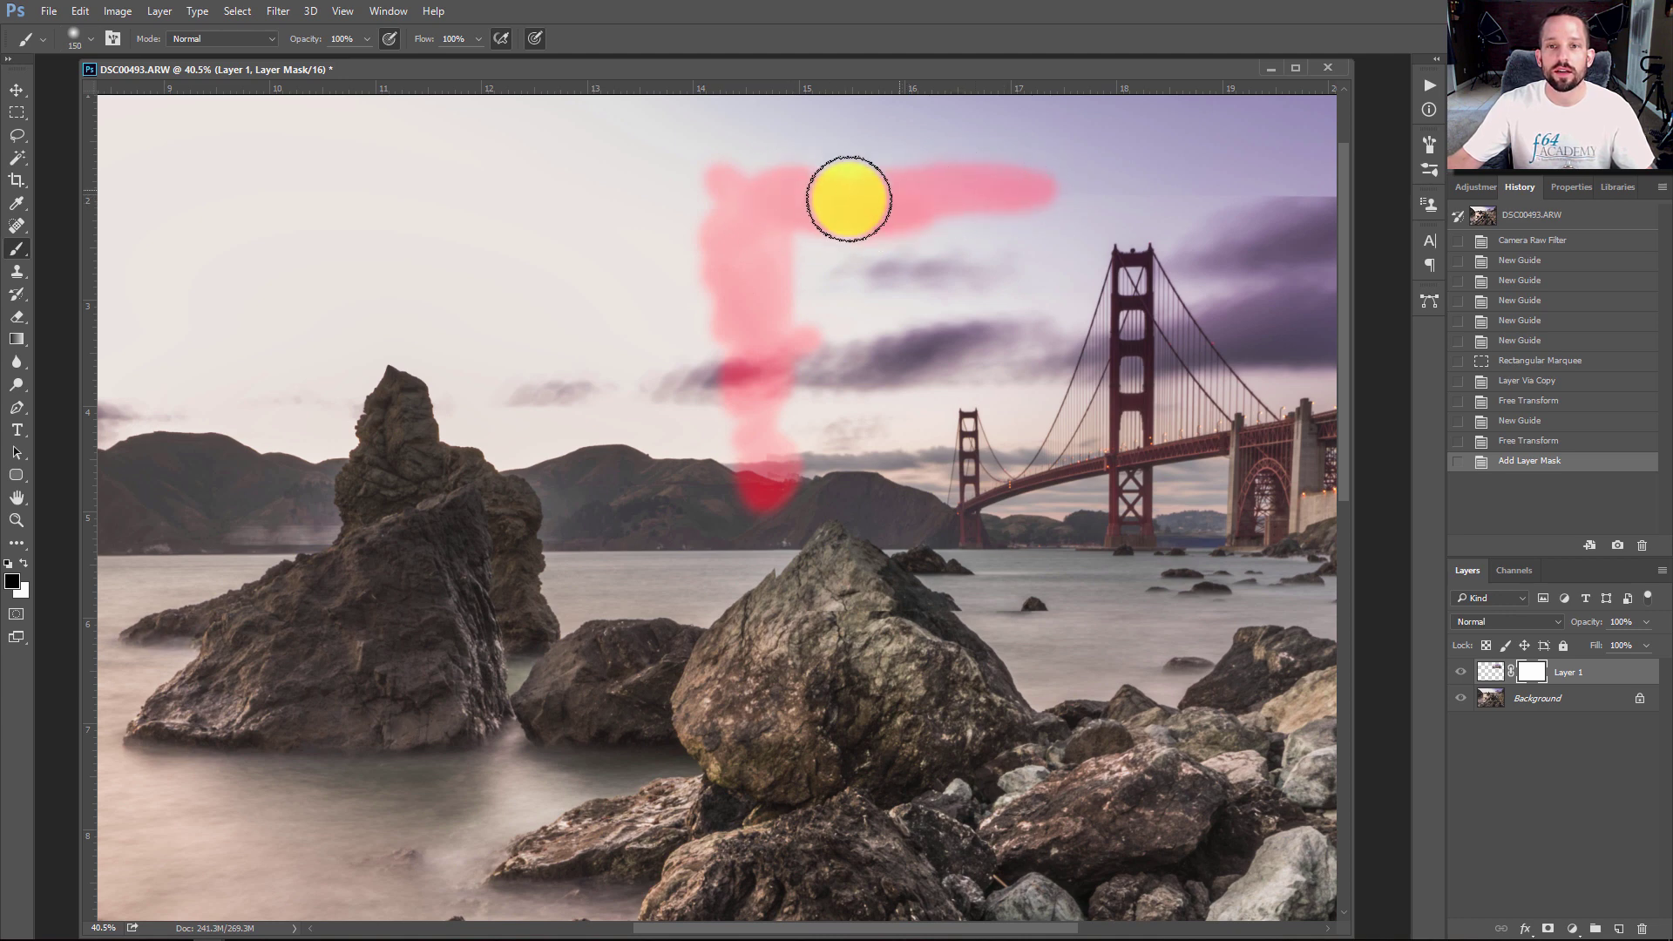
{"action": "left_click_drag", "start_coordinate": [895, 183], "coordinate": [1090, 171]}
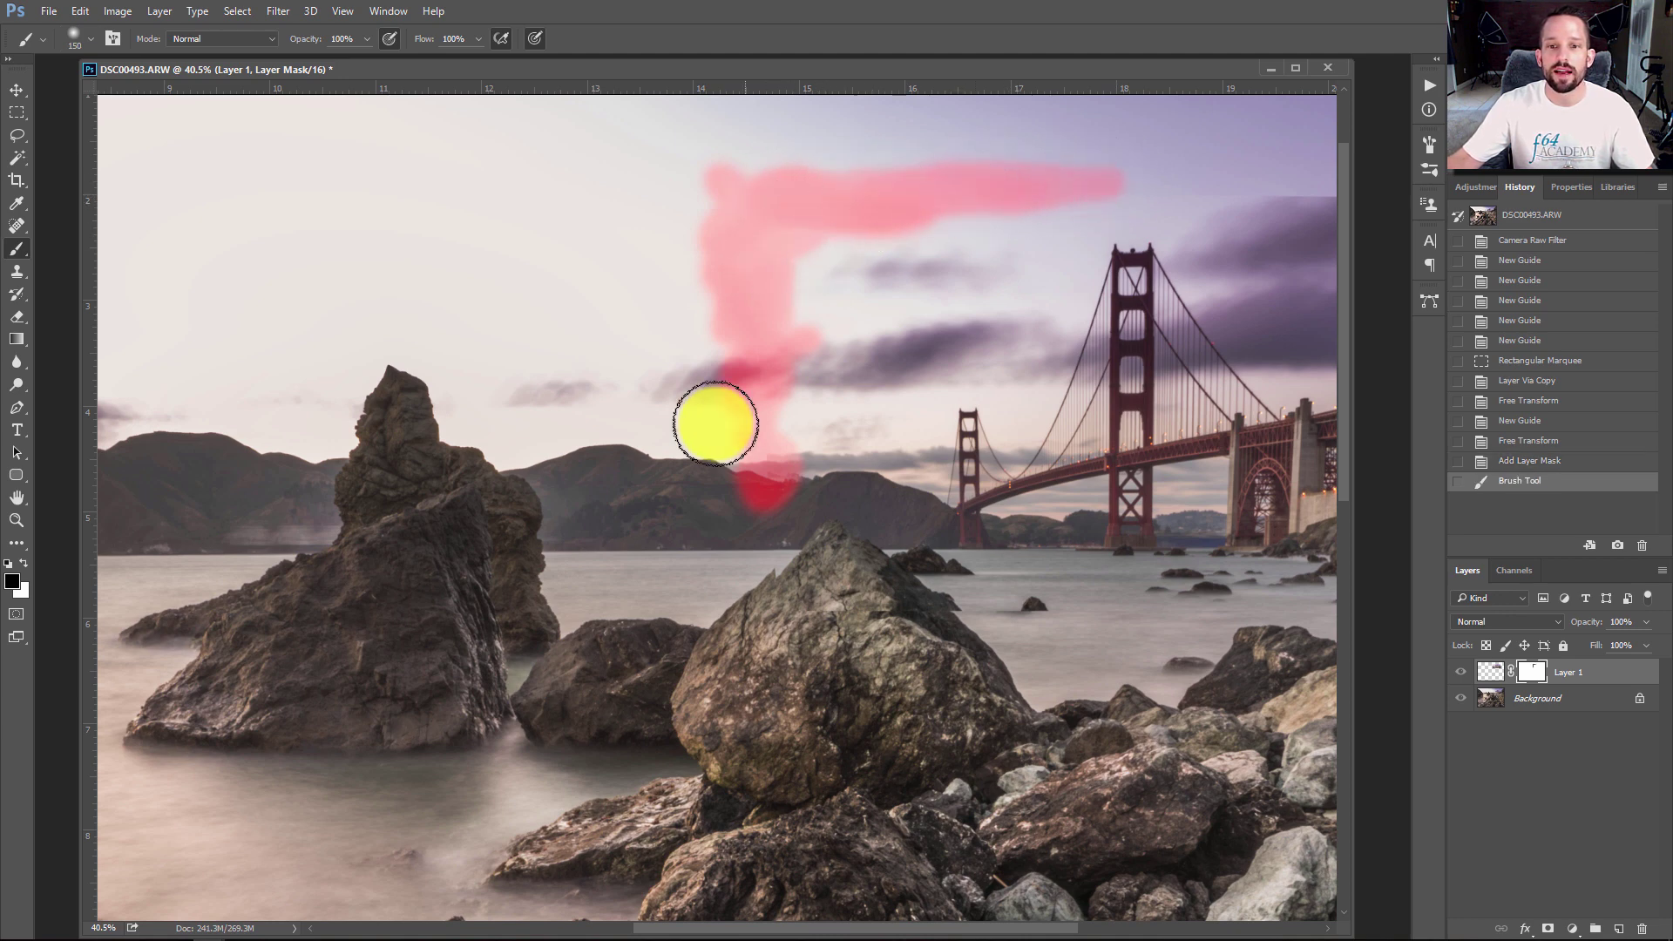
{"action": "mouse_move", "coordinate": [774, 573]}
{"action": "left_mouse_down"}
{"action": "mouse_move", "coordinate": [810, 533]}
{"action": "mouse_move", "coordinate": [818, 547]}
{"action": "mouse_move", "coordinate": [798, 556]}
{"action": "mouse_move", "coordinate": [814, 533]}
{"action": "mouse_move", "coordinate": [793, 554]}
{"action": "mouse_move", "coordinate": [899, 570]}
{"action": "mouse_move", "coordinate": [887, 558]}
{"action": "mouse_move", "coordinate": [903, 556]}
{"action": "mouse_move", "coordinate": [851, 570]}
{"action": "mouse_move", "coordinate": [1034, 619]}
{"action": "mouse_move", "coordinate": [958, 619]}
{"action": "mouse_move", "coordinate": [885, 605]}
{"action": "mouse_move", "coordinate": [1089, 616]}
{"action": "mouse_move", "coordinate": [1030, 621]}
{"action": "mouse_move", "coordinate": [1190, 585]}
{"action": "mouse_move", "coordinate": [841, 587]}
{"action": "mouse_move", "coordinate": [865, 618]}
{"action": "mouse_move", "coordinate": [818, 624]}
{"action": "mouse_move", "coordinate": [680, 605]}
{"action": "left_mouse_up"}
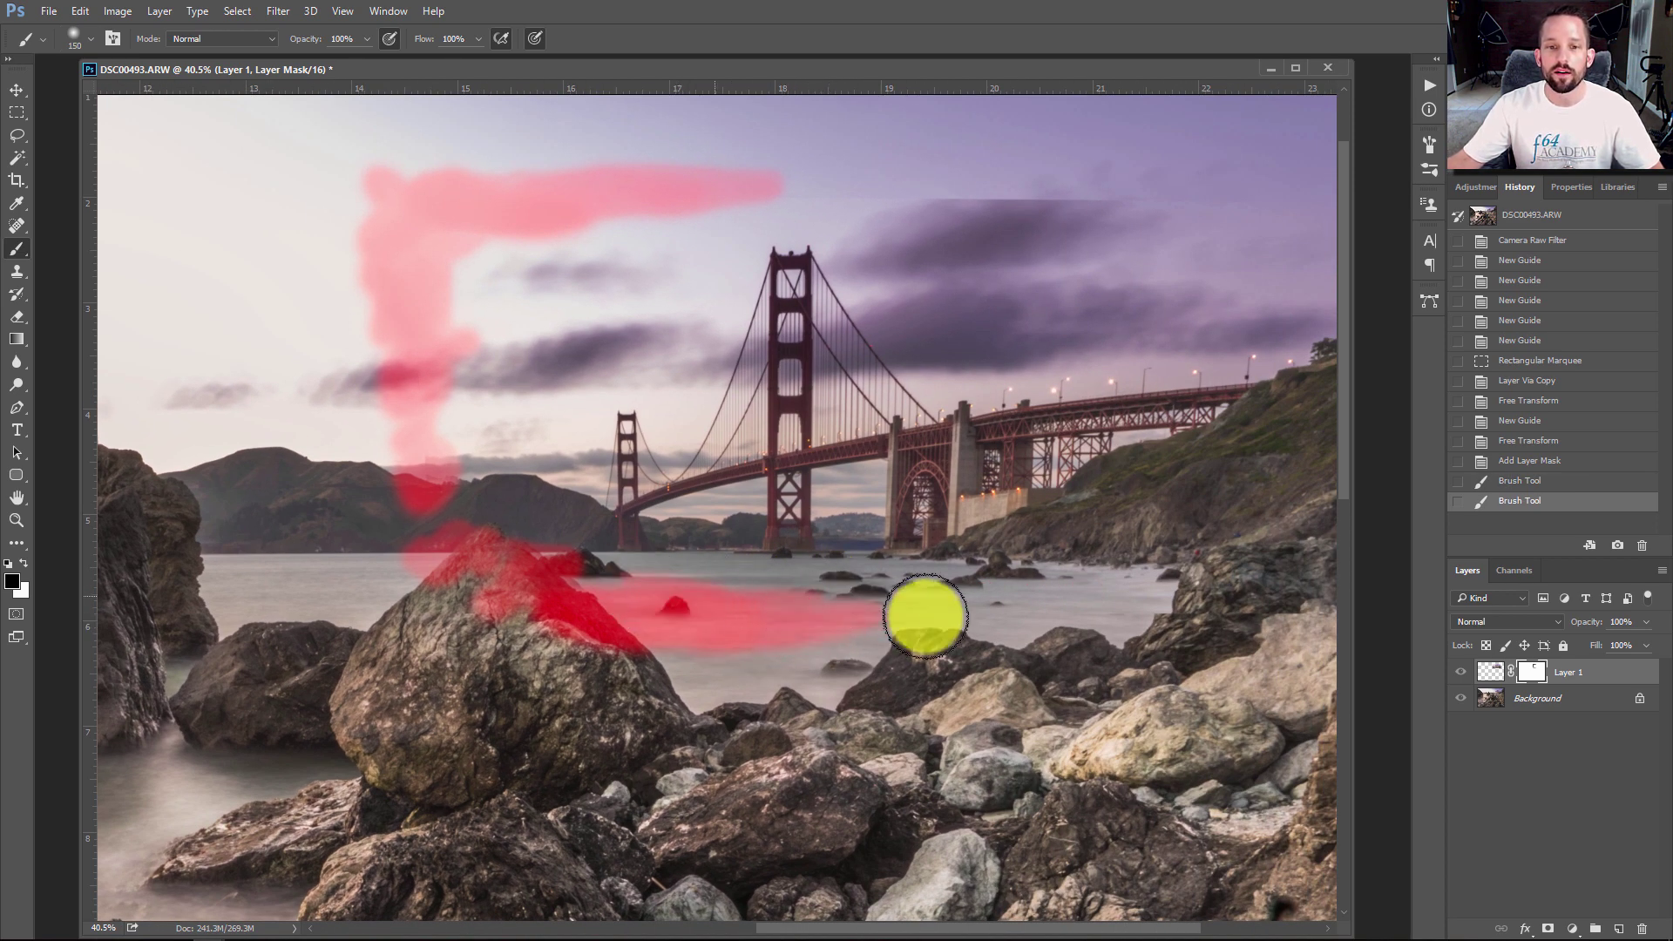
Mask the copy across the water, rocks and upper sky, then hide the red mask overlay
{"action": "mouse_move", "coordinate": [925, 616]}
{"action": "left_mouse_down"}
{"action": "mouse_move", "coordinate": [1228, 629]}
{"action": "mouse_move", "coordinate": [1183, 597]}
{"action": "mouse_move", "coordinate": [1253, 565]}
{"action": "mouse_move", "coordinate": [1166, 593]}
{"action": "mouse_move", "coordinate": [1181, 569]}
{"action": "mouse_move", "coordinate": [1132, 620]}
{"action": "left_mouse_up"}
{"action": "mouse_move", "coordinate": [1034, 605]}
{"action": "left_mouse_down"}
{"action": "mouse_move", "coordinate": [839, 631]}
{"action": "mouse_move", "coordinate": [1044, 632]}
{"action": "mouse_move", "coordinate": [997, 622]}
{"action": "mouse_move", "coordinate": [1127, 508]}
{"action": "mouse_move", "coordinate": [1085, 475]}
{"action": "left_mouse_up"}
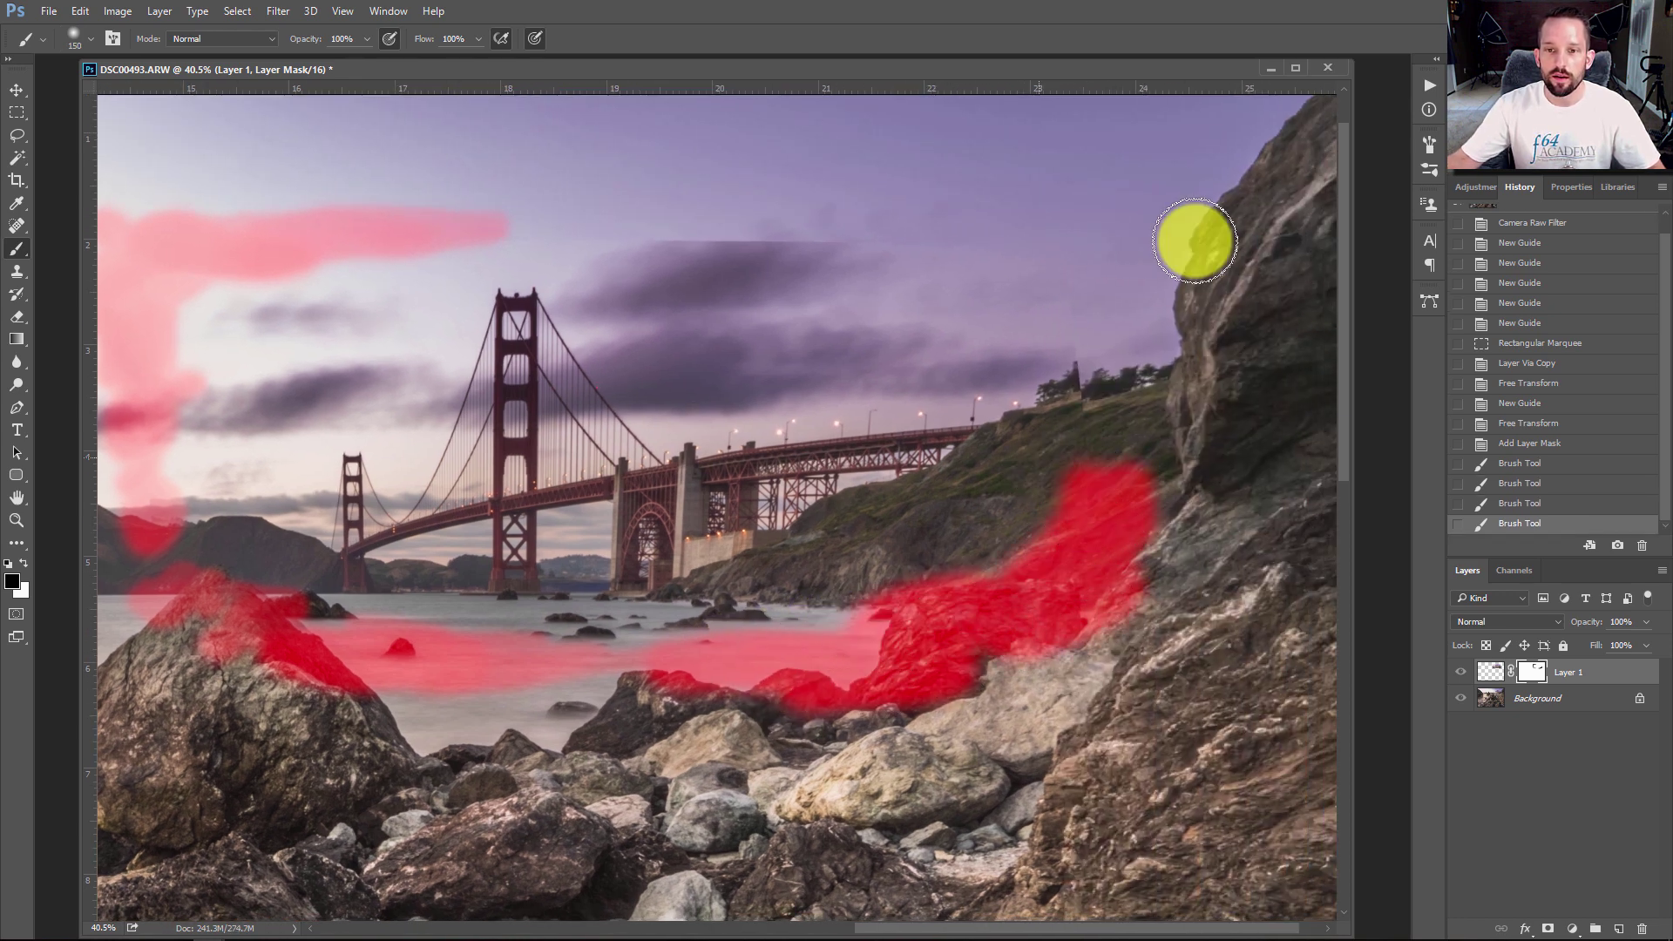
{"action": "left_click_drag", "start_coordinate": [1091, 225], "coordinate": [806, 251]}
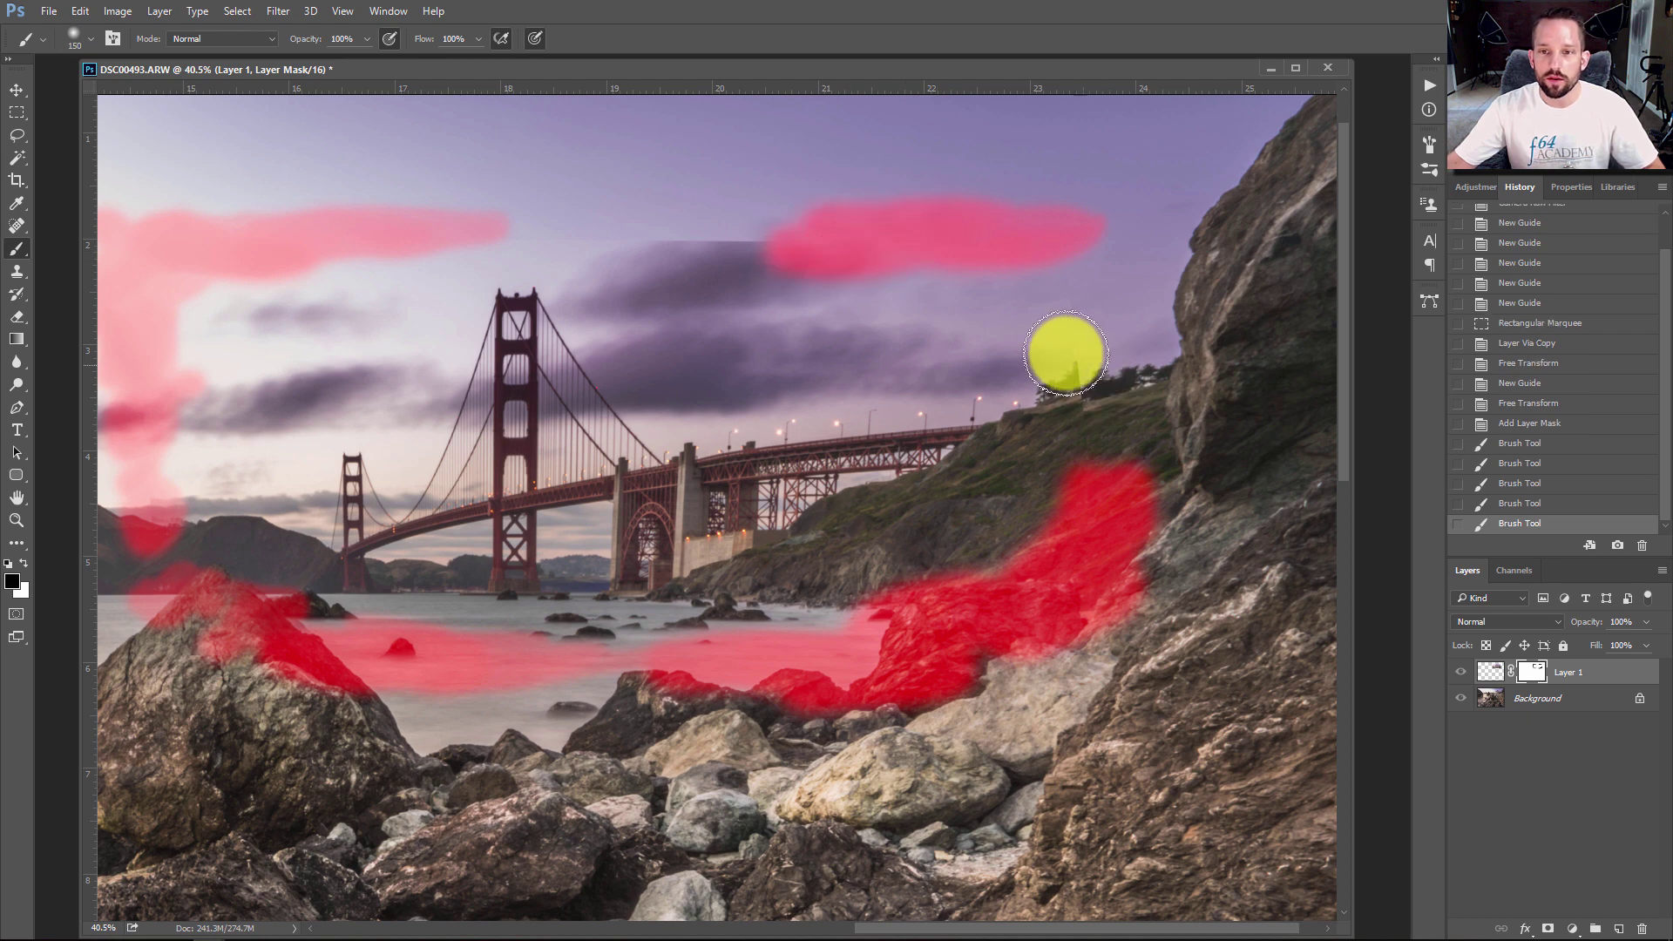
{"action": "mouse_move", "coordinate": [1072, 247]}
{"action": "left_mouse_down"}
{"action": "mouse_move", "coordinate": [721, 258]}
{"action": "mouse_move", "coordinate": [582, 225]}
{"action": "mouse_move", "coordinate": [493, 235]}
{"action": "mouse_move", "coordinate": [1076, 273]}
{"action": "mouse_move", "coordinate": [1038, 207]}
{"action": "left_mouse_up"}
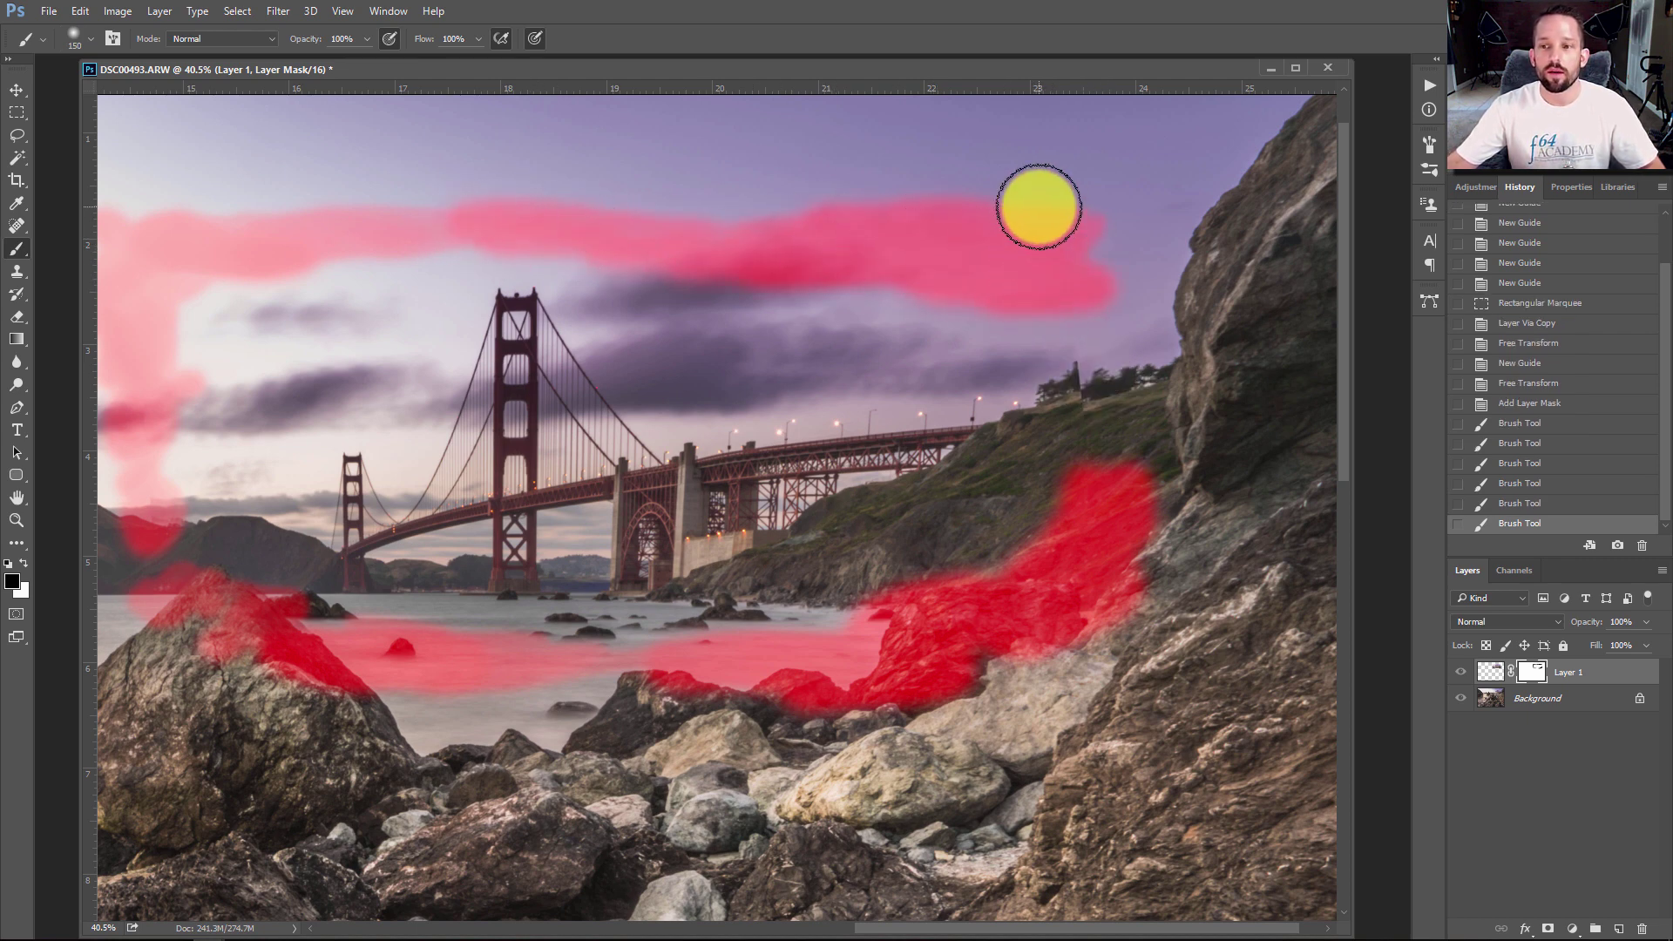
{"action": "key", "text": "backslash"}
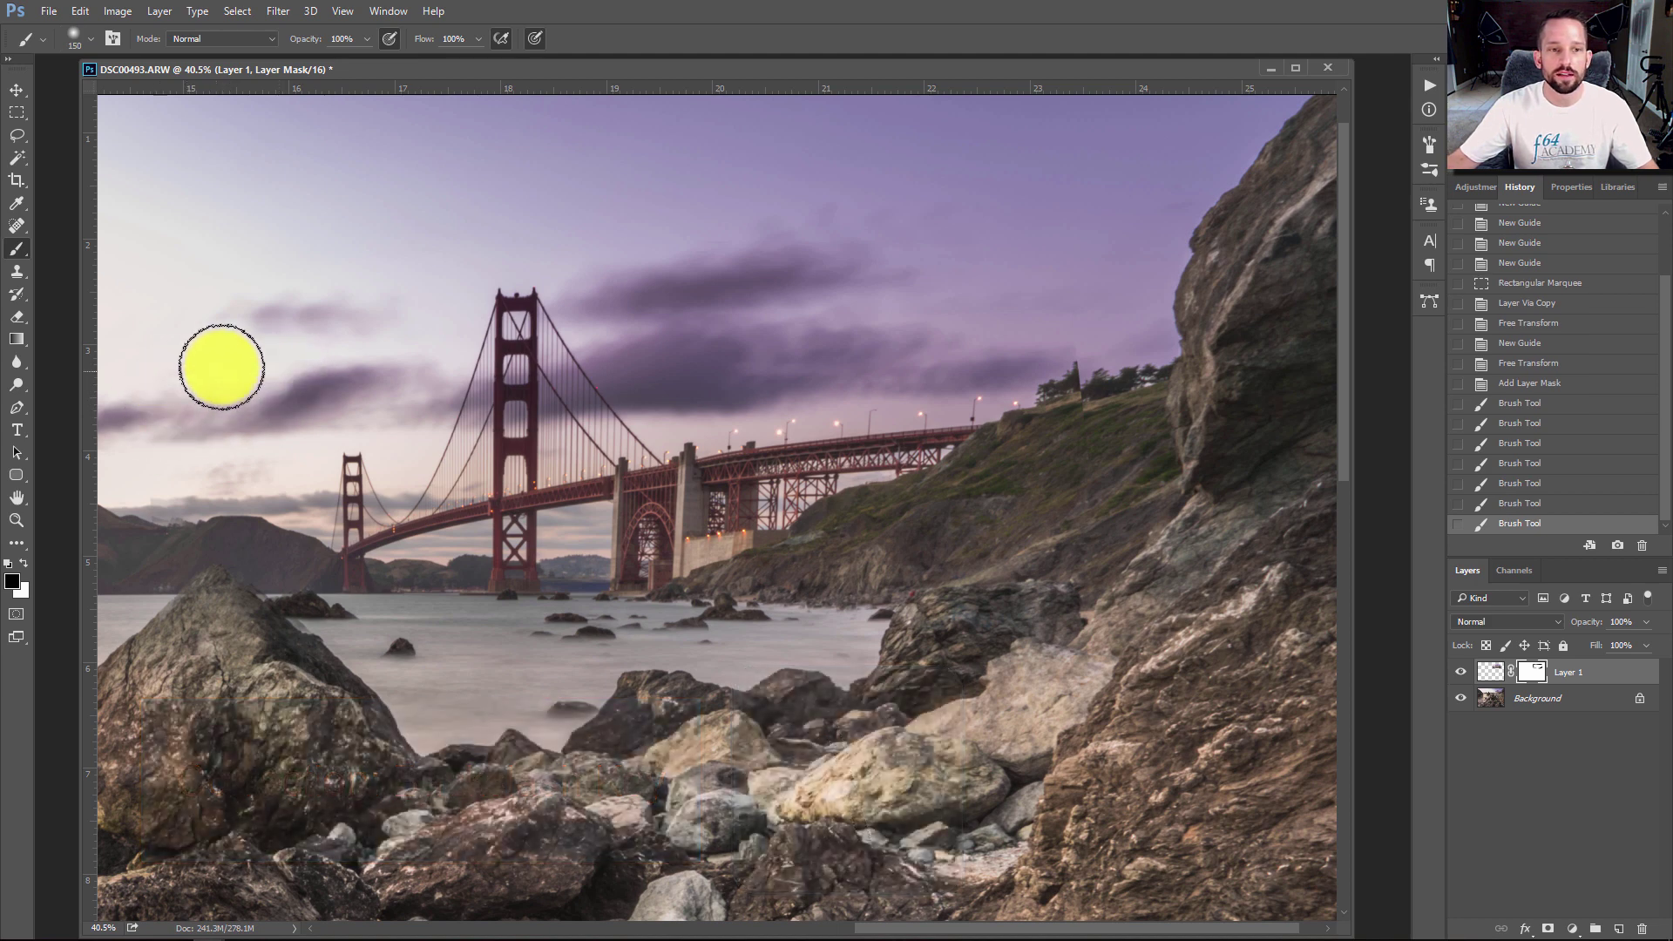
With a larger brush blend the left sky, then use smaller brushes on the foreground rock edge
{"action": "key", "text": "bracketright"}
{"action": "key", "text": "bracketright"}
{"action": "key", "text": "bracketright"}
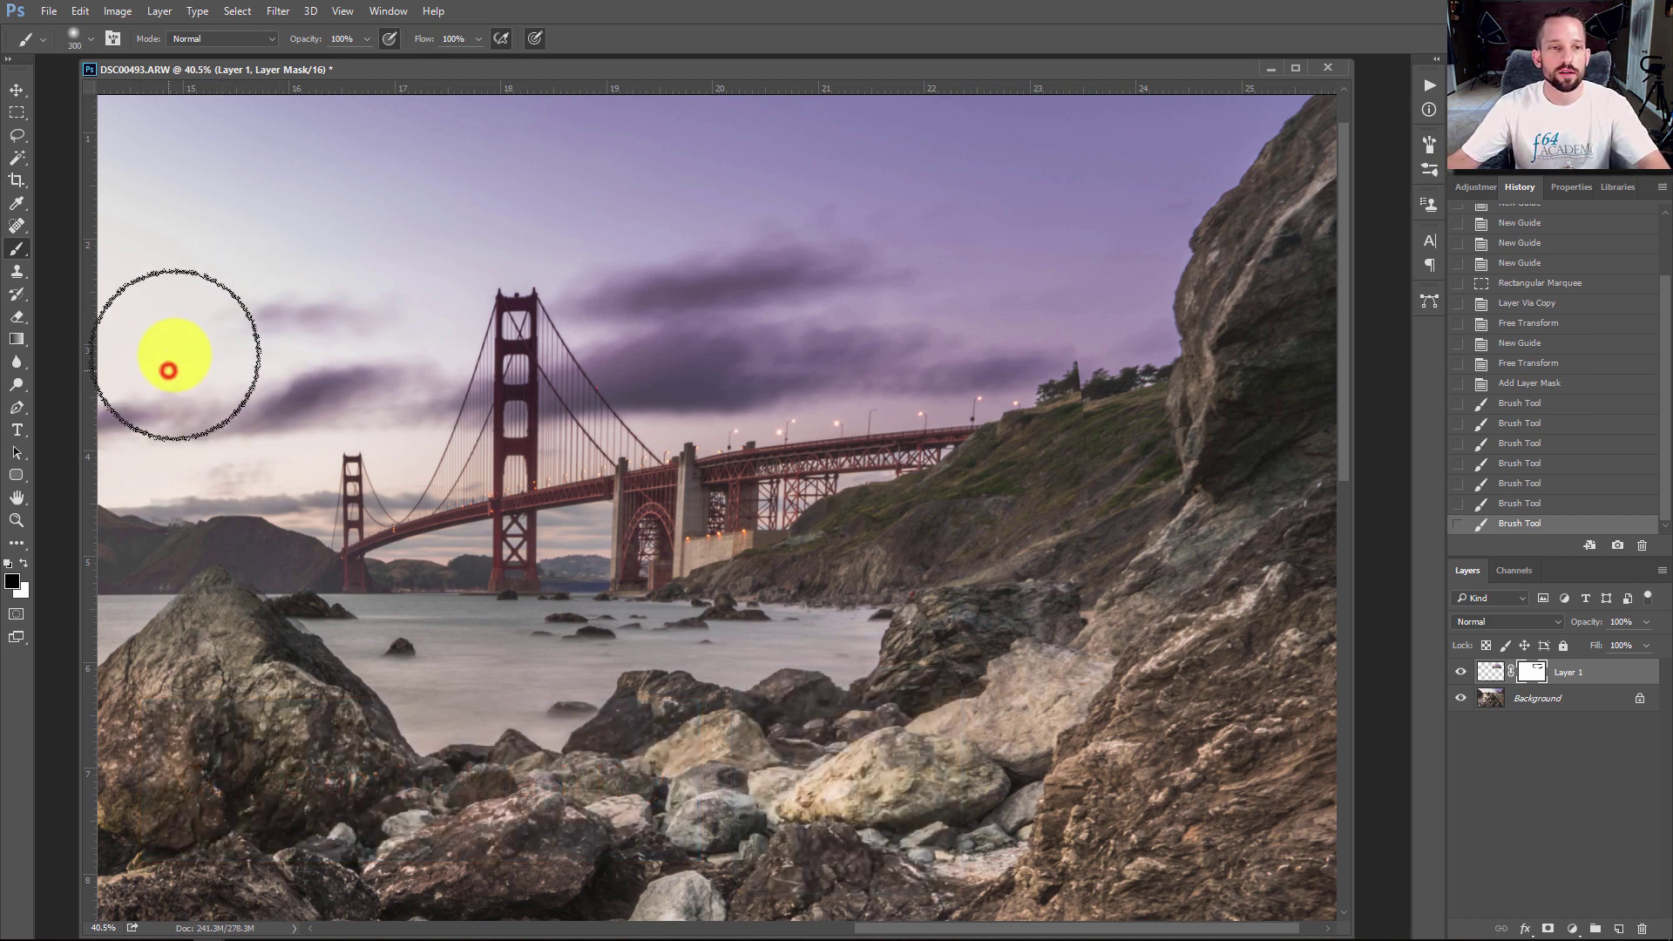
{"action": "mouse_move", "coordinate": [192, 310]}
{"action": "left_mouse_down"}
{"action": "mouse_move", "coordinate": [250, 287]}
{"action": "mouse_move", "coordinate": [198, 217]}
{"action": "left_mouse_up"}
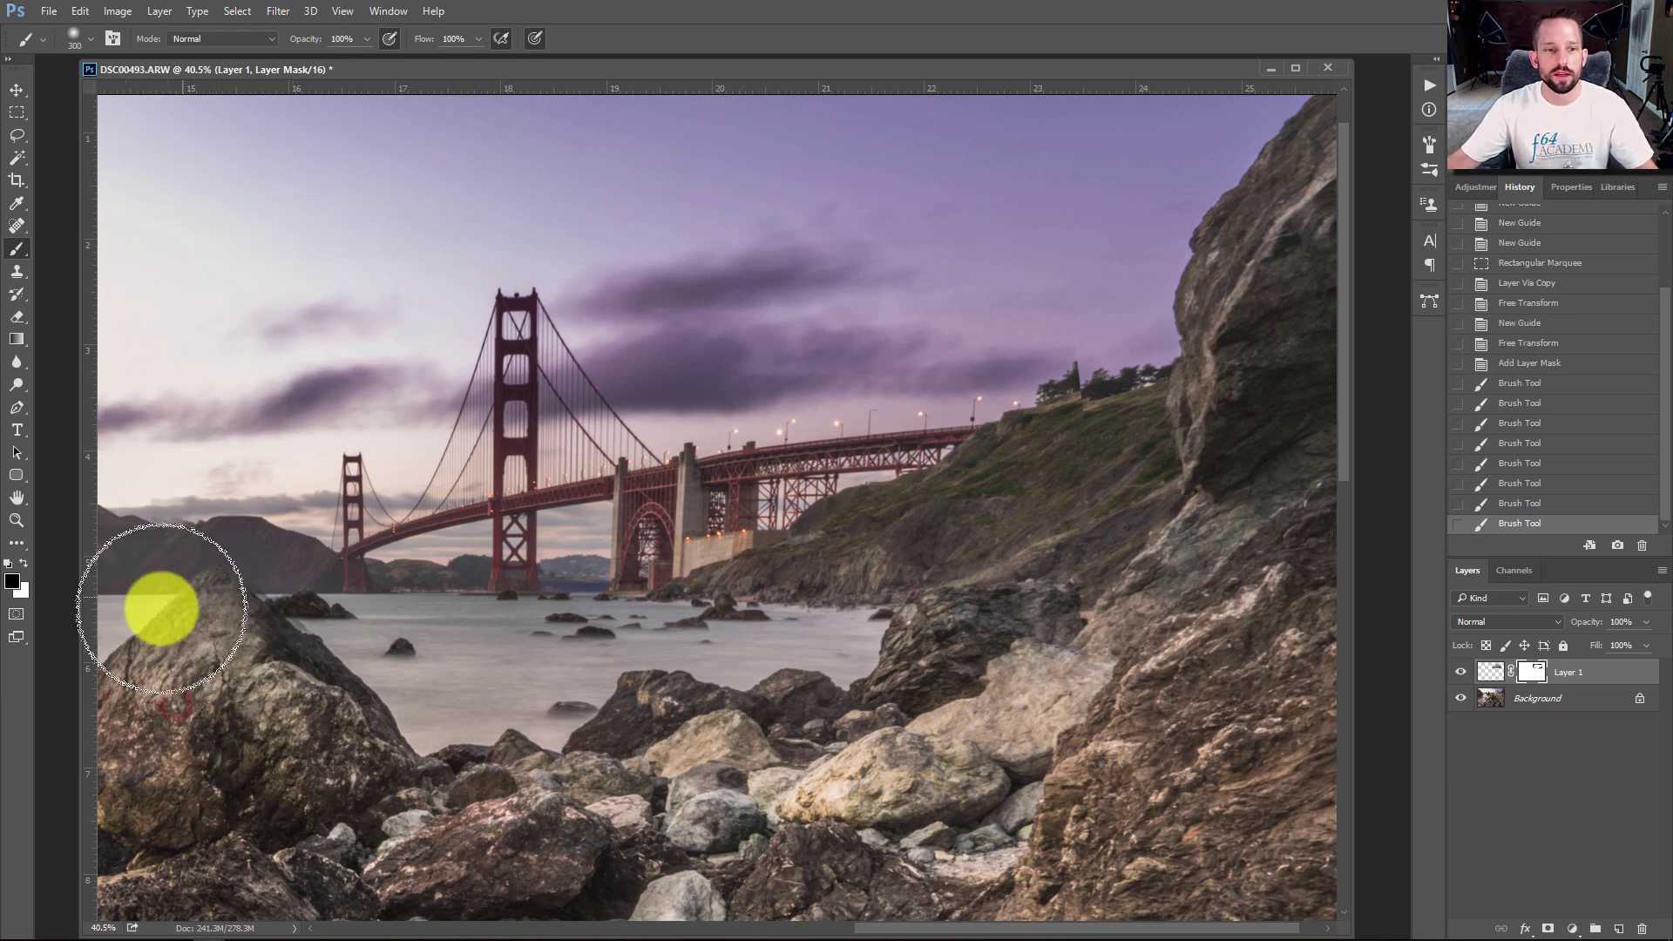
{"action": "key", "text": "bracketleft"}
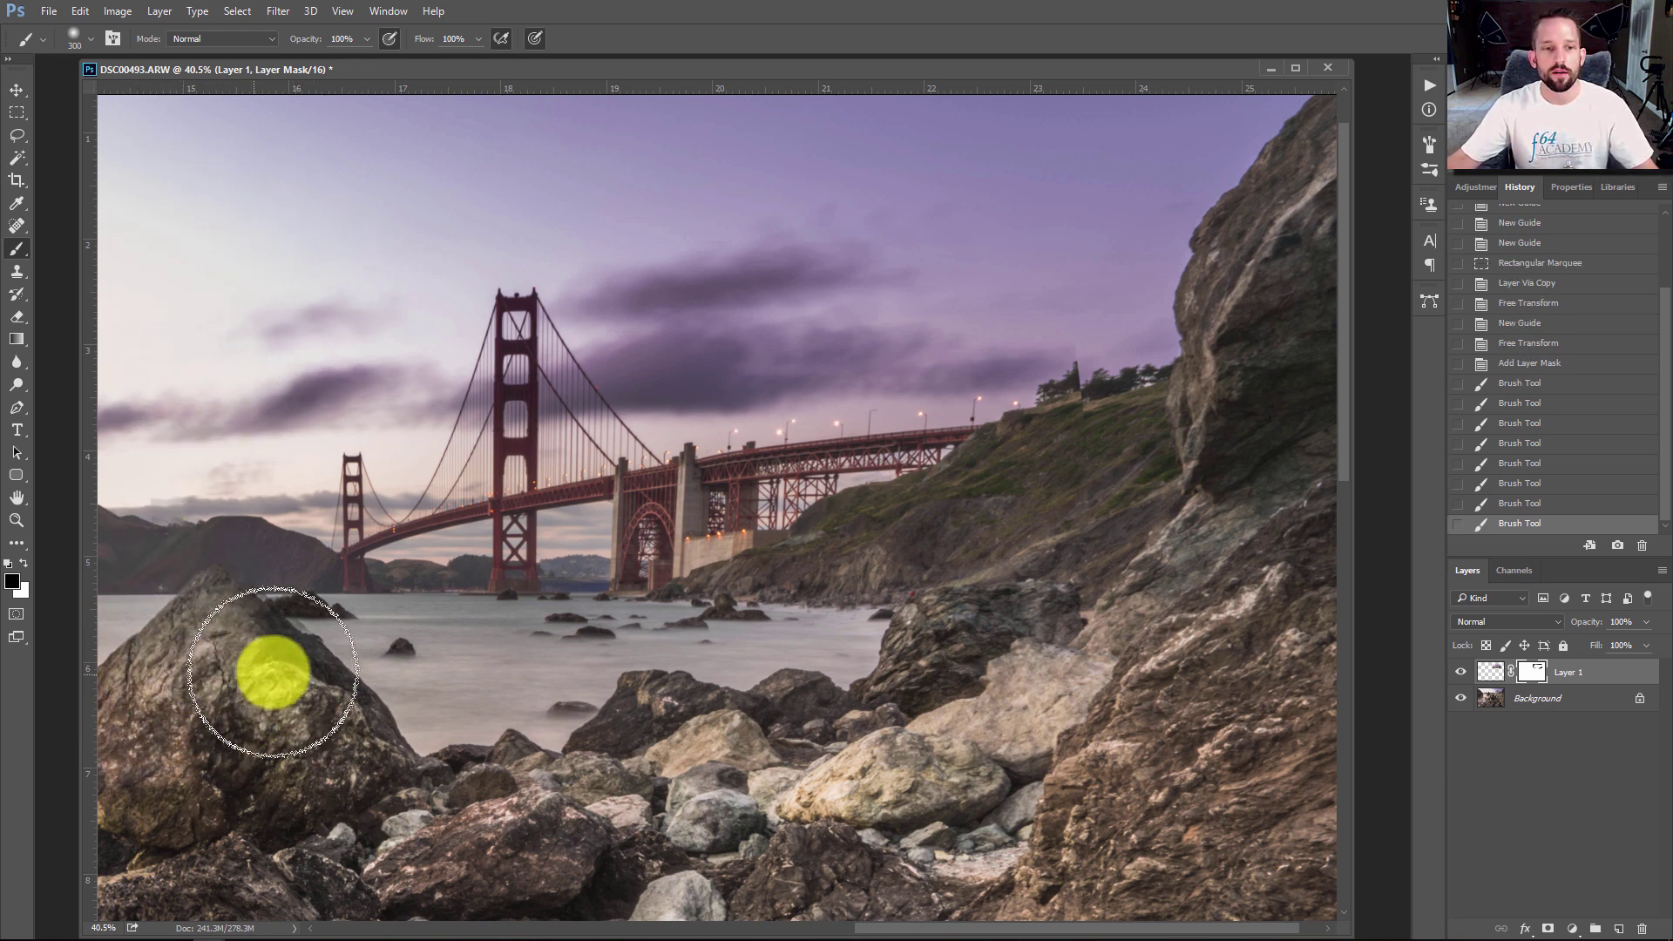
{"action": "left_click_drag", "start_coordinate": [272, 673], "coordinate": [270, 684]}
{"action": "key", "text": "bracketleft"}
{"action": "key", "text": "bracketleft"}
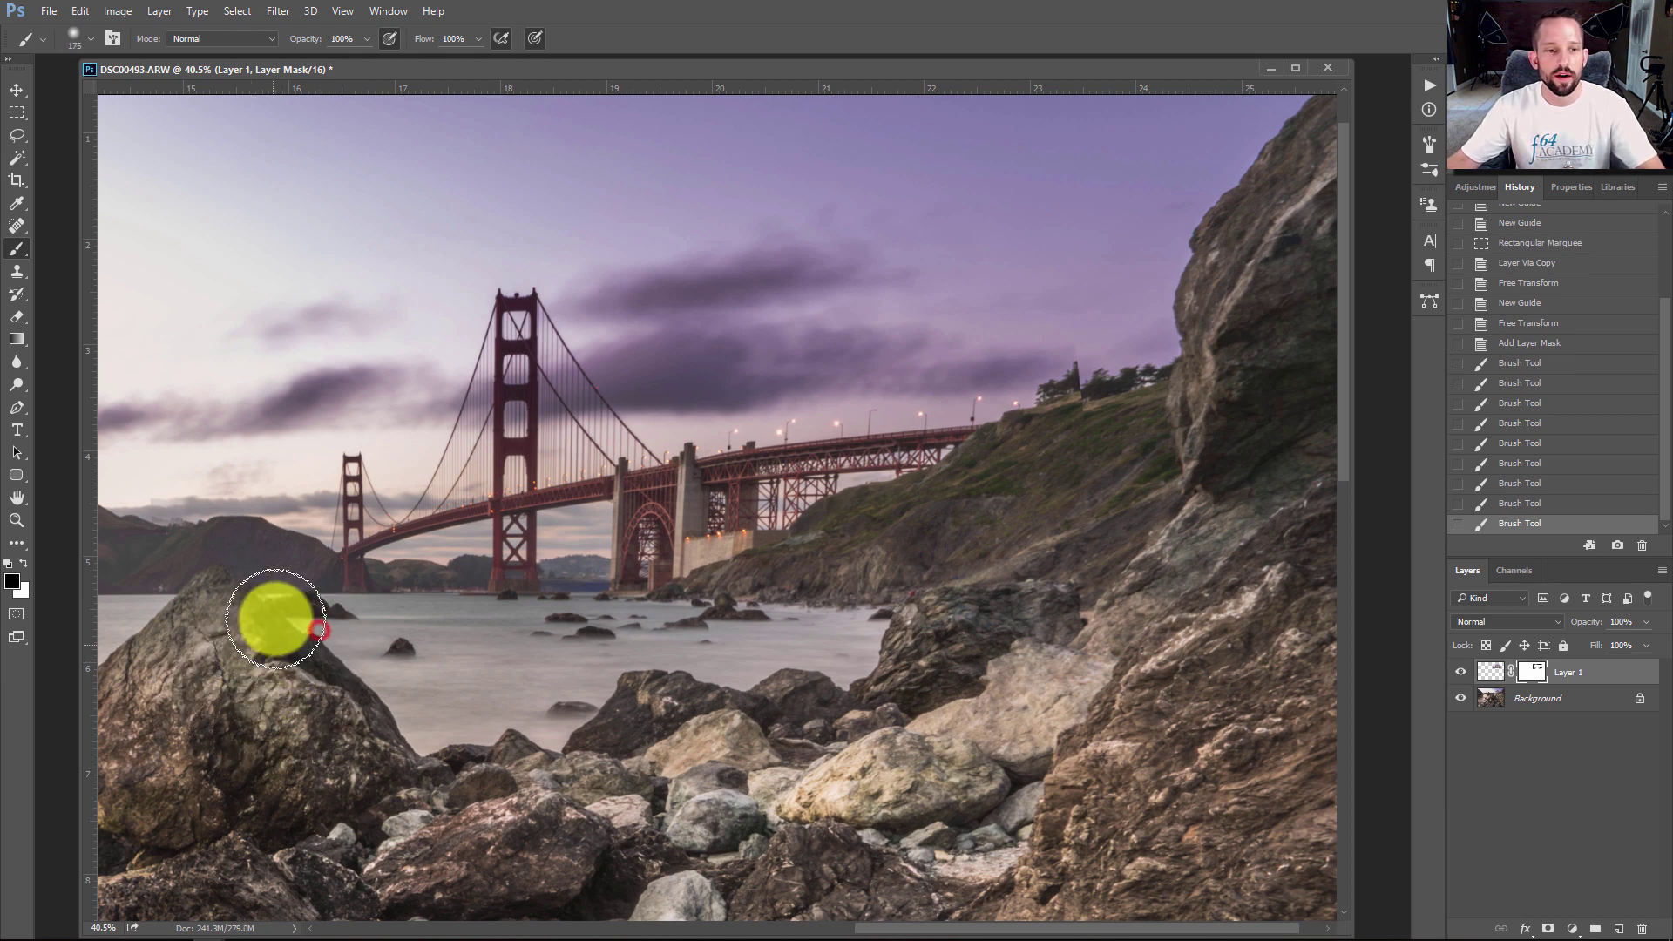
{"action": "left_click", "coordinate": [275, 649]}
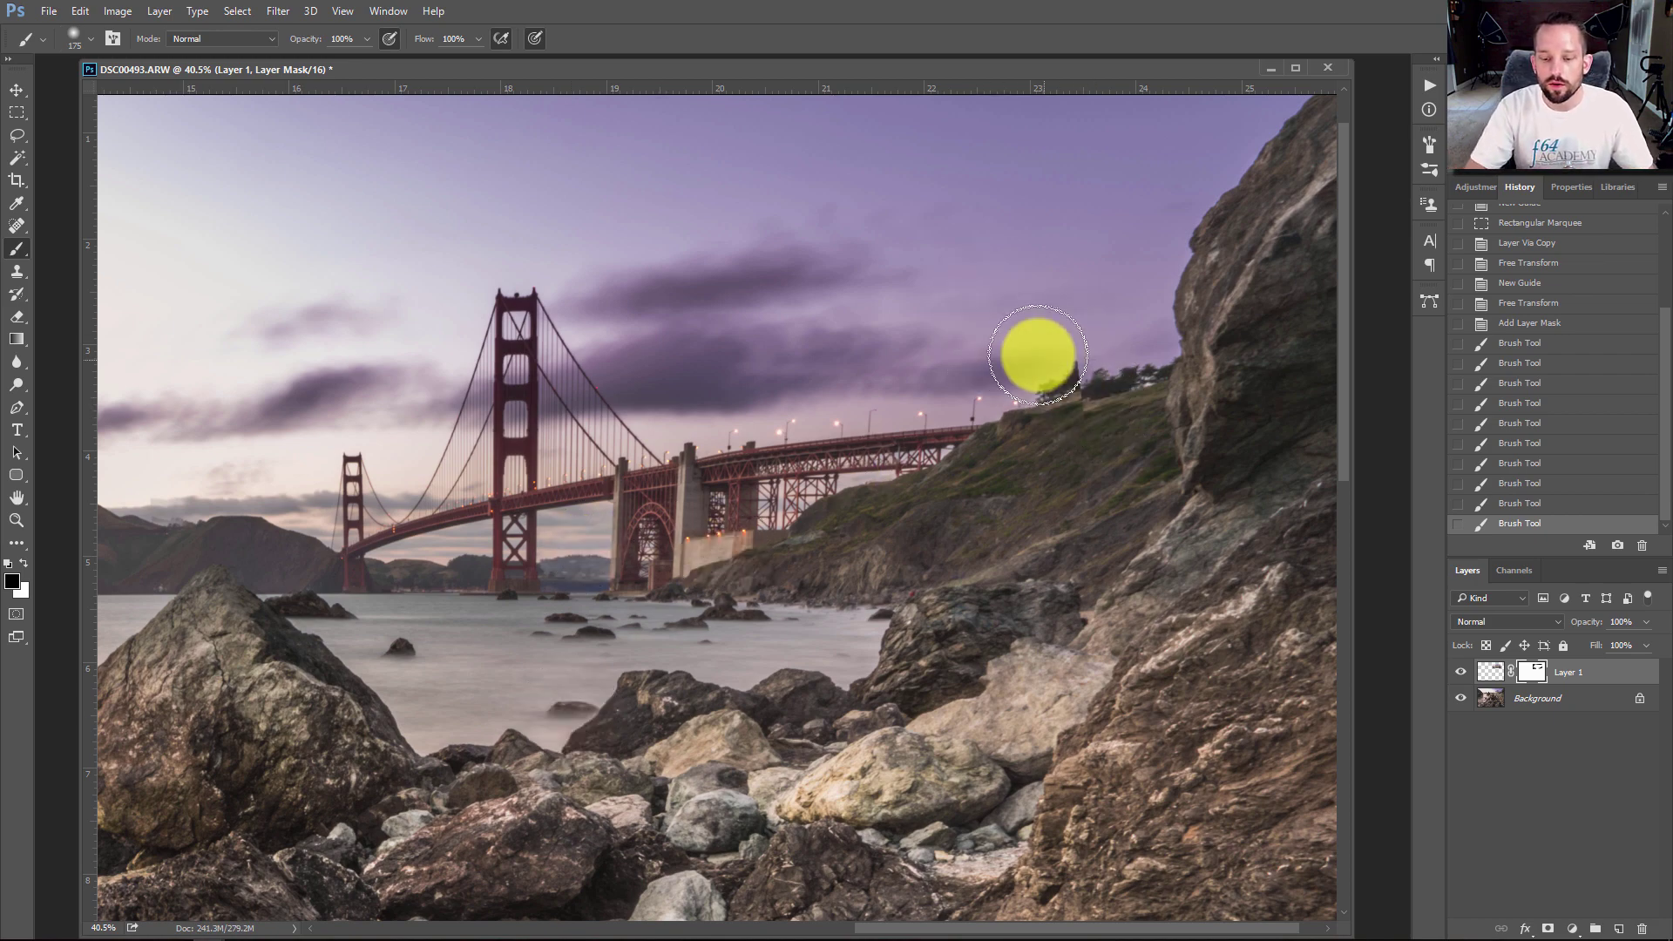
Zoom in on the hillside and paint out Layer 1's mask seam along the treeline with a smaller brush
{"action": "left_click_drag", "start_coordinate": [1071, 384], "coordinate": [1151, 423]}
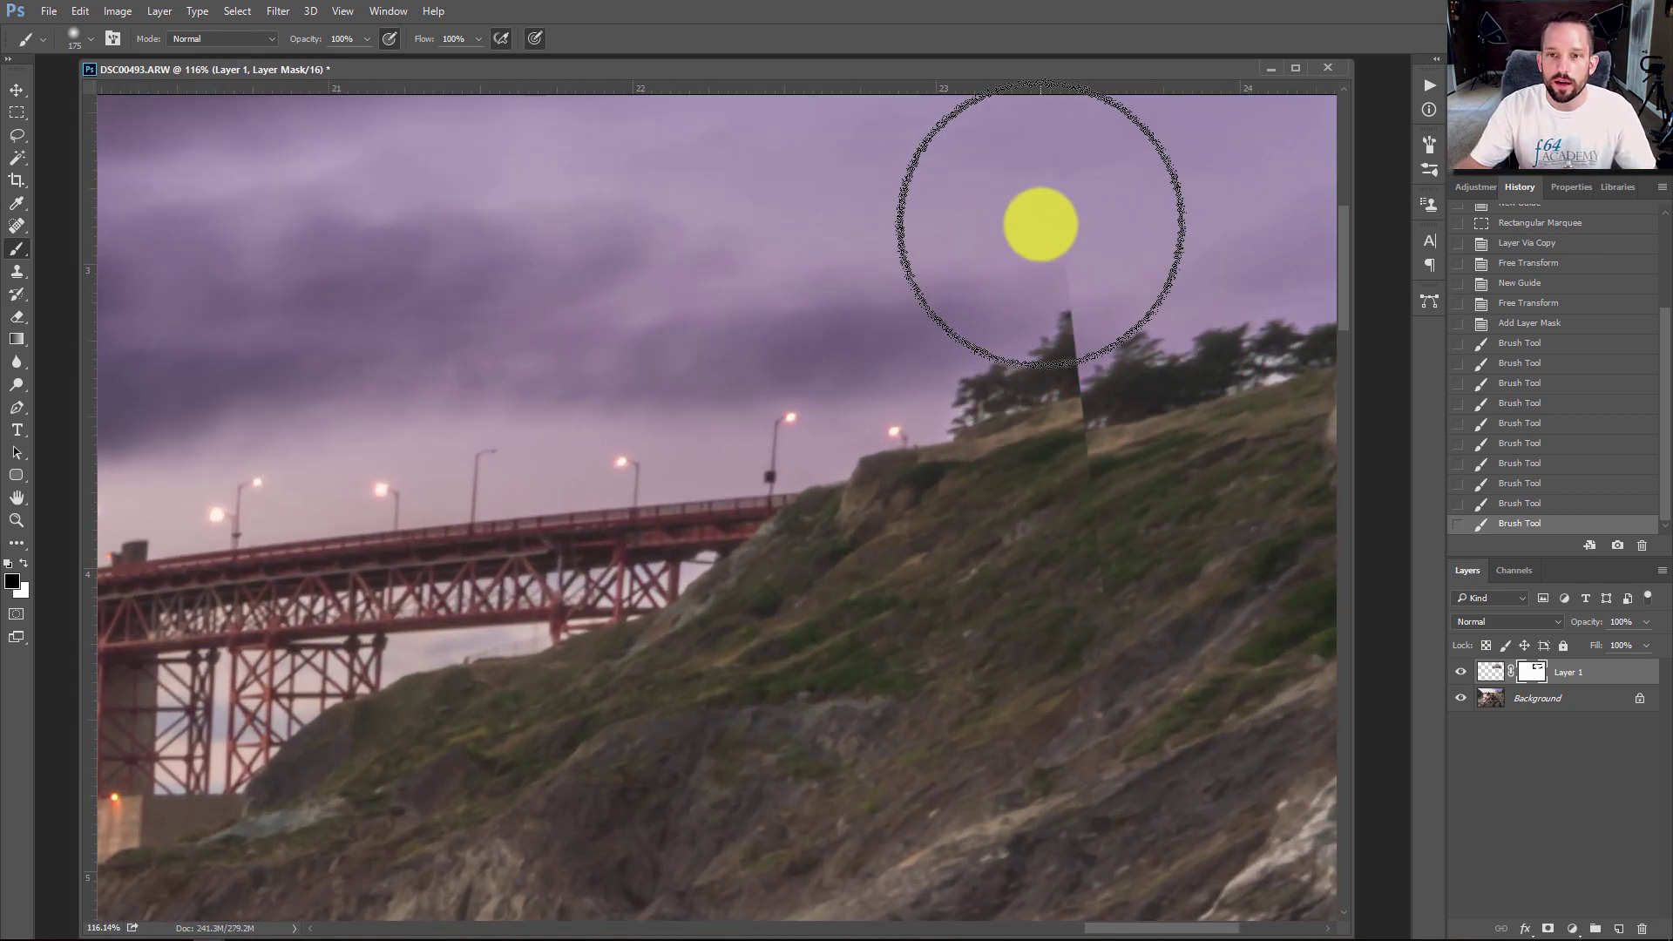
{"action": "key", "text": "bracketleft"}
{"action": "key", "text": "bracketleft"}
{"action": "key", "text": "bracketleft"}
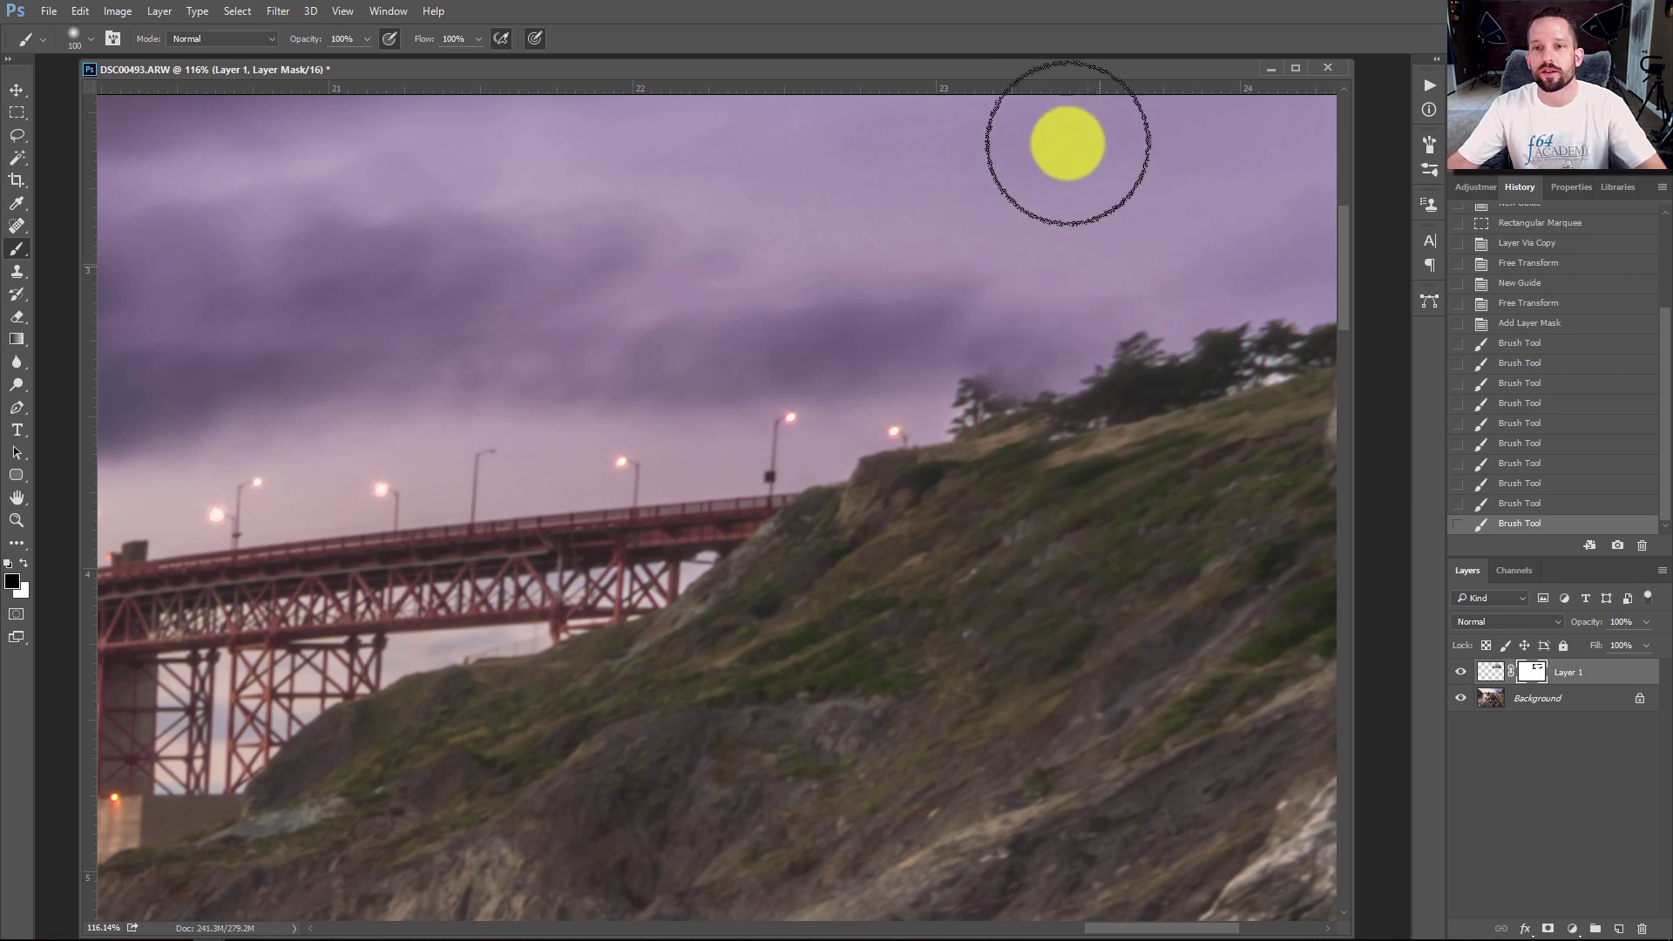
{"action": "left_click_drag", "start_coordinate": [1195, 279], "coordinate": [942, 366]}
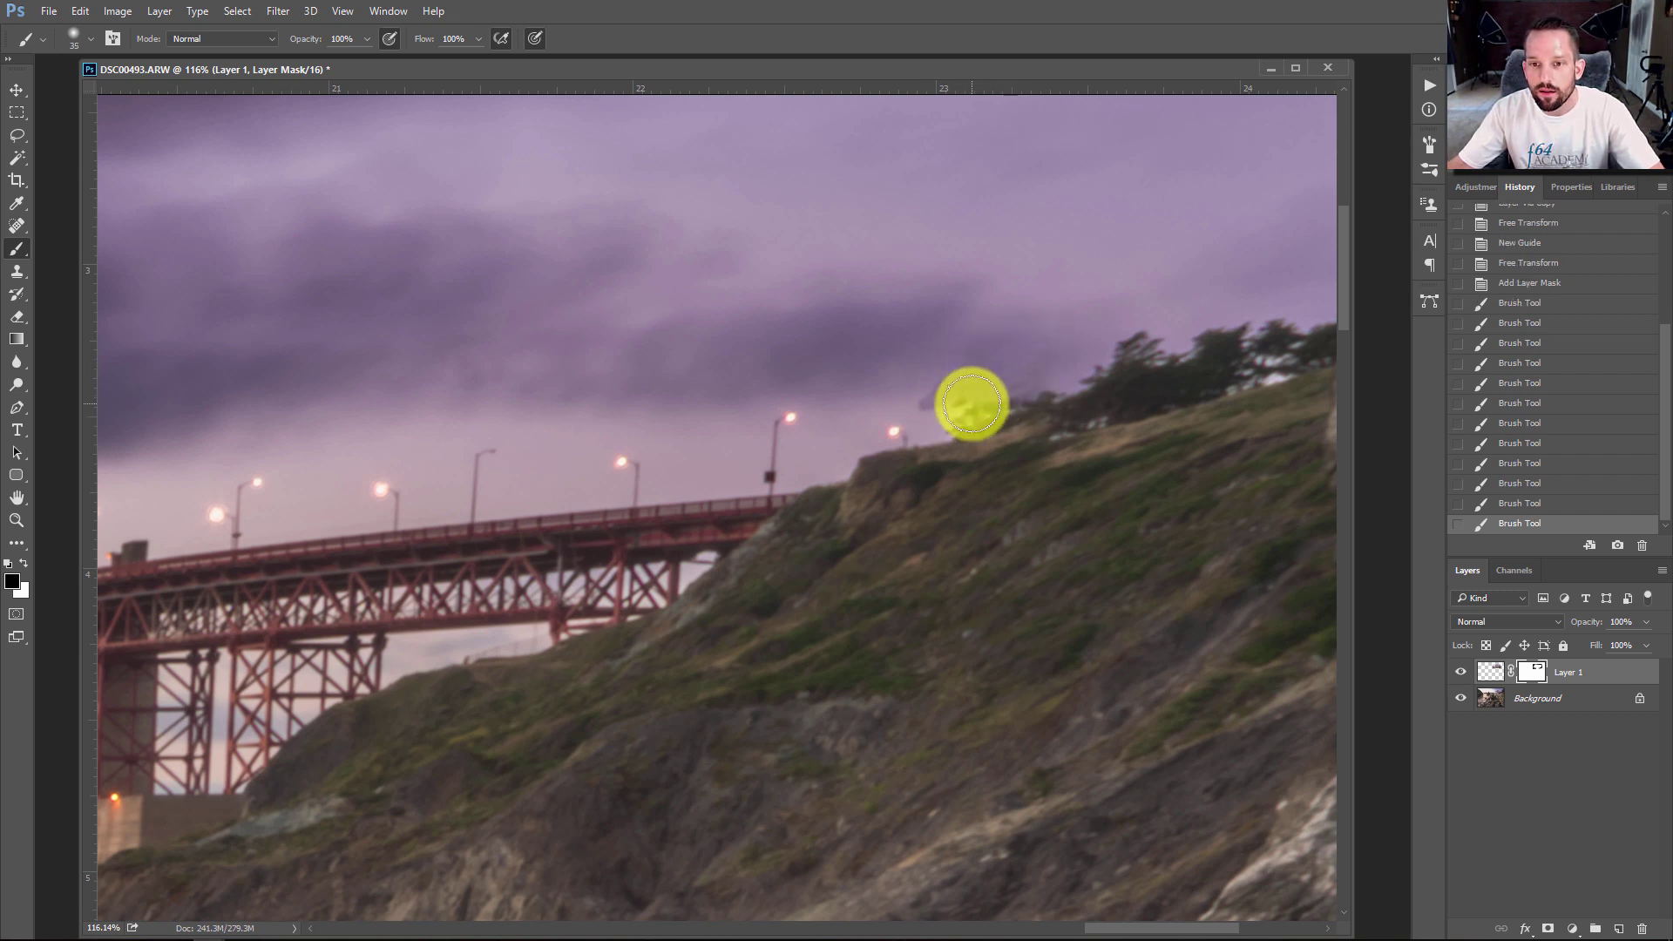
{"action": "left_click_drag", "start_coordinate": [989, 393], "coordinate": [1004, 393]}
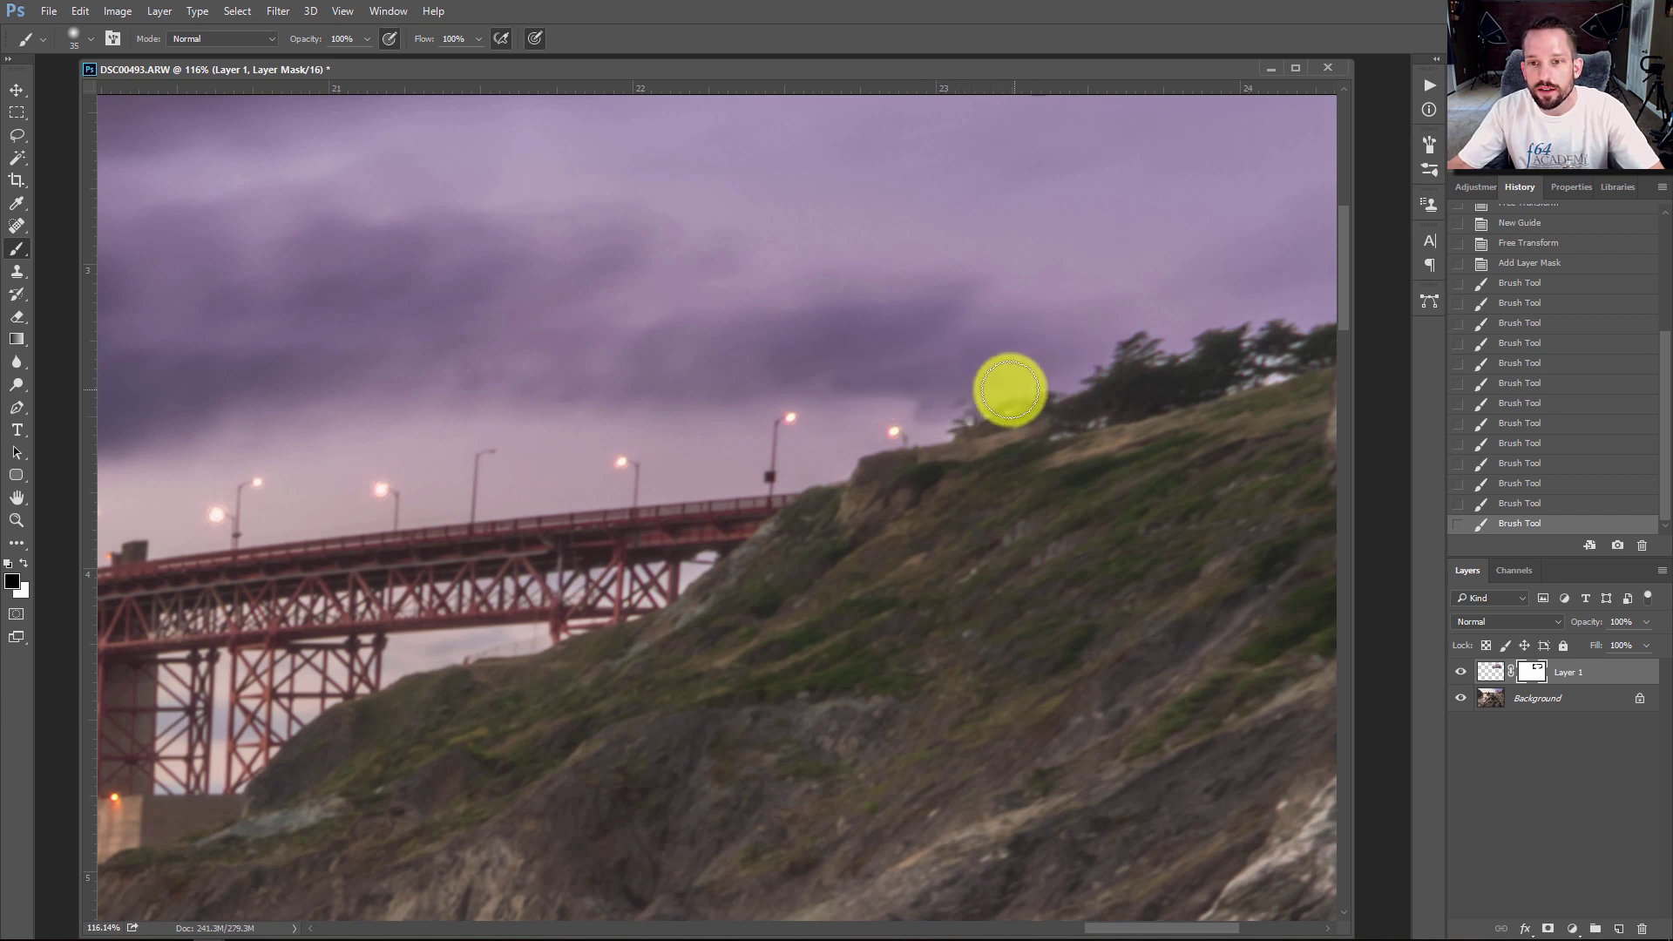
{"action": "left_click_drag", "start_coordinate": [967, 413], "coordinate": [1062, 419]}
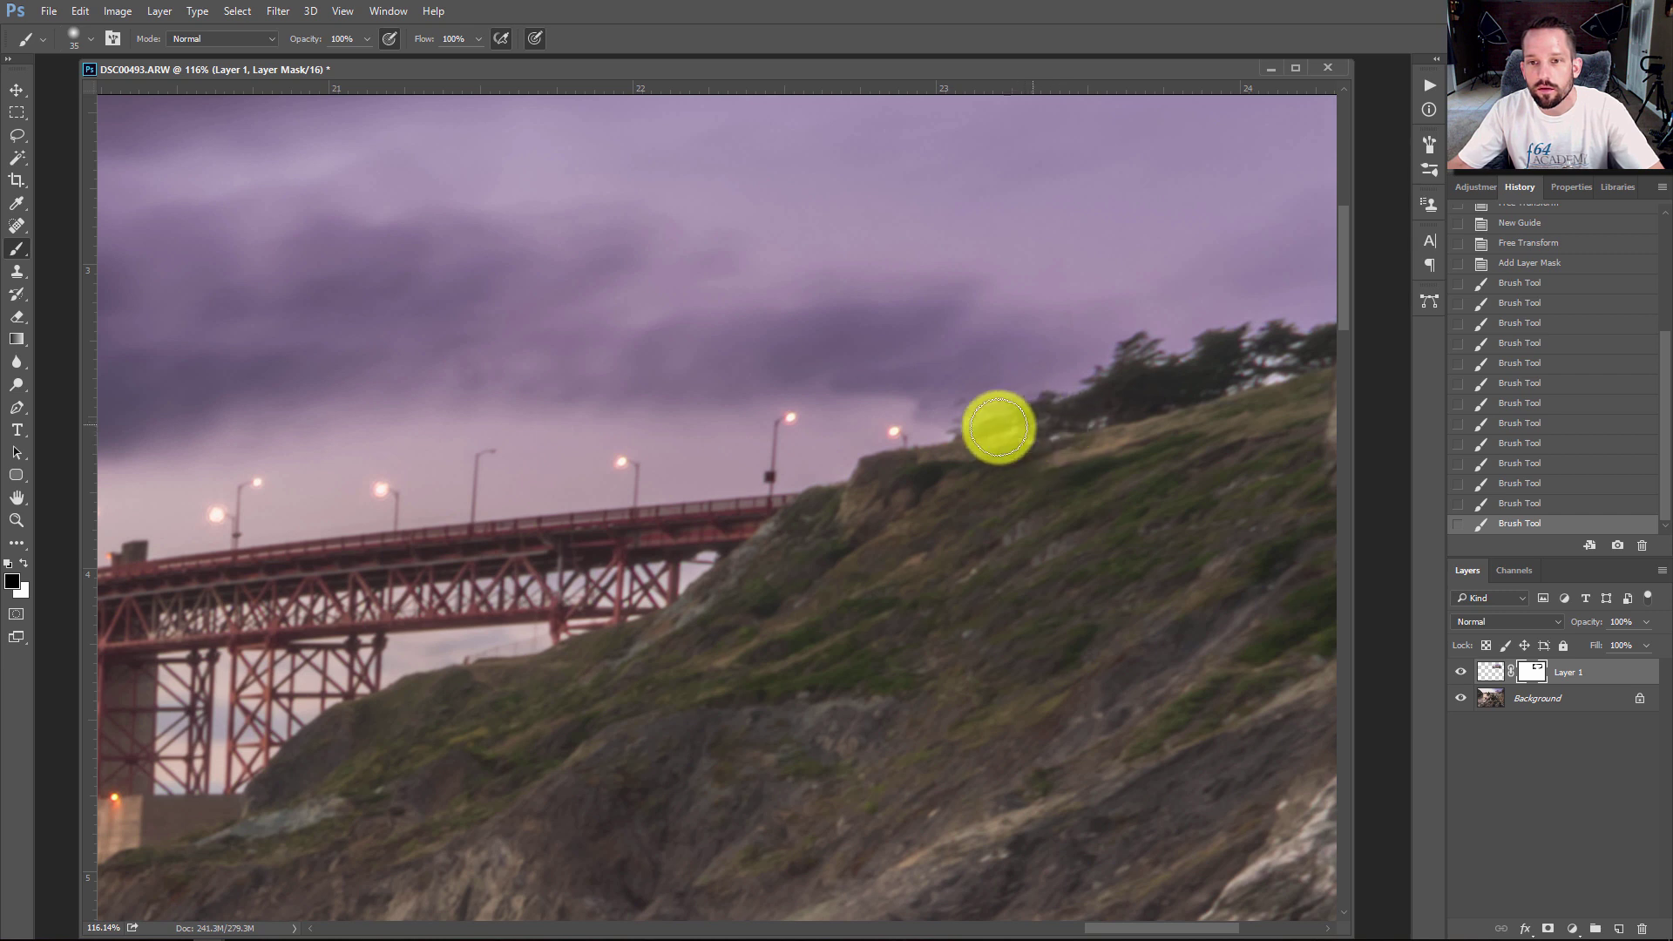
Blend the mask seam up through the clouds and down to the cliff top
{"action": "mouse_move", "coordinate": [991, 411]}
{"action": "left_mouse_down"}
{"action": "mouse_move", "coordinate": [809, 379]}
{"action": "mouse_move", "coordinate": [1031, 310]}
{"action": "mouse_move", "coordinate": [944, 338]}
{"action": "mouse_move", "coordinate": [959, 275]}
{"action": "mouse_move", "coordinate": [1119, 249]}
{"action": "mouse_move", "coordinate": [921, 331]}
{"action": "mouse_move", "coordinate": [1029, 291]}
{"action": "mouse_move", "coordinate": [1025, 277]}
{"action": "mouse_move", "coordinate": [902, 283]}
{"action": "mouse_move", "coordinate": [997, 317]}
{"action": "mouse_move", "coordinate": [925, 310]}
{"action": "left_mouse_up"}
{"action": "key", "text": "bracketright"}
{"action": "key", "text": "bracketright"}
{"action": "key", "text": "bracketright"}
{"action": "key", "text": "bracketright"}
{"action": "key", "text": "bracketright"}
{"action": "key", "text": "bracketright"}
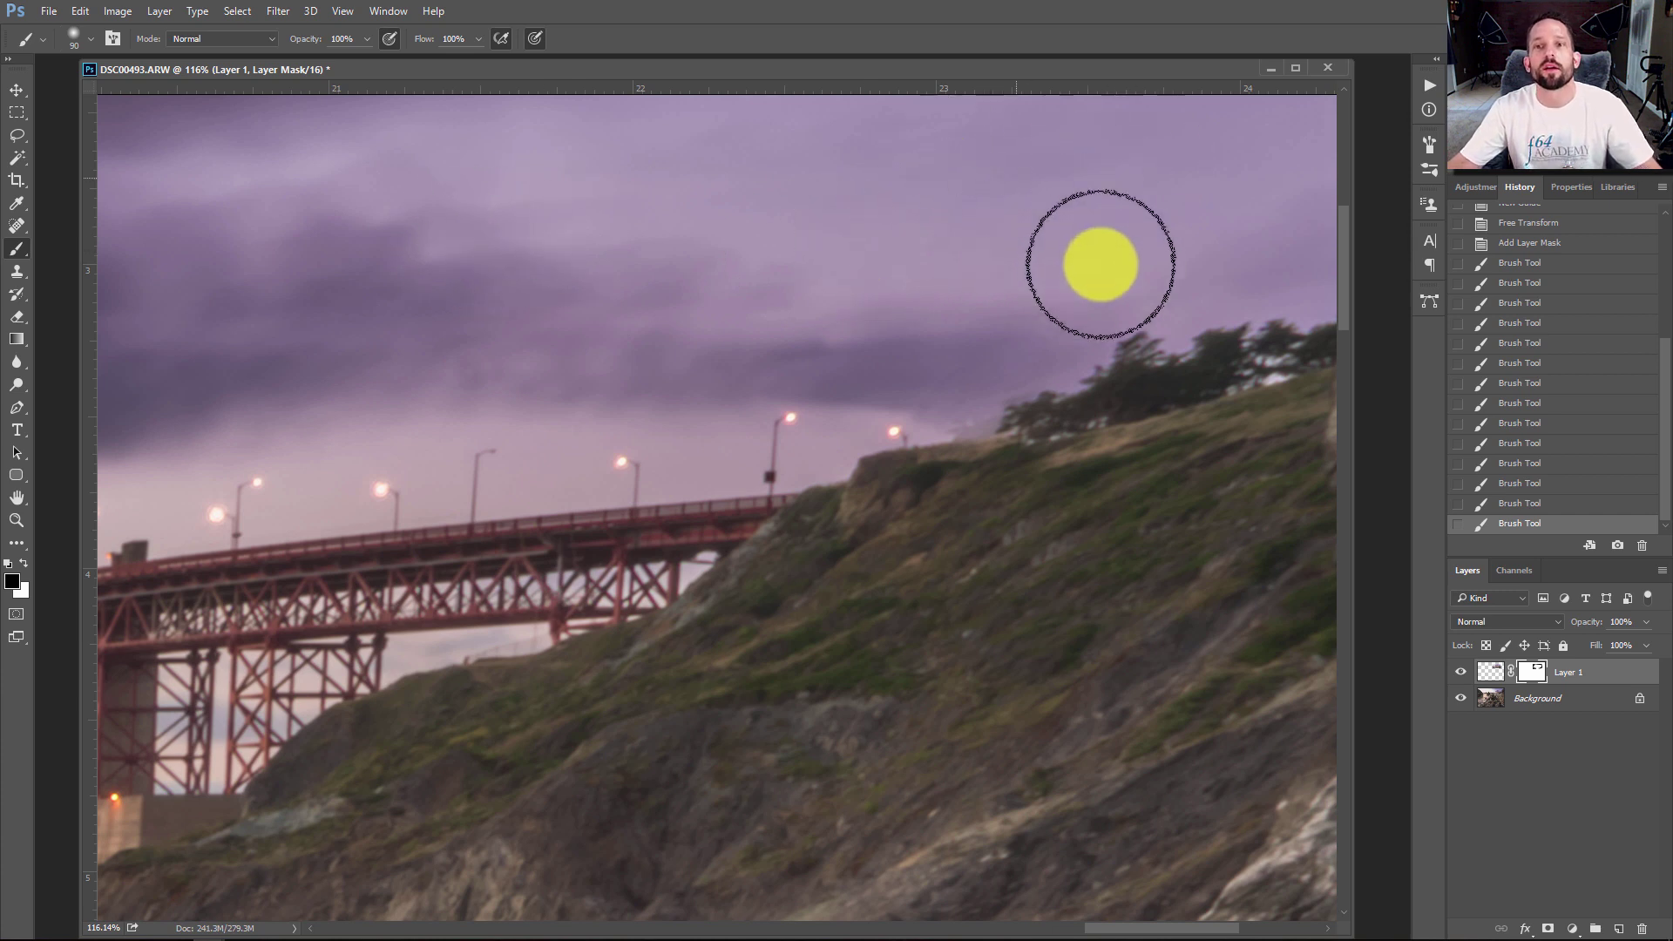
{"action": "left_click_drag", "start_coordinate": [1101, 262], "coordinate": [1023, 310]}
{"action": "key", "text": "bracketleft"}
{"action": "key", "text": "bracketleft"}
{"action": "key", "text": "bracketleft"}
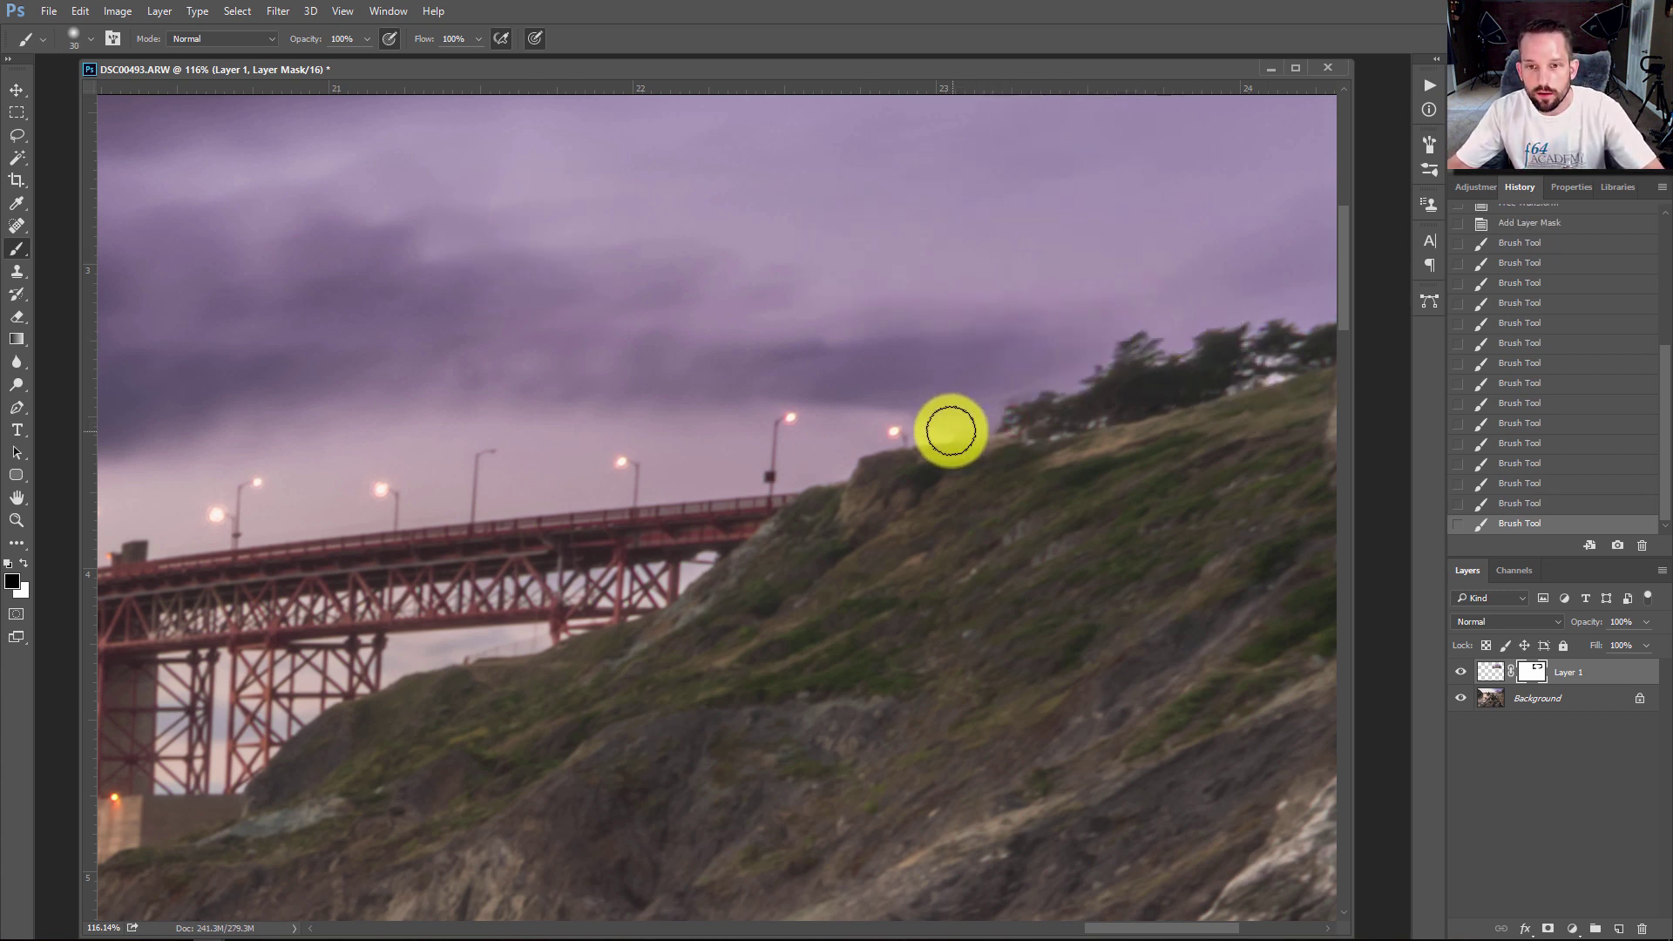
{"action": "left_click_drag", "start_coordinate": [955, 429], "coordinate": [941, 400]}
Fit the whole image on screen
{"action": "right_click", "coordinate": [968, 264]}
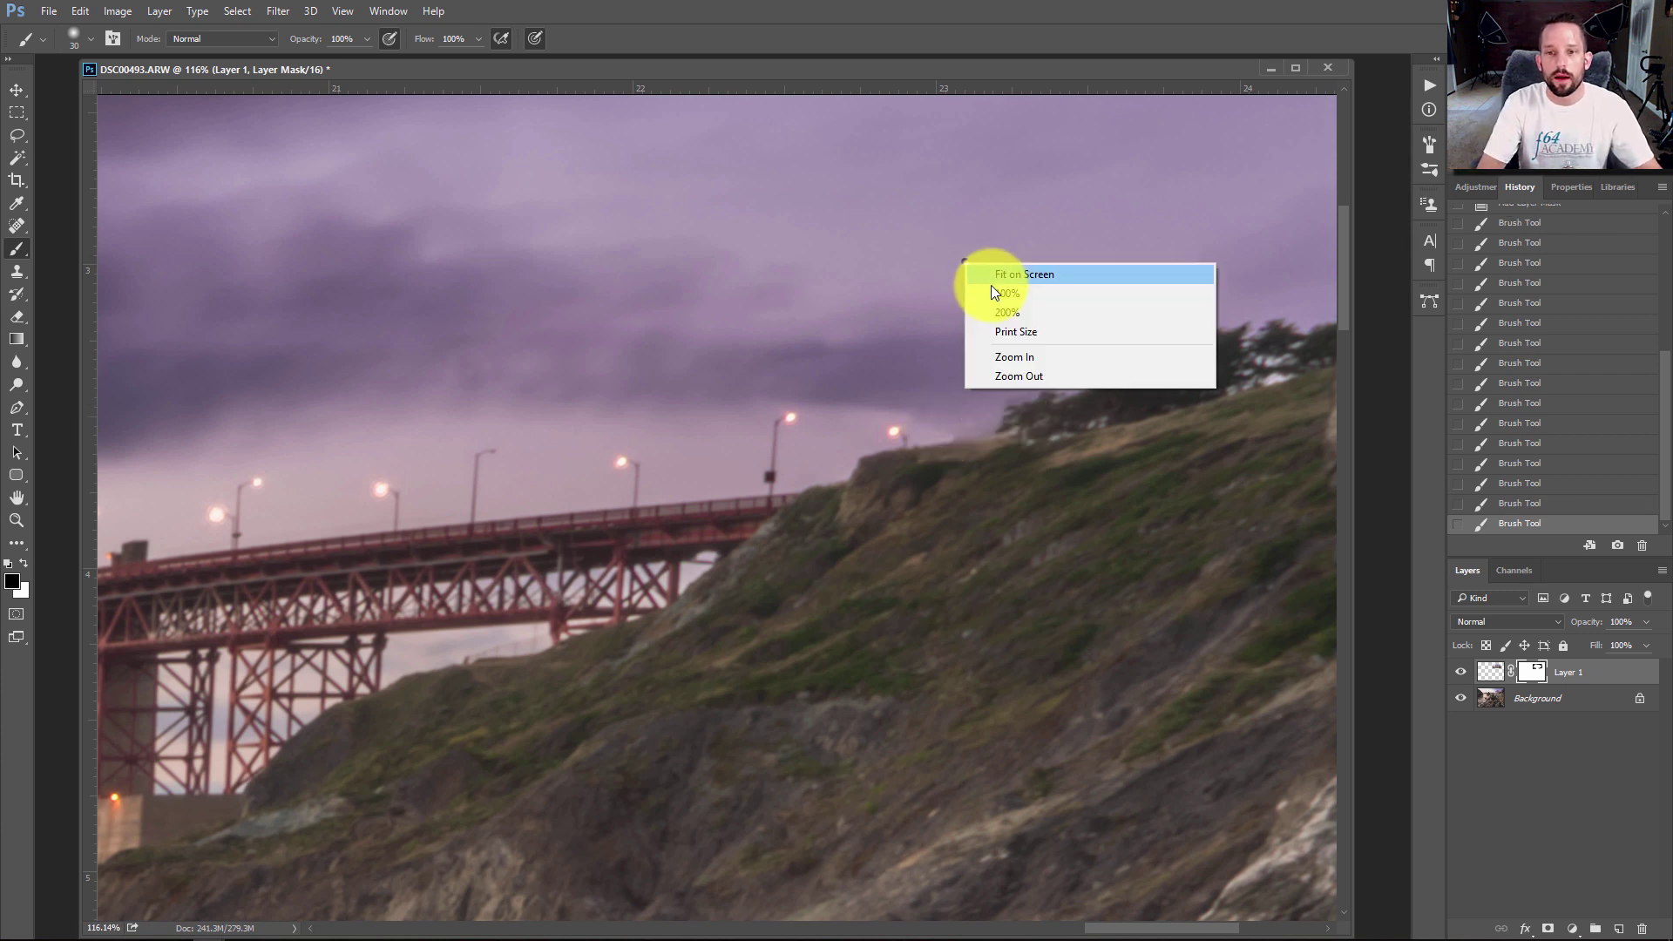
{"action": "right_click", "coordinate": [1002, 264]}
{"action": "right_click", "coordinate": [1021, 313]}
{"action": "left_click", "coordinate": [1030, 321]}
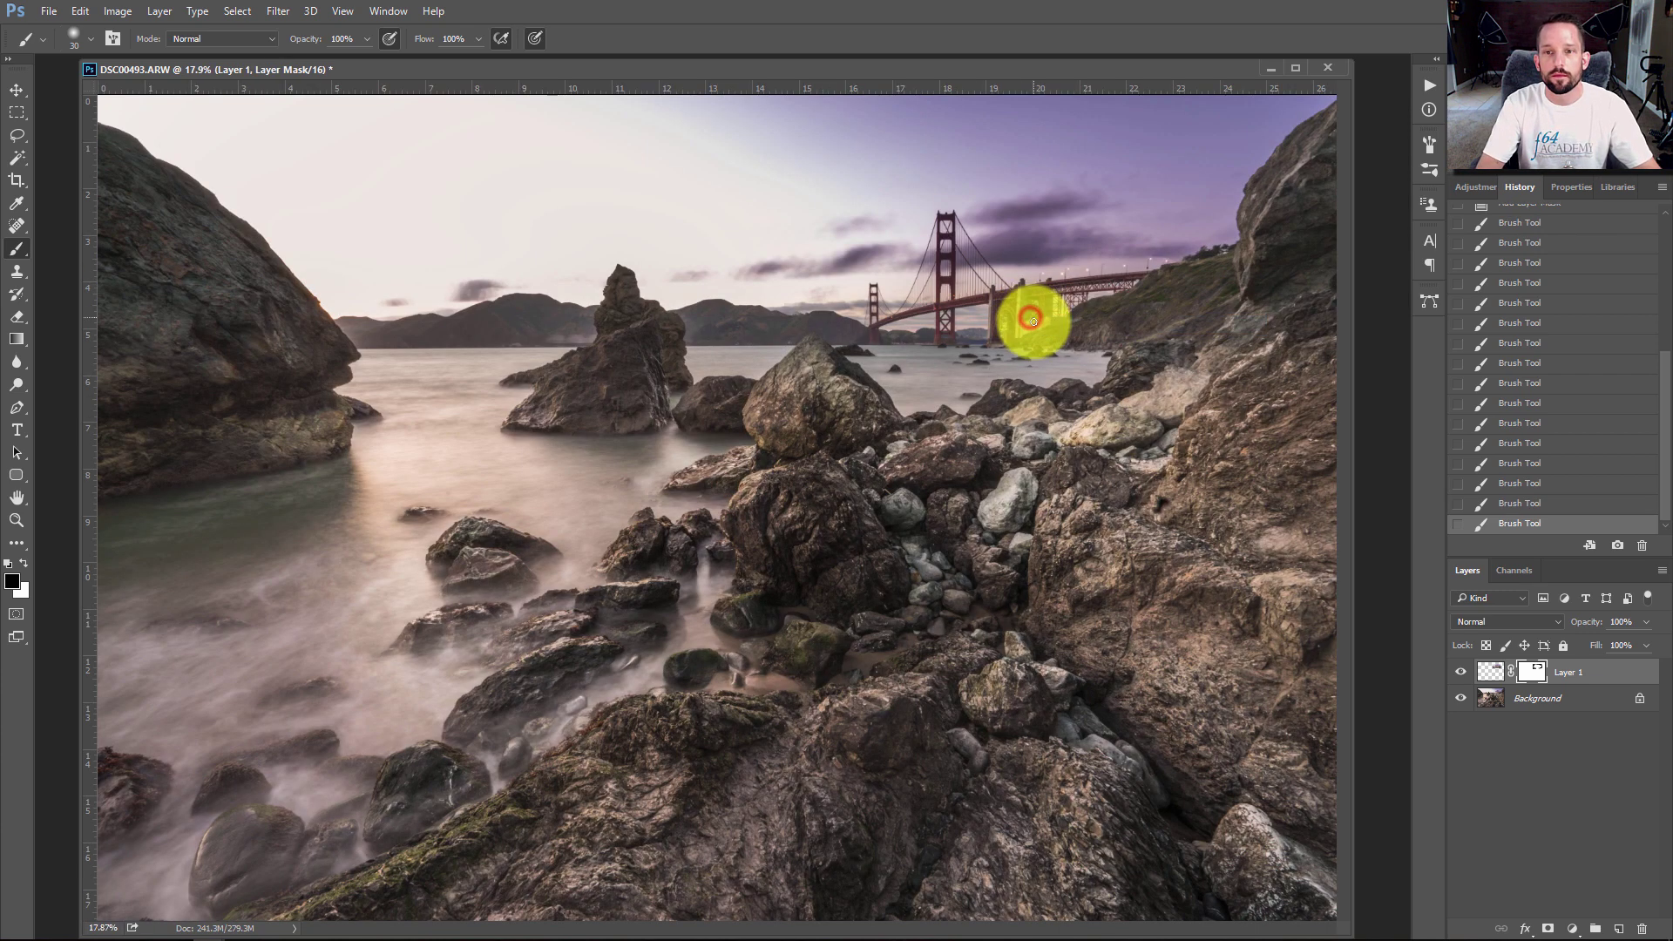
Compare Layer 1 on and off, touching up its mask on the right-hand rocks
{"action": "left_click", "coordinate": [1461, 672]}
{"action": "left_click", "coordinate": [1460, 672]}
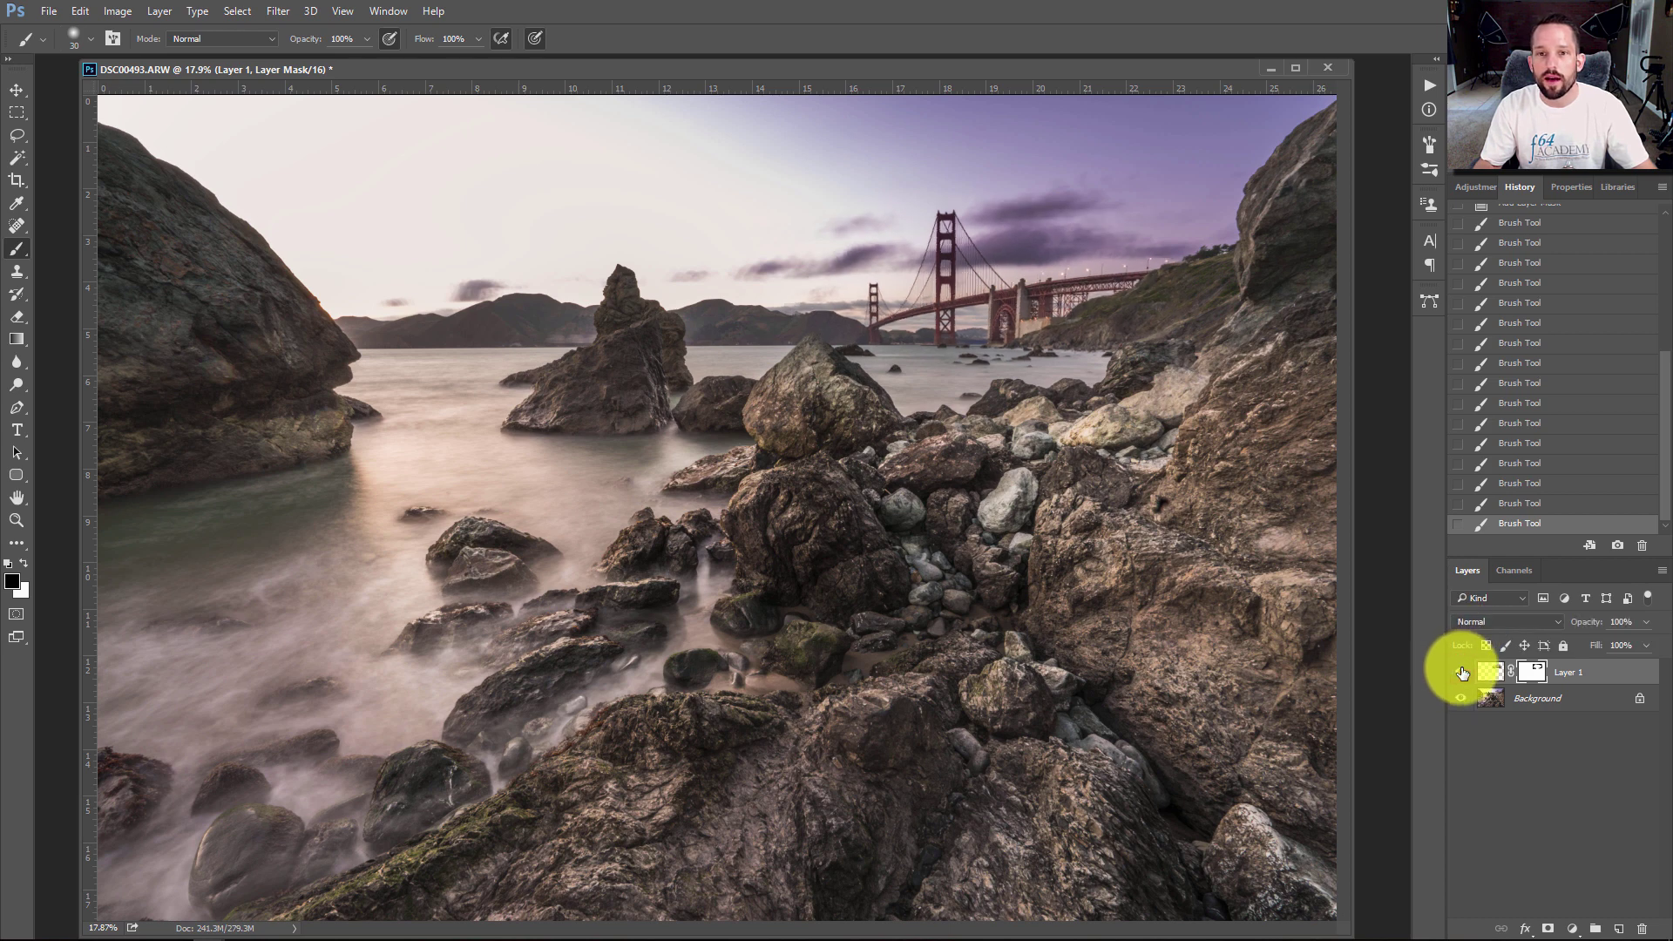
{"action": "left_click", "coordinate": [1461, 672]}
{"action": "left_click", "coordinate": [1461, 672]}
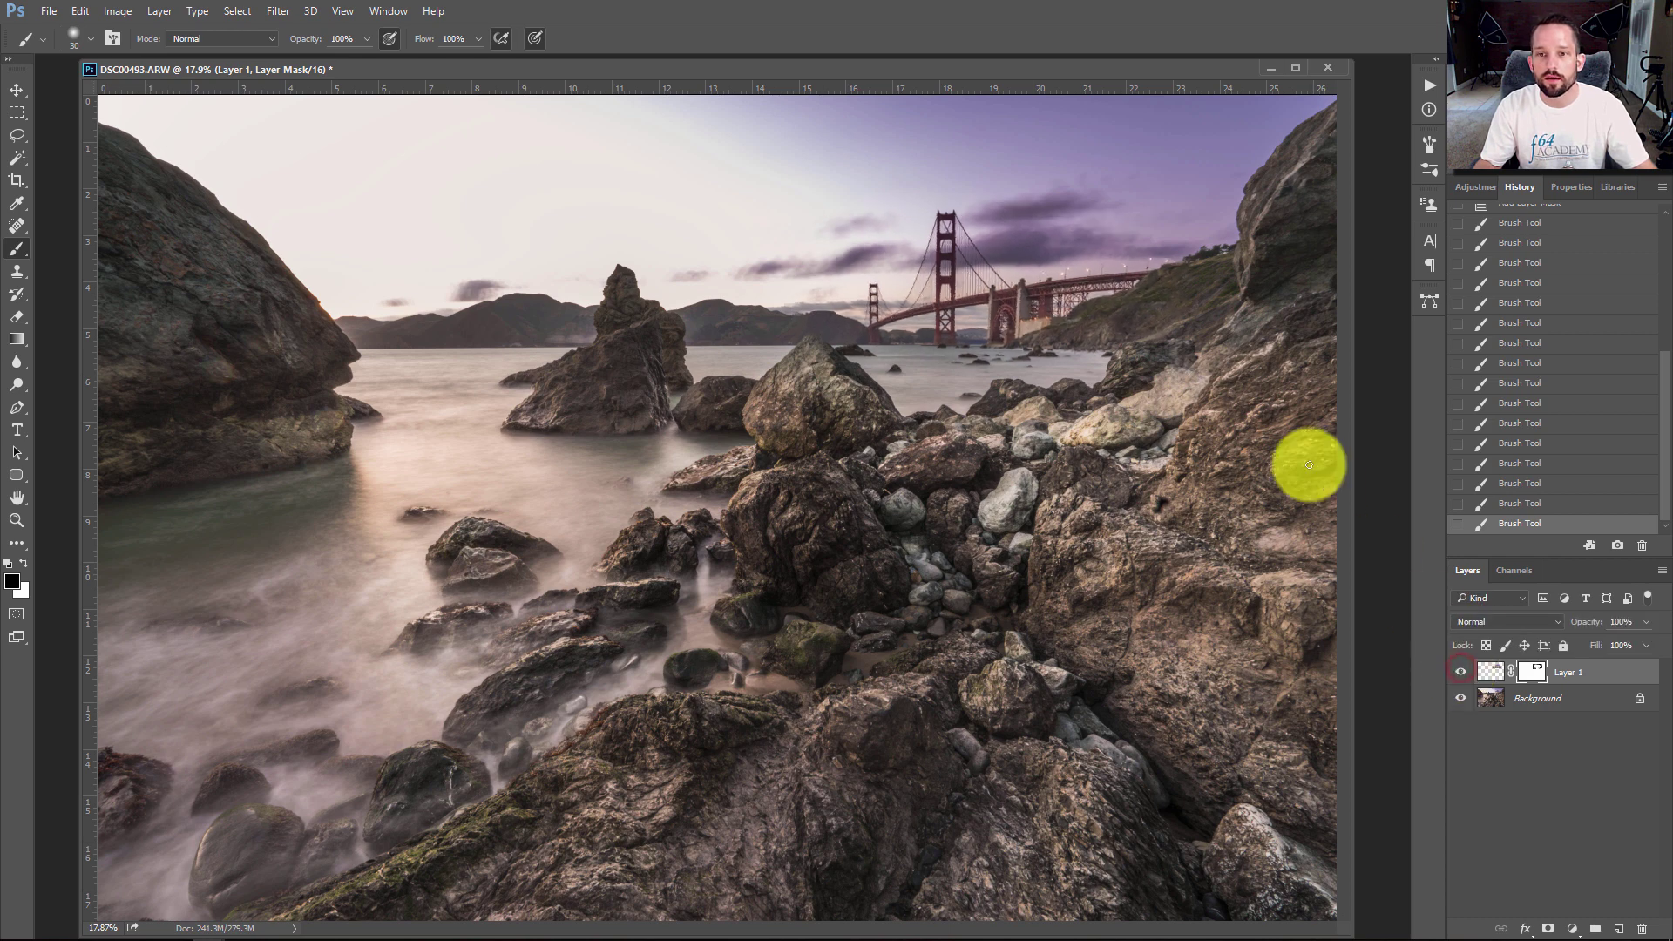
{"action": "left_click", "coordinate": [1206, 372]}
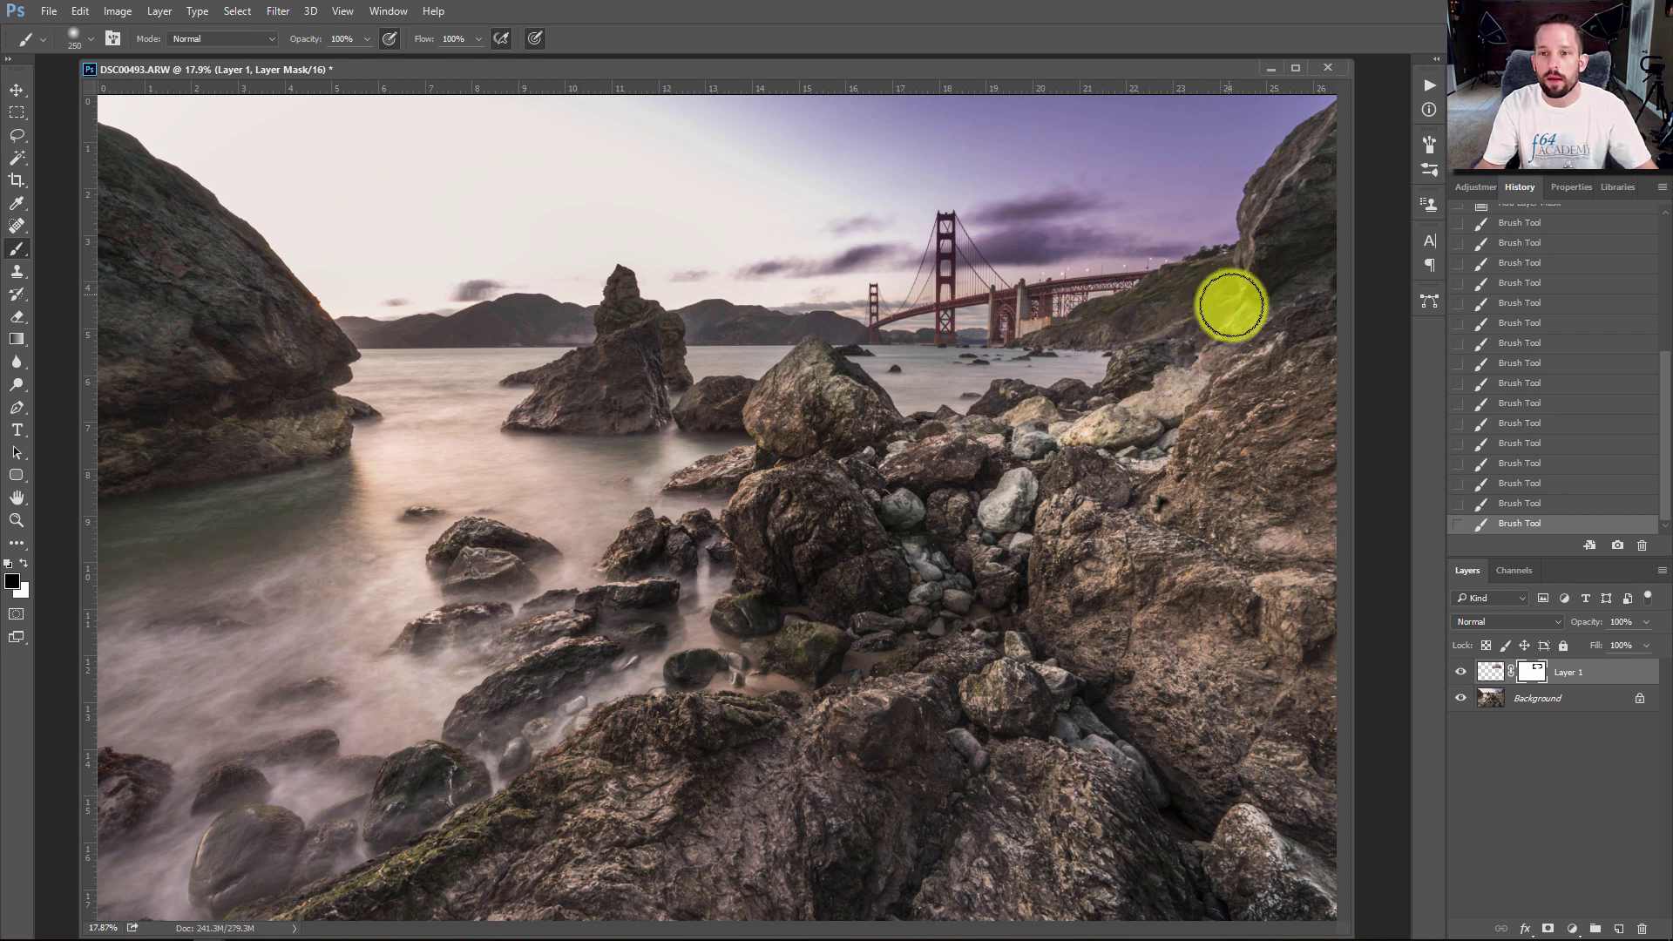
{"action": "left_click", "coordinate": [1459, 672]}
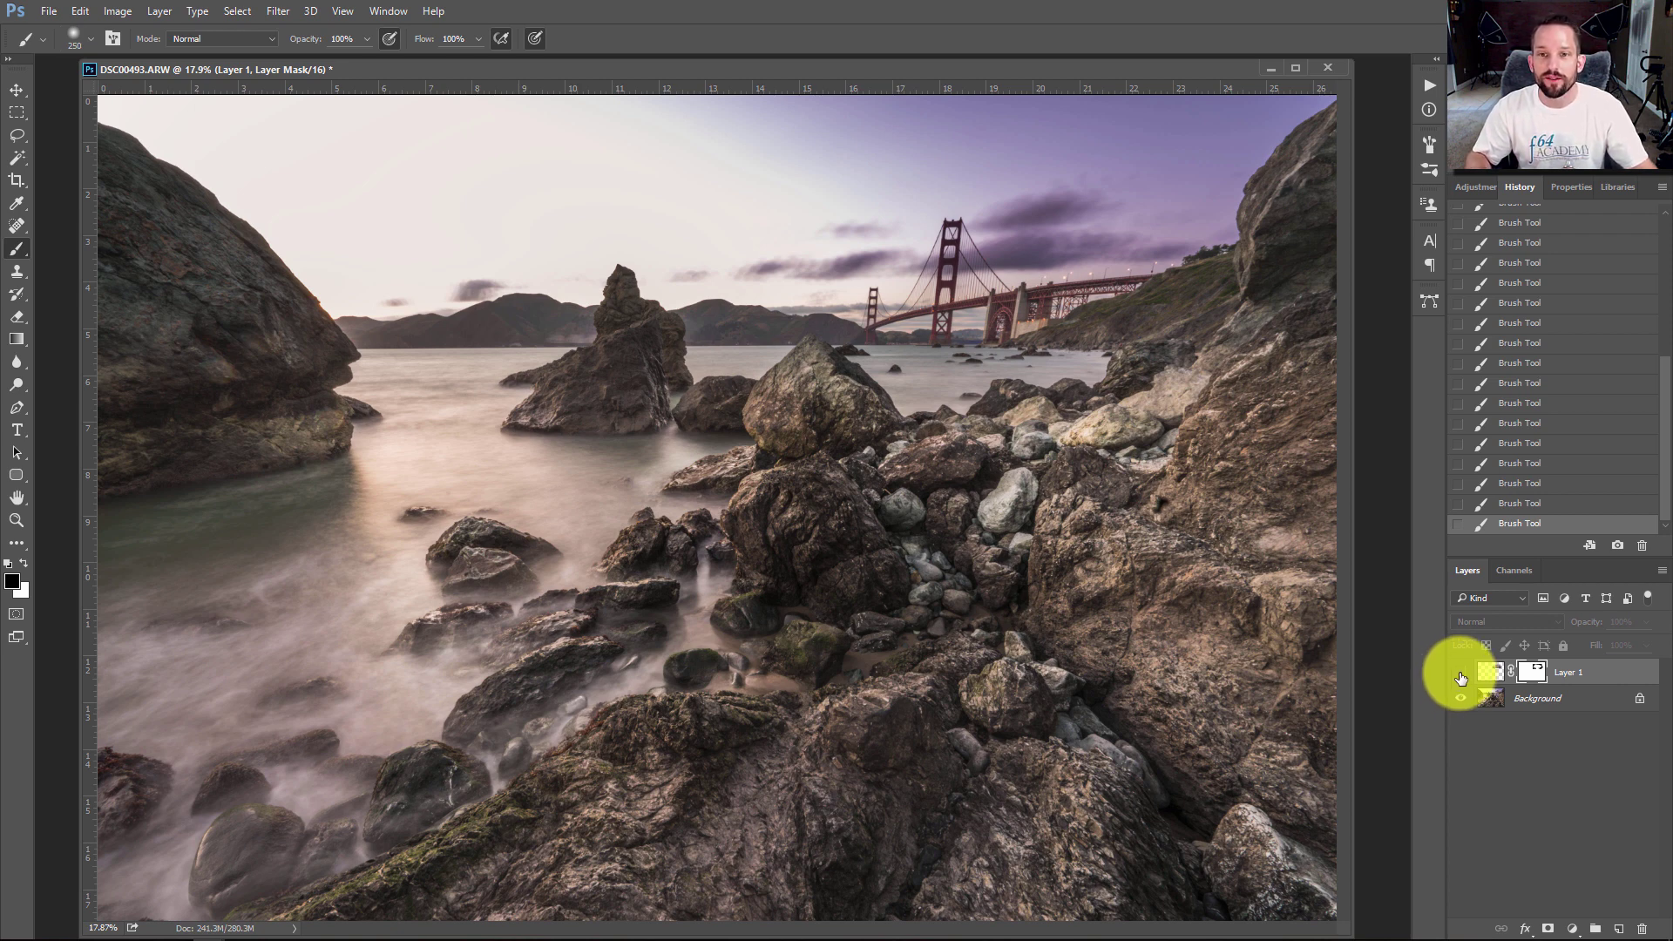
{"action": "left_click", "coordinate": [1461, 671]}
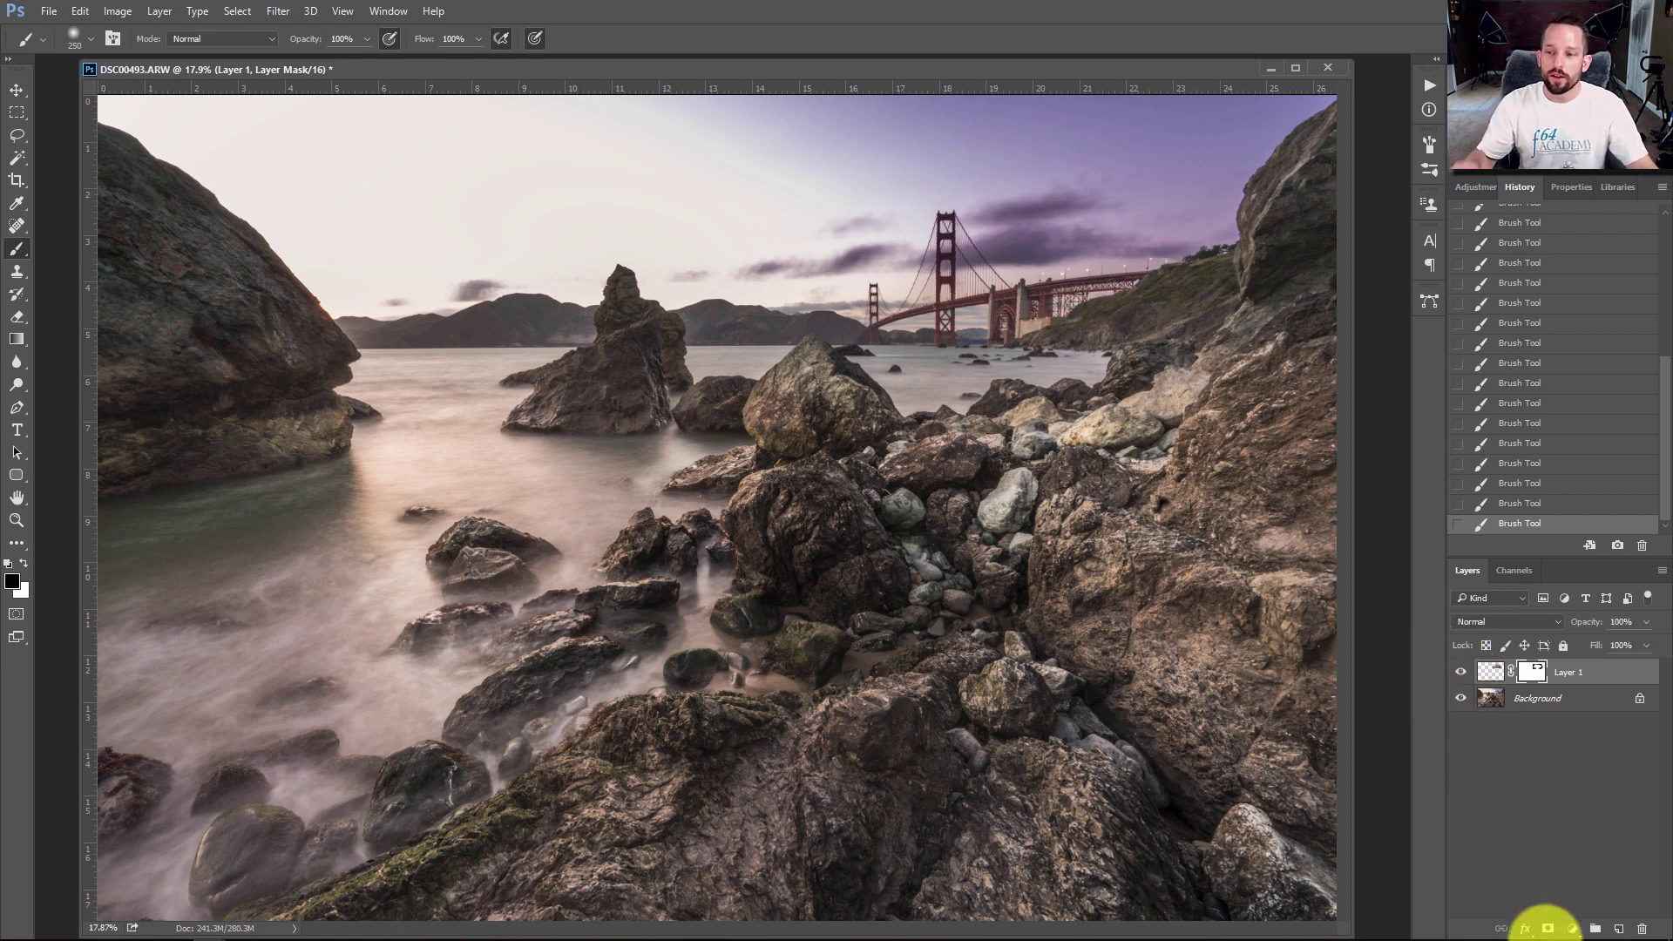
Add a new Layer 2, set the foreground colour to red, and shrink the brush
{"action": "left_click", "coordinate": [1618, 927]}
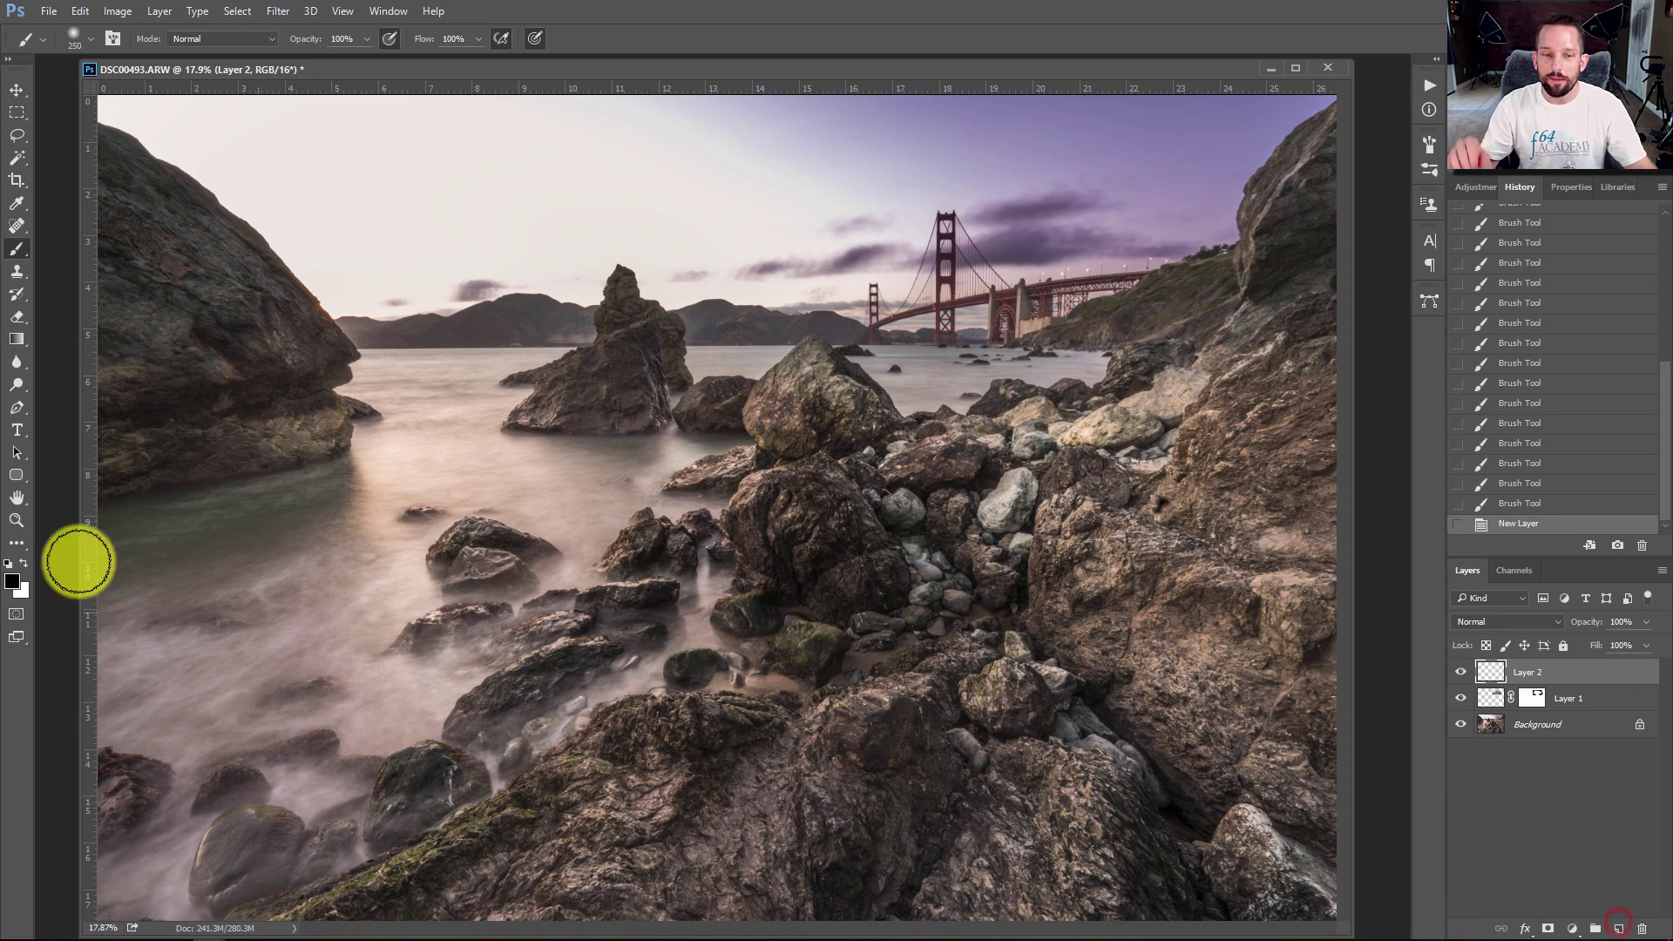
{"action": "left_click", "coordinate": [16, 580]}
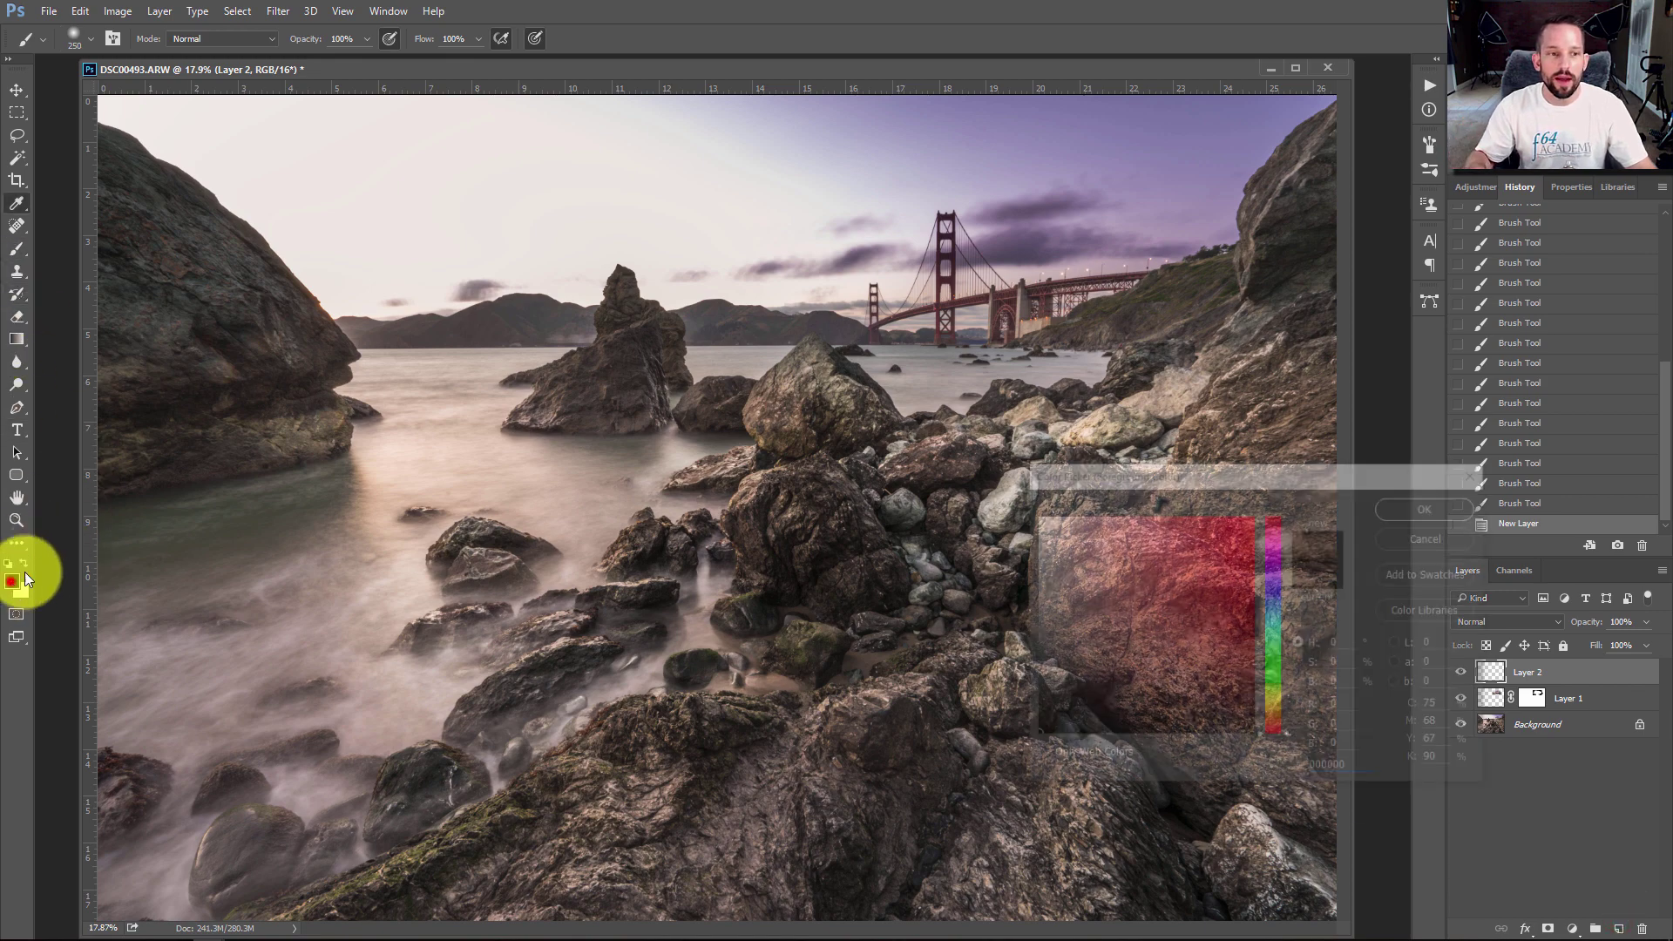
{"action": "left_click", "coordinate": [1232, 553]}
{"action": "left_click", "coordinate": [1425, 509]}
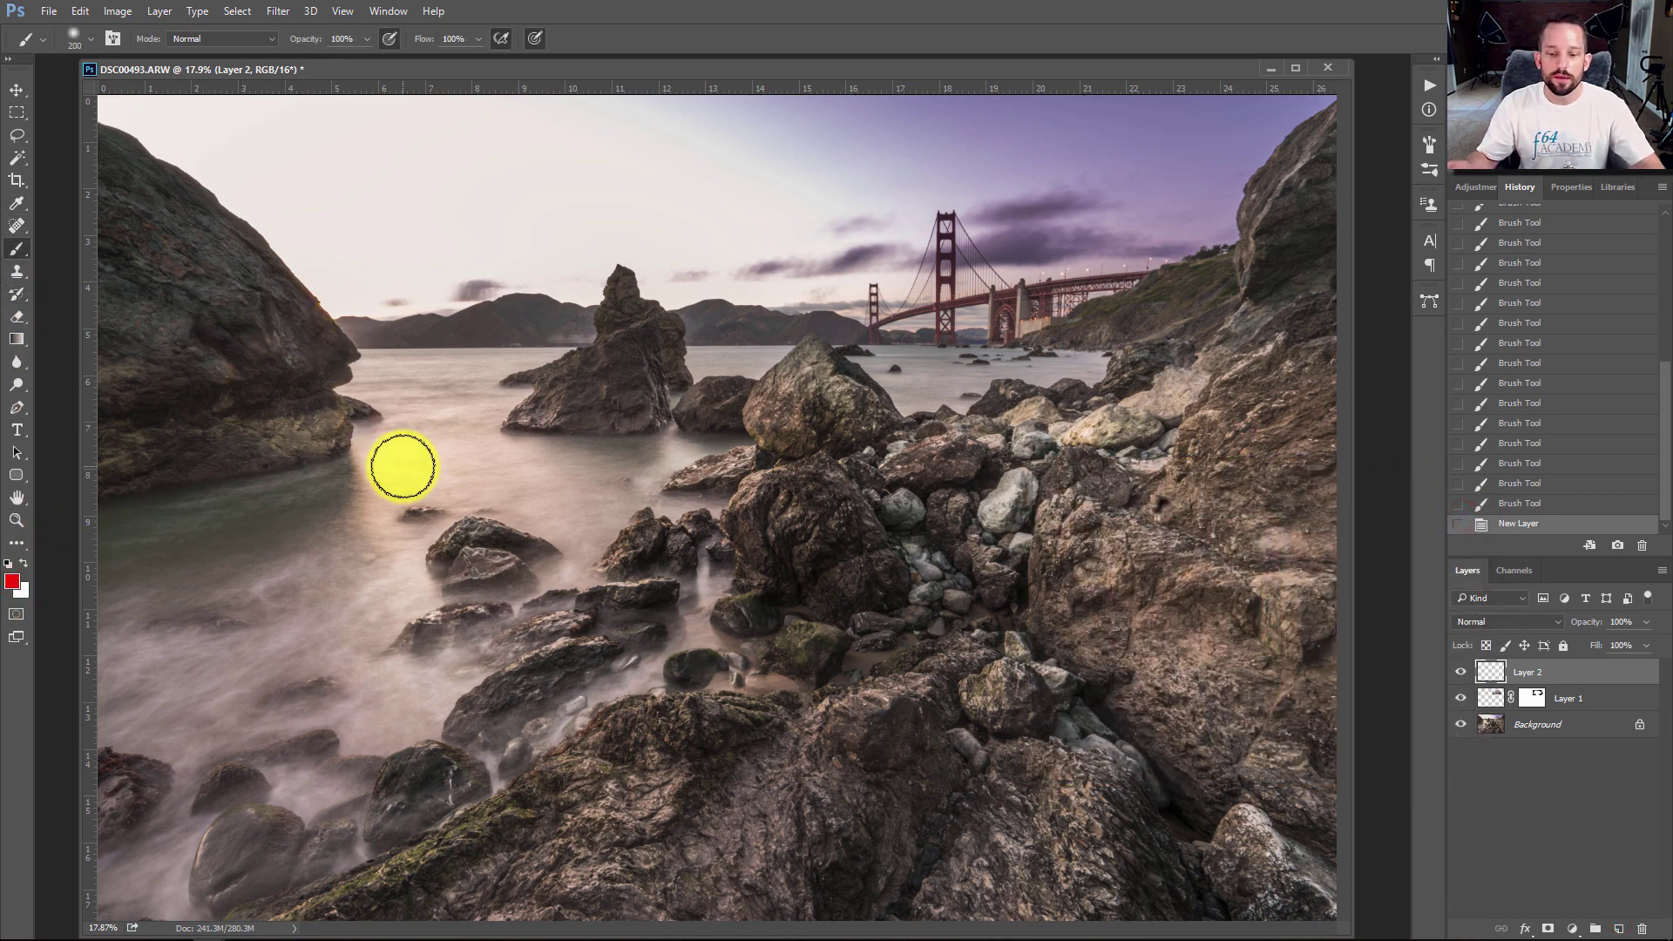
{"action": "key", "text": "bracketleft"}
{"action": "key", "text": "bracketleft"}
{"action": "key", "text": "bracketleft"}
{"action": "key", "text": "bracketleft"}
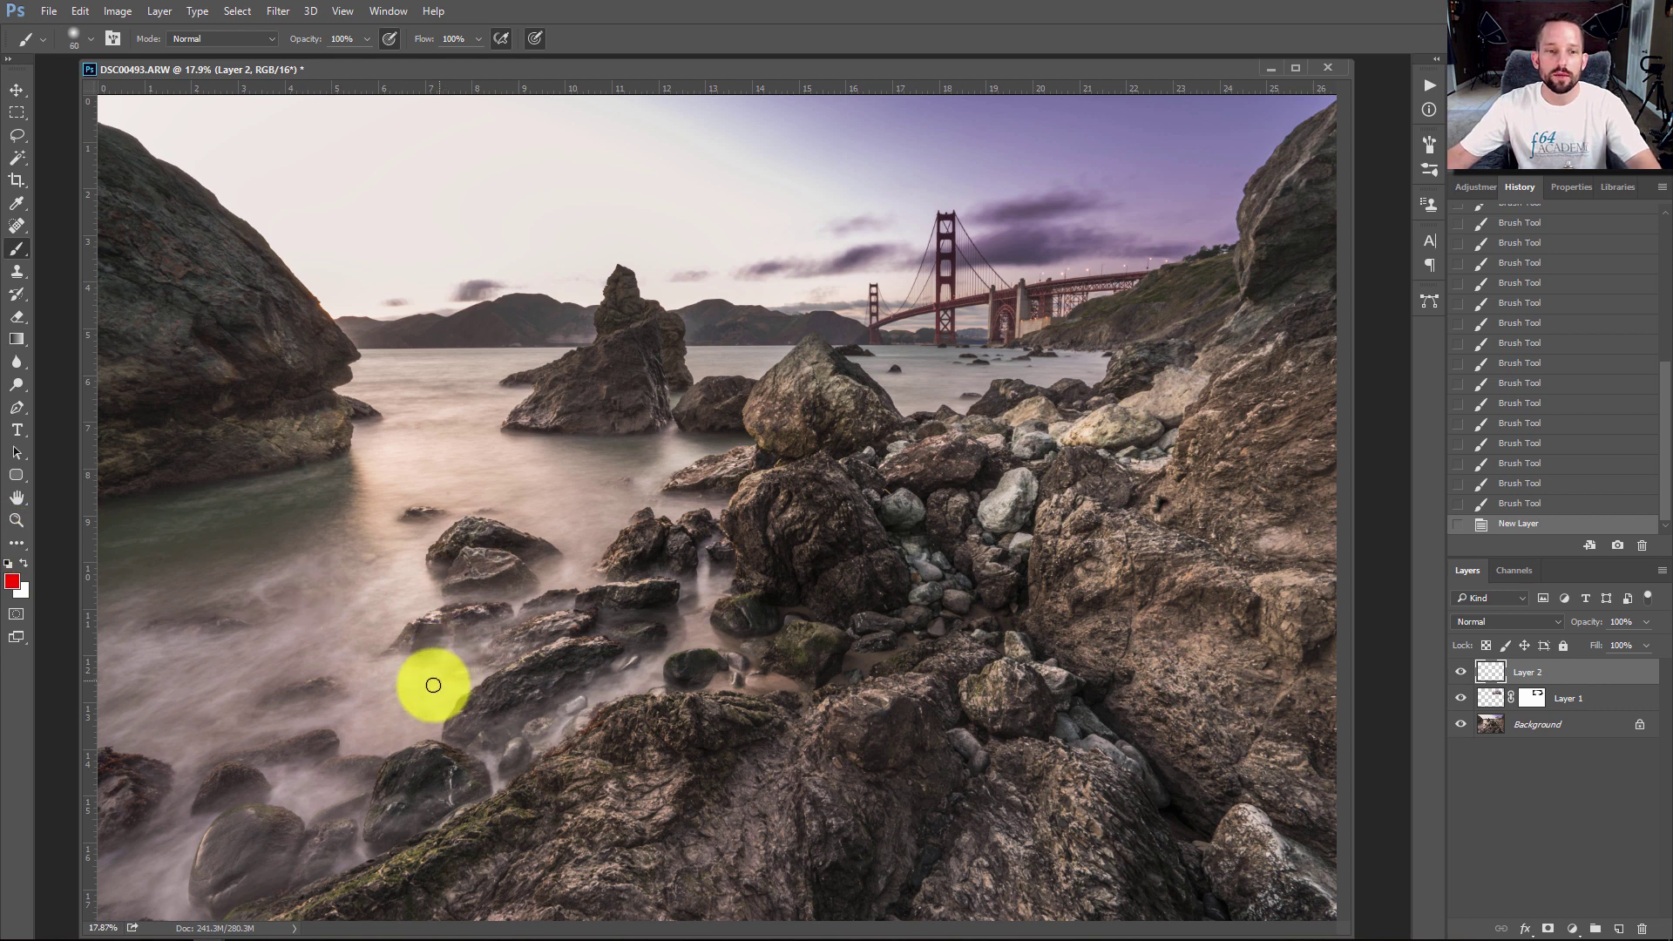
Draw red loops around the bridge, corner diagonals, and vertical and horizontal guide lines
{"action": "mouse_move", "coordinate": [171, 893]}
{"action": "left_mouse_down"}
{"action": "mouse_move", "coordinate": [434, 814]}
{"action": "mouse_move", "coordinate": [923, 492]}
{"action": "mouse_move", "coordinate": [1082, 293]}
{"action": "mouse_move", "coordinate": [948, 193]}
{"action": "mouse_move", "coordinate": [861, 387]}
{"action": "mouse_move", "coordinate": [1110, 280]}
{"action": "mouse_move", "coordinate": [897, 238]}
{"action": "left_mouse_up"}
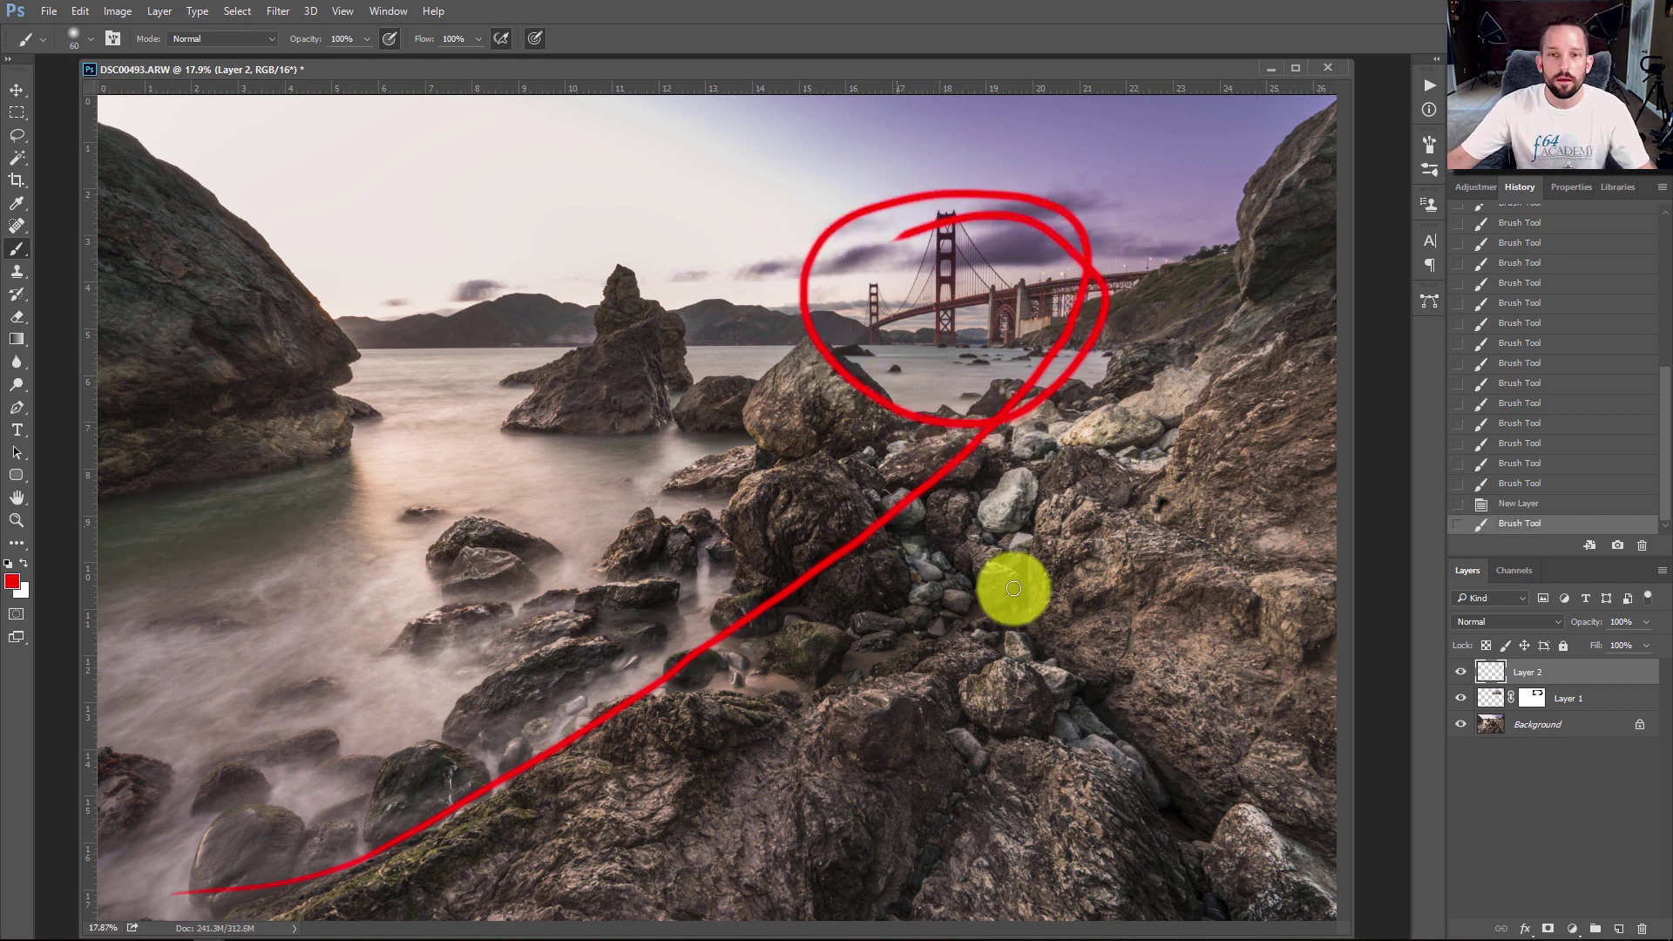
{"action": "mouse_move", "coordinate": [1309, 873]}
{"action": "left_mouse_down"}
{"action": "mouse_move", "coordinate": [840, 486]}
{"action": "mouse_move", "coordinate": [840, 269]}
{"action": "mouse_move", "coordinate": [1106, 315]}
{"action": "mouse_move", "coordinate": [795, 332]}
{"action": "mouse_move", "coordinate": [1038, 273]}
{"action": "mouse_move", "coordinate": [807, 358]}
{"action": "mouse_move", "coordinate": [834, 230]}
{"action": "left_mouse_up"}
{"action": "left_click_drag", "start_coordinate": [919, 114], "coordinate": [906, 562]}
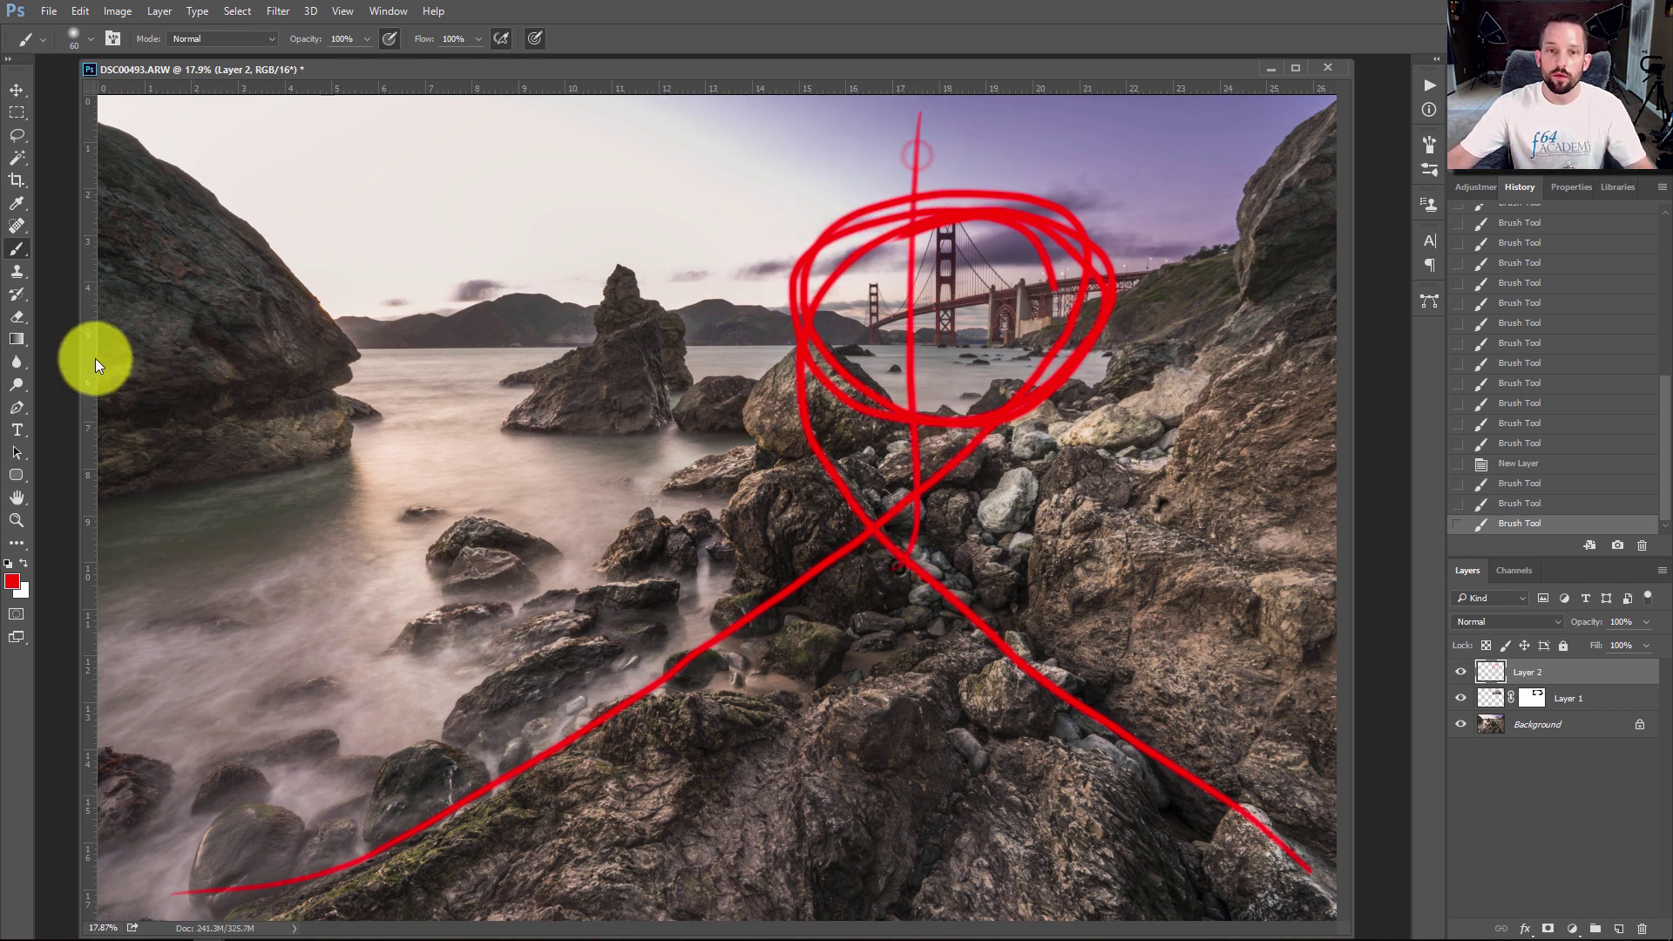
{"action": "left_click_drag", "start_coordinate": [236, 305], "coordinate": [1259, 355]}
{"action": "left_click_drag", "start_coordinate": [502, 157], "coordinate": [578, 723]}
{"action": "left_click_drag", "start_coordinate": [287, 647], "coordinate": [1264, 647]}
{"action": "left_click_drag", "start_coordinate": [902, 249], "coordinate": [806, 359]}
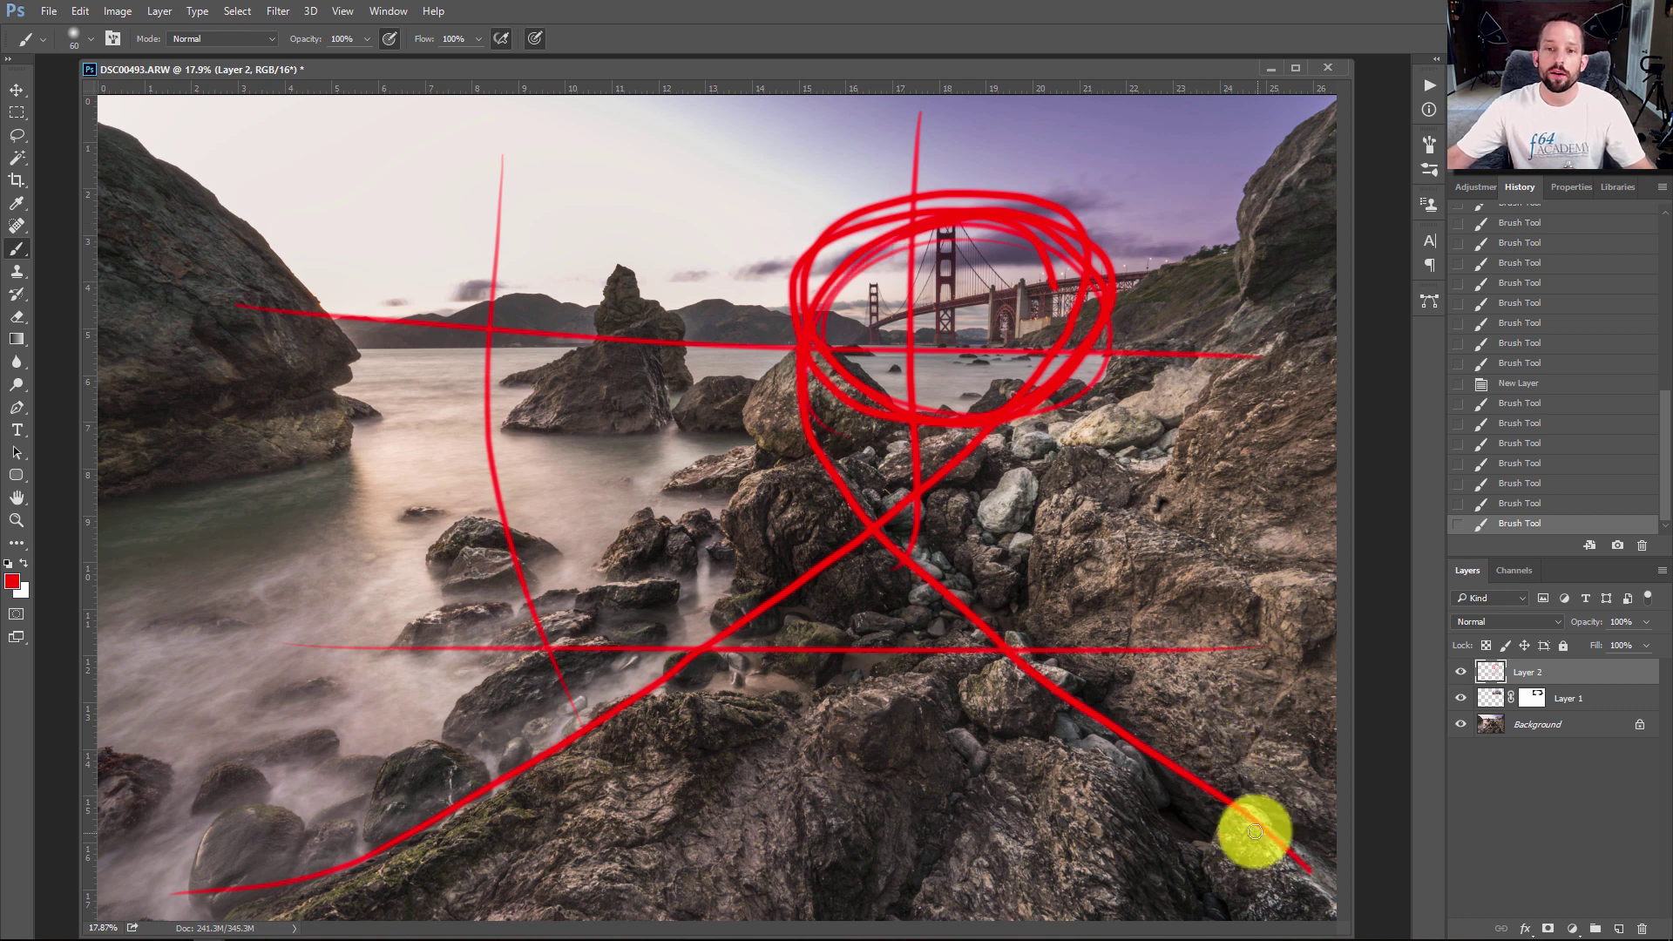
{"action": "left_click_drag", "start_coordinate": [1085, 693], "coordinate": [870, 463]}
{"action": "left_click_drag", "start_coordinate": [324, 860], "coordinate": [784, 587]}
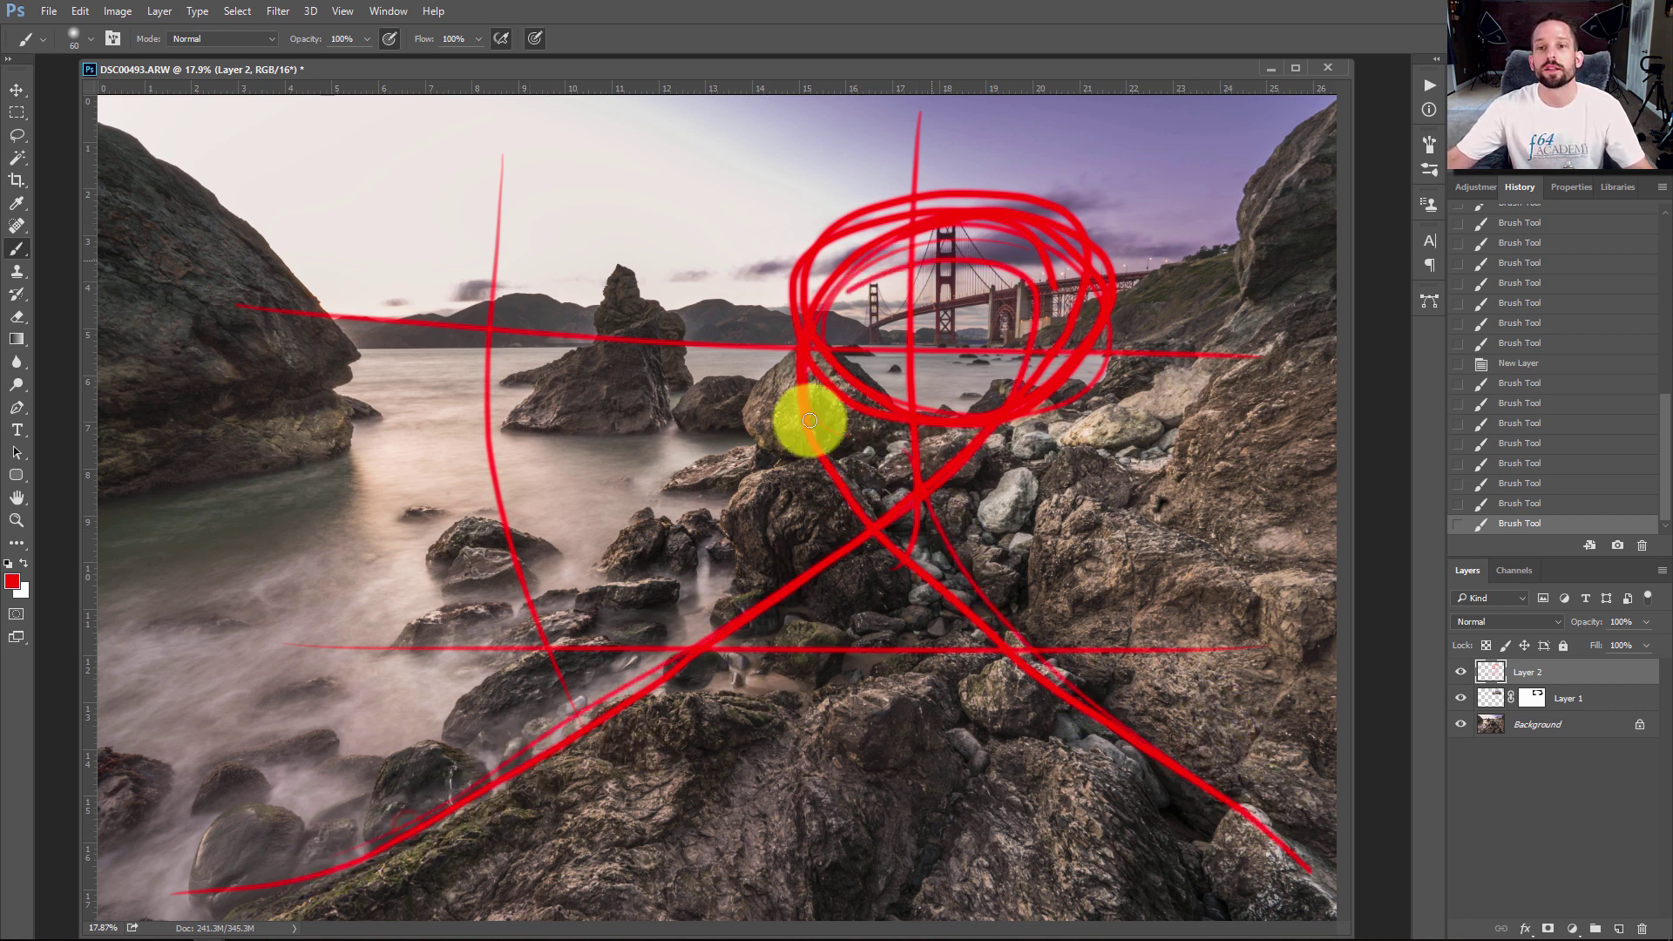
Turn off Layer 2's visibility to hide the red composition lines
{"action": "left_click", "coordinate": [1459, 671]}
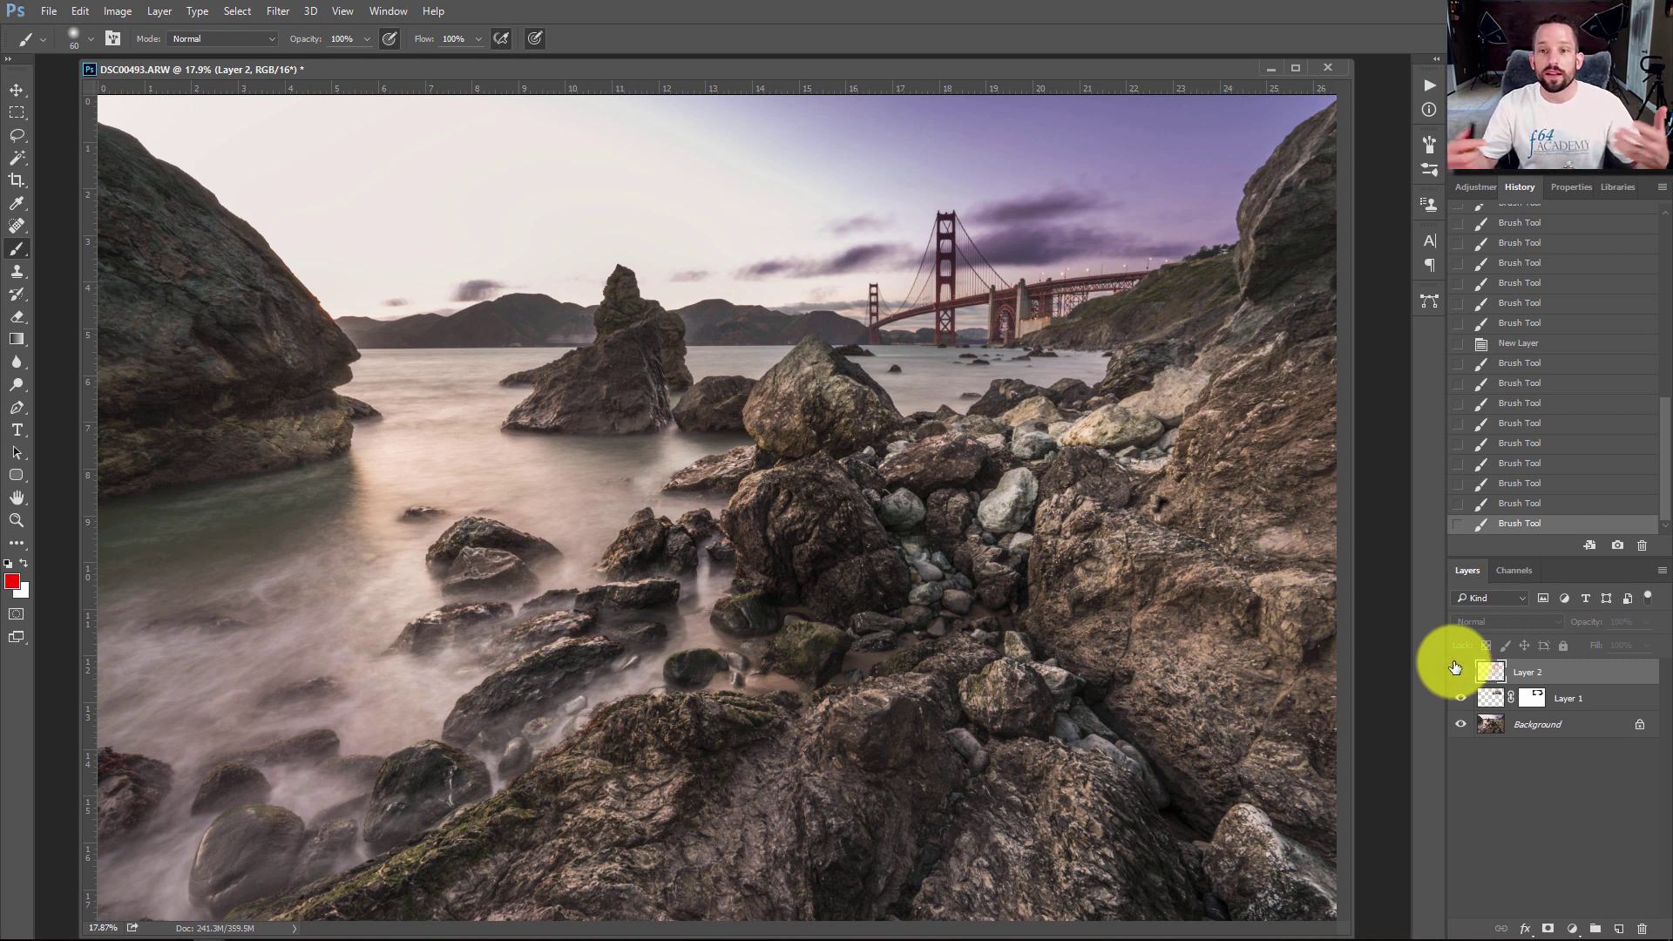